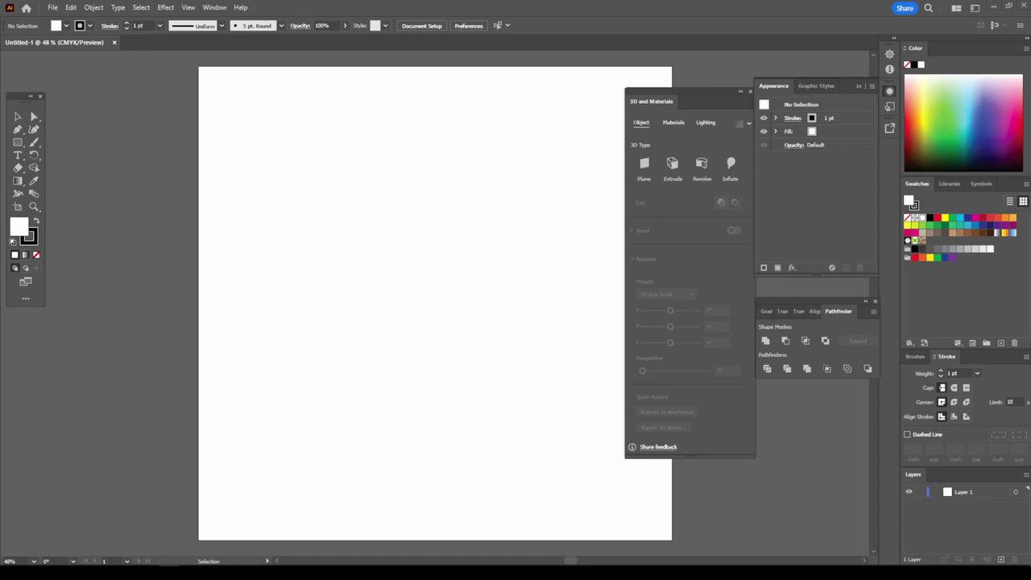
# Place the head sketch at 39% opacity, lock Layer 1, and add Layer 2.
pyautogui.click(406, 368)
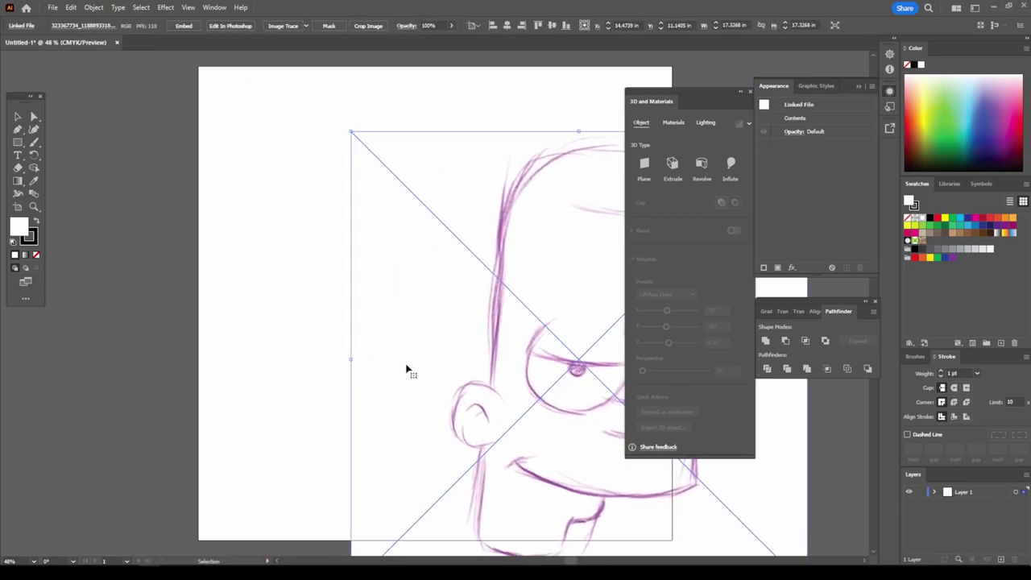
pyautogui.moveTo(407, 369); pyautogui.dragTo(249, 318)
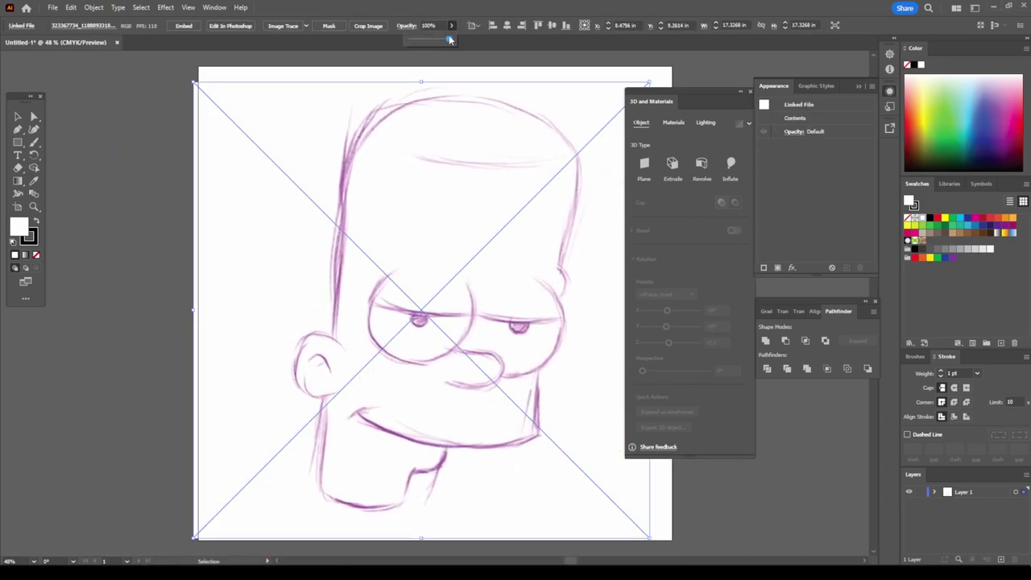
pyautogui.moveTo(449, 38); pyautogui.dragTo(426, 40)
pyautogui.click(923, 492)
pyautogui.click(987, 559)
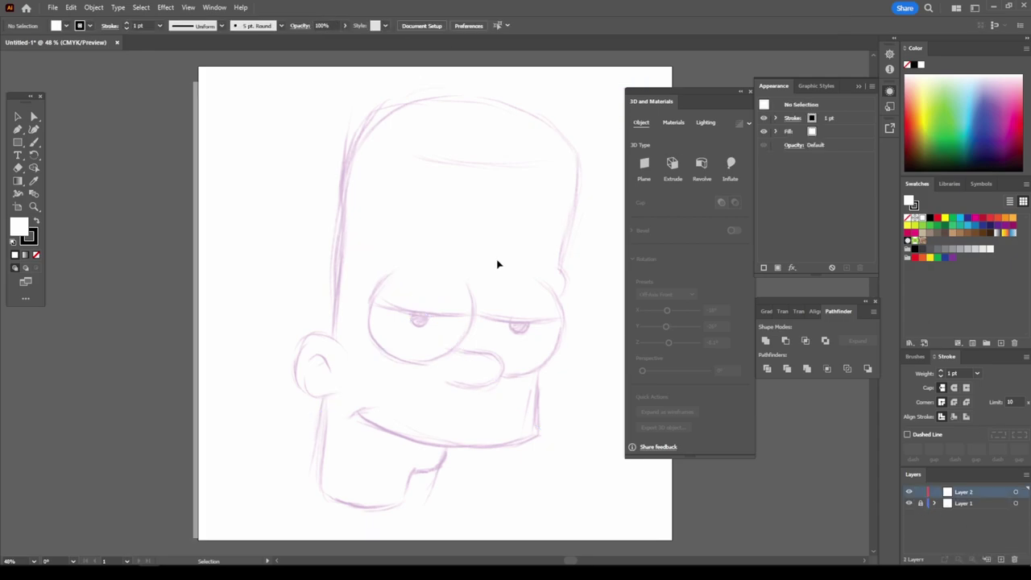
# Create a pressure-sensitive Calligraphic Brush 1 with a 2 pt stroke and no fill.
pyautogui.click(280, 24)
pyautogui.click(242, 110)
pyautogui.click(523, 379)
pyautogui.click(548, 352)
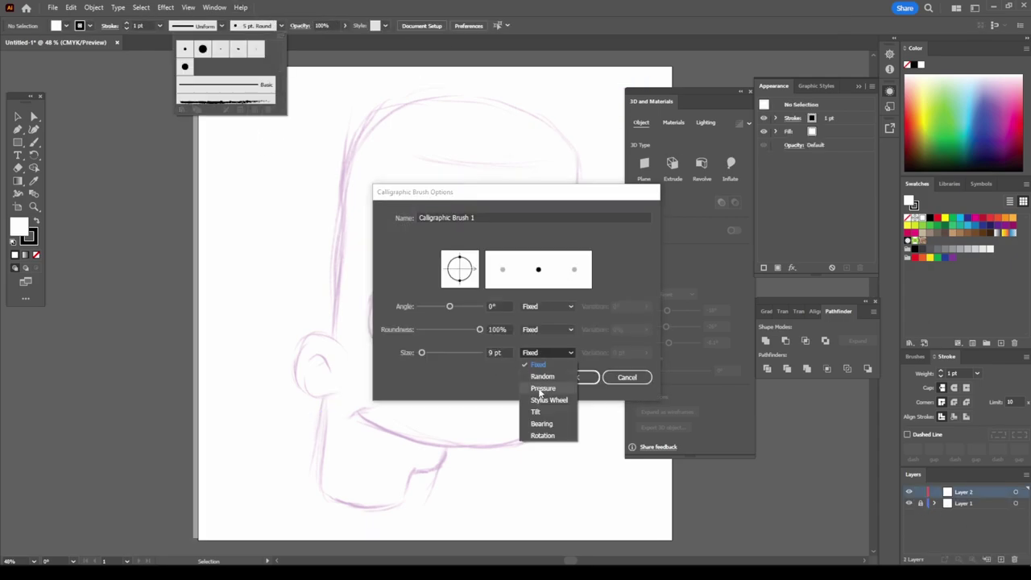
pyautogui.click(548, 386)
pyautogui.press('Tab')
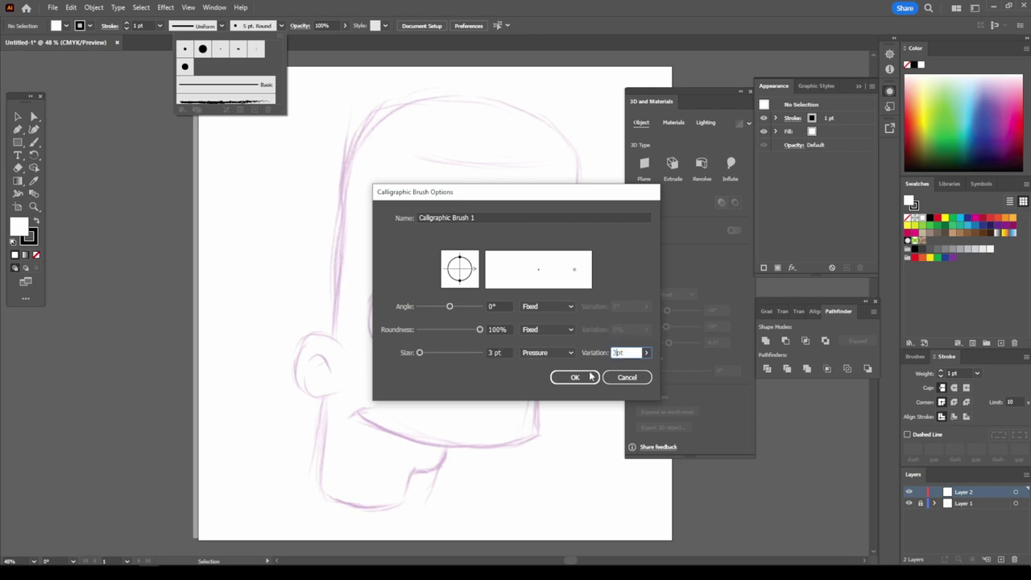
pyautogui.press('Return')
pyautogui.click(160, 25)
pyautogui.click(171, 76)
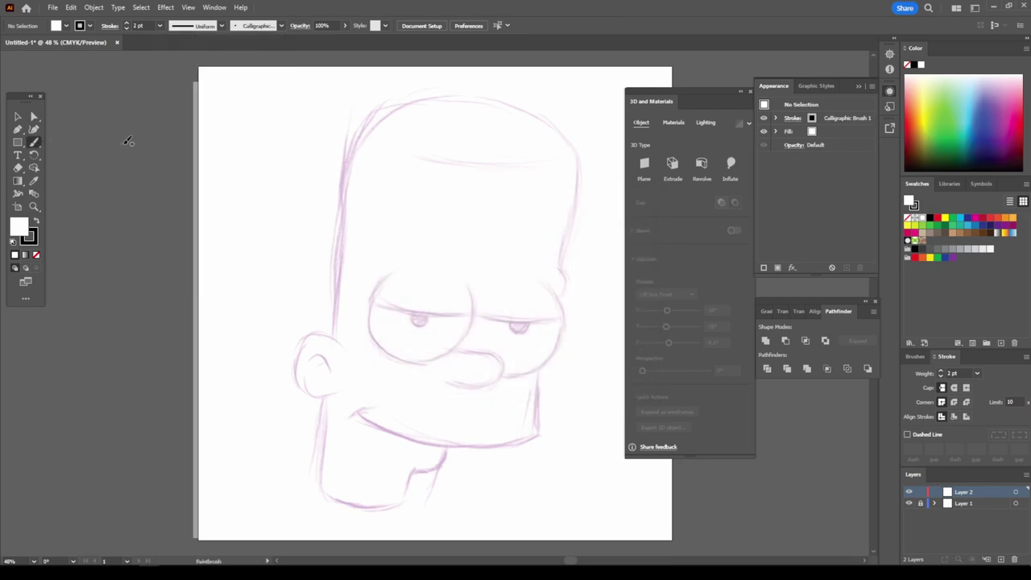
pyautogui.press('/')
# Ink the left eye outline and the nose curving down from it.
pyautogui.hotkey('ctrl', '-')
pyautogui.hotkey('ctrl', '=')
pyautogui.hotkey('ctrl', '=')
pyautogui.hotkey('ctrl', '=')
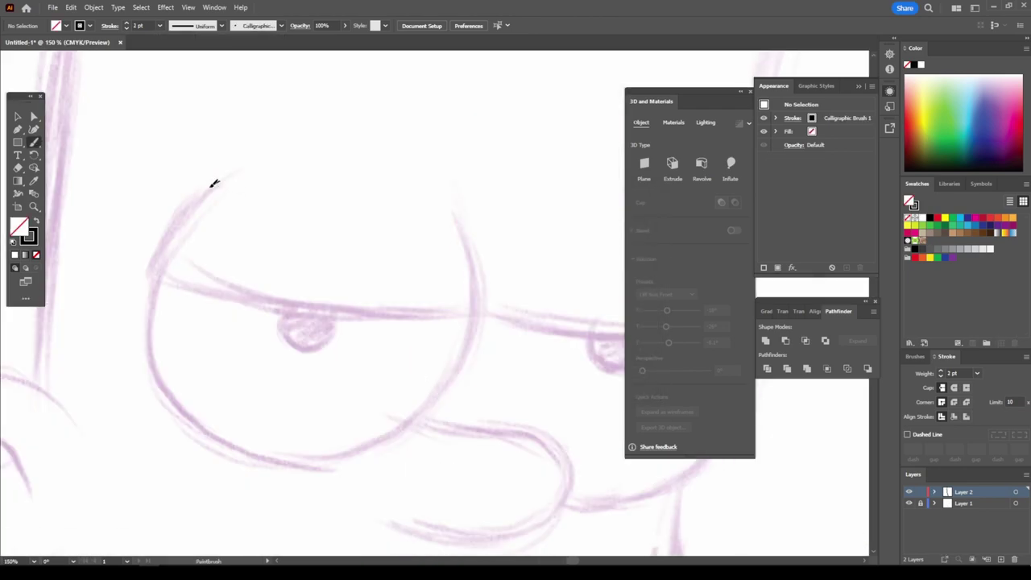
pyautogui.moveTo(214, 183); pyautogui.dragTo(449, 207)
pyautogui.hotkey('ctrl', '-')
pyautogui.hotkey('ctrl', '-')
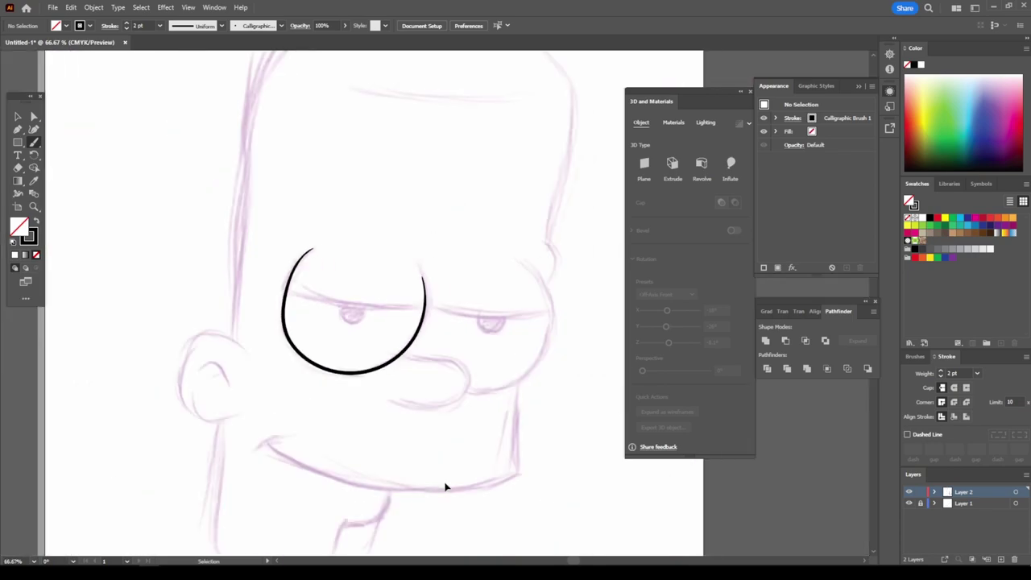
pyautogui.hotkey('ctrl', '=')
pyautogui.hotkey('ctrl', '=')
pyautogui.moveTo(225, 350); pyautogui.dragTo(196, 451)
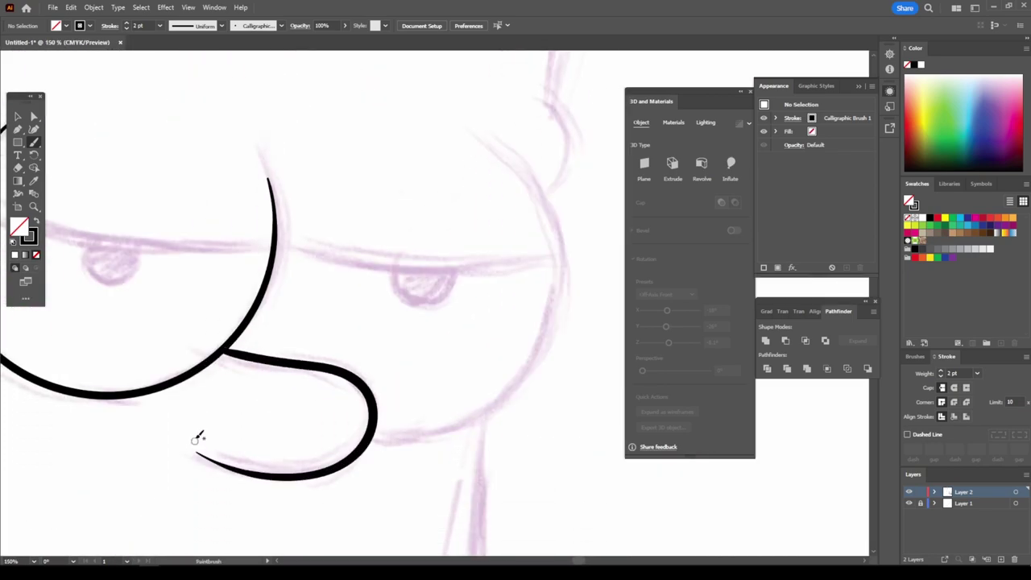
# Ink the right eye's outer curve and the eyelid lines across both eyes.
pyautogui.scroll(2, 227, 376)
pyautogui.moveTo(369, 481); pyautogui.dragTo(486, 174)
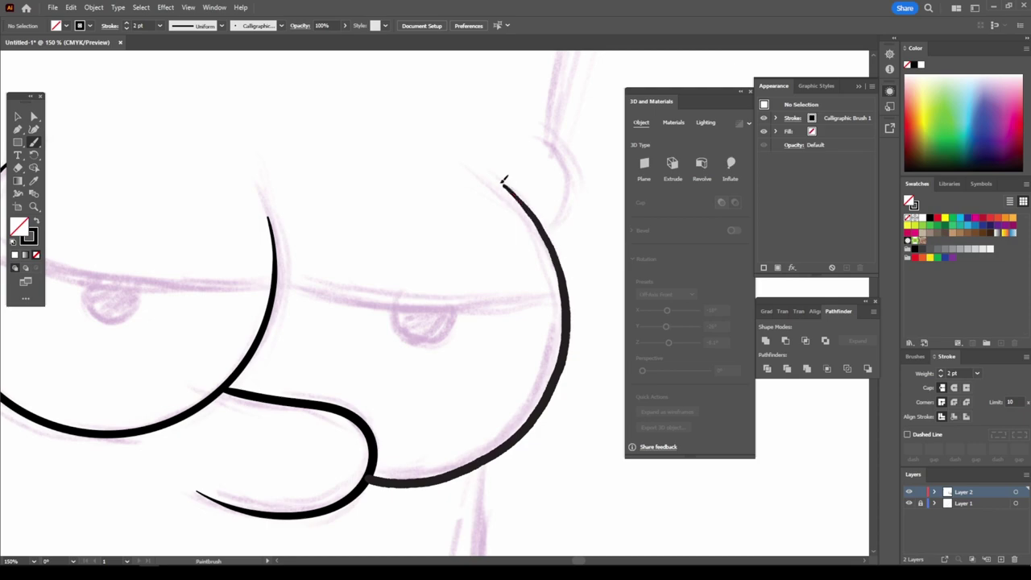
pyautogui.moveTo(274, 289)
pyautogui.mouseDown()
pyautogui.moveTo(338, 303)
pyautogui.moveTo(569, 292)
pyautogui.mouseUp()
pyautogui.scroll(-2, 557, 379)
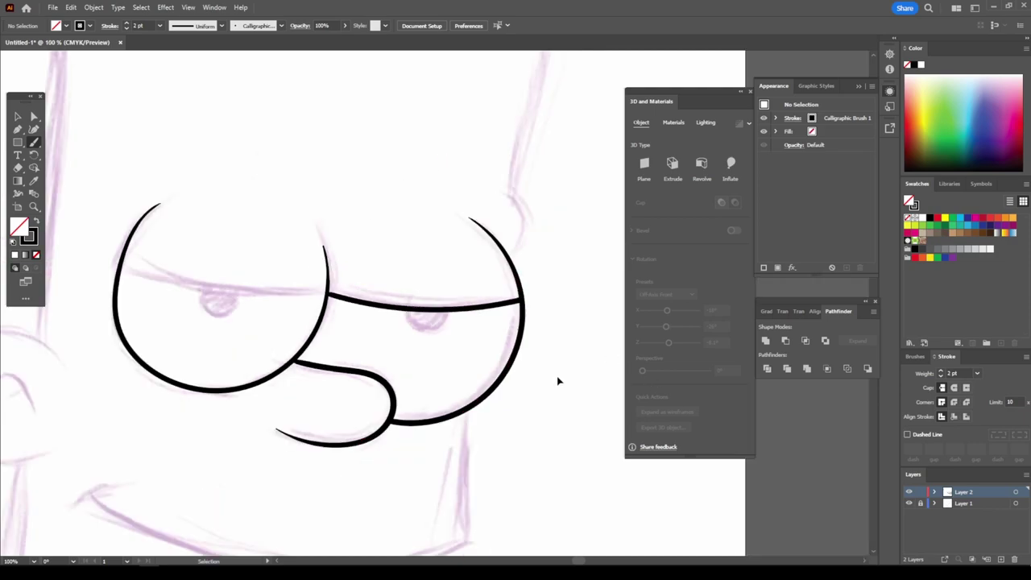
pyautogui.scroll(5, 371, 322)
pyautogui.scroll(-3, 278, 310)
pyautogui.scroll(1, 157, 302)
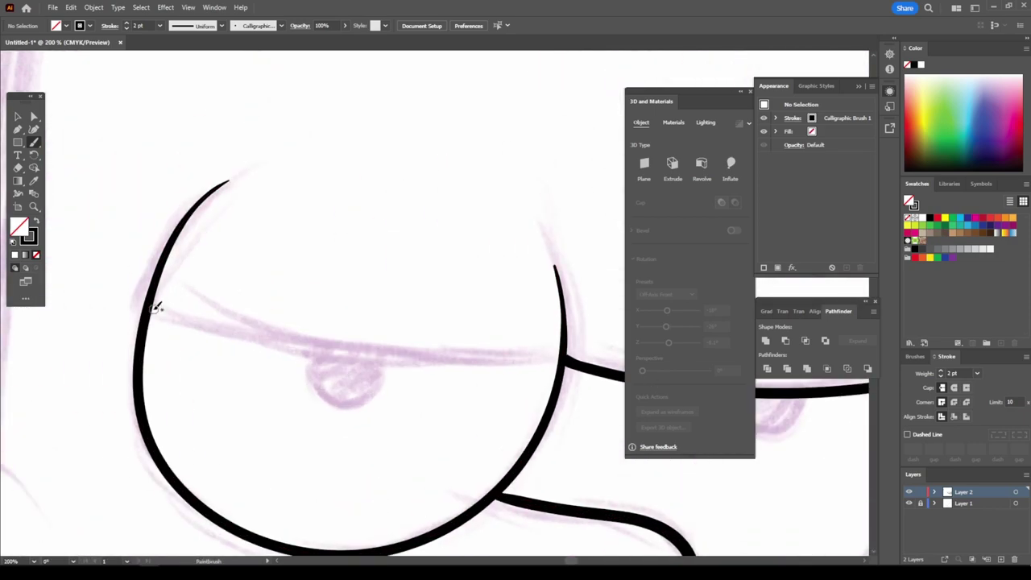
pyautogui.moveTo(149, 313)
pyautogui.mouseDown()
pyautogui.moveTo(347, 354)
pyautogui.moveTo(564, 359)
pyautogui.mouseUp()
# Draw the pupils under the eyelid lines, redoing one misdrawn stroke.
pyautogui.moveTo(387, 372)
pyautogui.mouseDown()
pyautogui.moveTo(302, 348)
pyautogui.moveTo(395, 440)
pyautogui.moveTo(427, 376)
pyautogui.mouseUp()
pyautogui.hotkey('ctrl', 'z')
pyautogui.scroll(-2, 346, 354)
pyautogui.scroll(3, 346, 354)
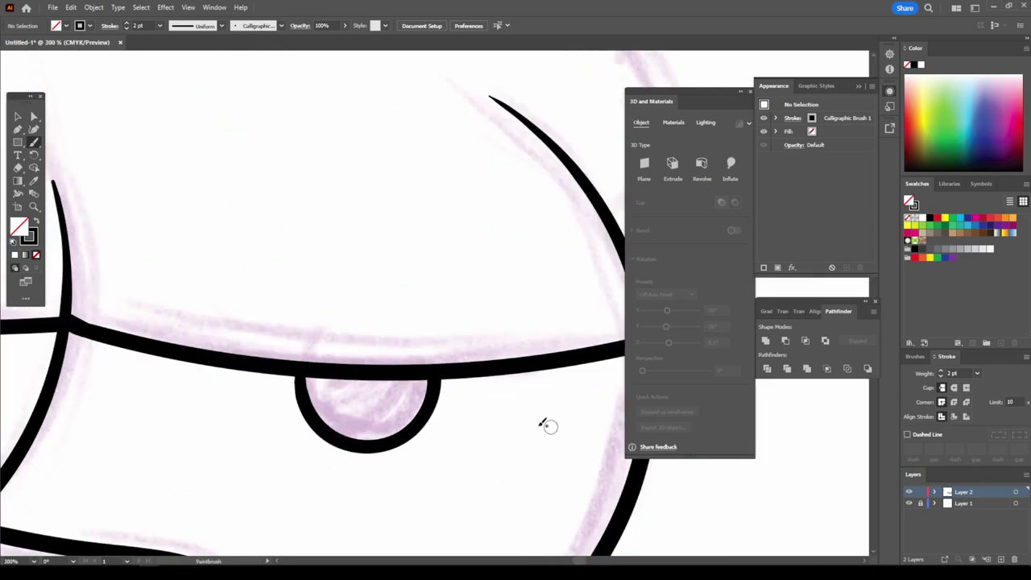
pyautogui.scroll(-2, 546, 424)
pyautogui.scroll(1, 502, 375)
pyautogui.moveTo(442, 434); pyautogui.dragTo(405, 285)
# Ink the right side of the head and the smile line along the jaw.
pyautogui.scroll(3, 399, 301)
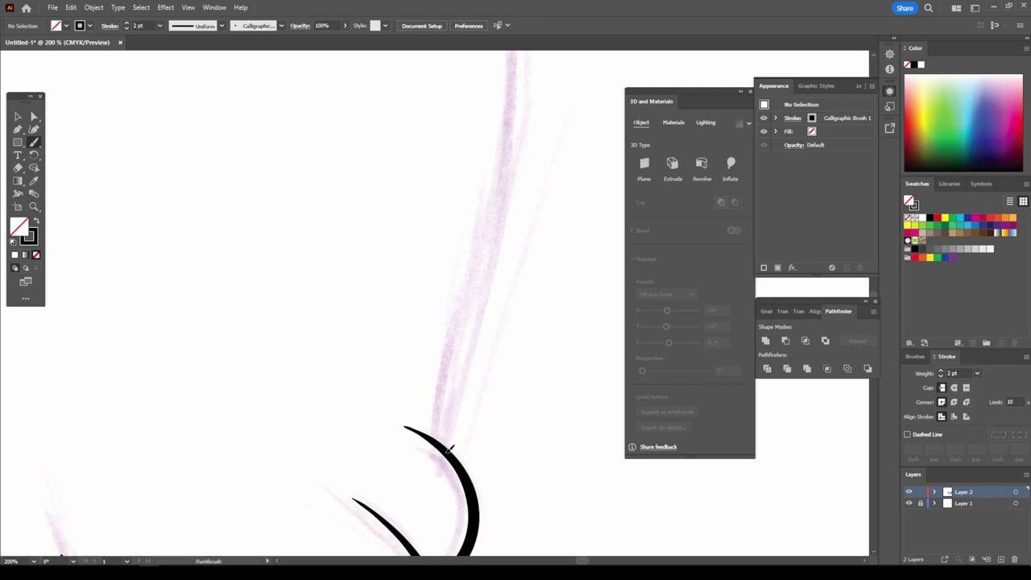
pyautogui.moveTo(445, 448); pyautogui.dragTo(536, 48)
pyautogui.scroll(-3, 543, 347)
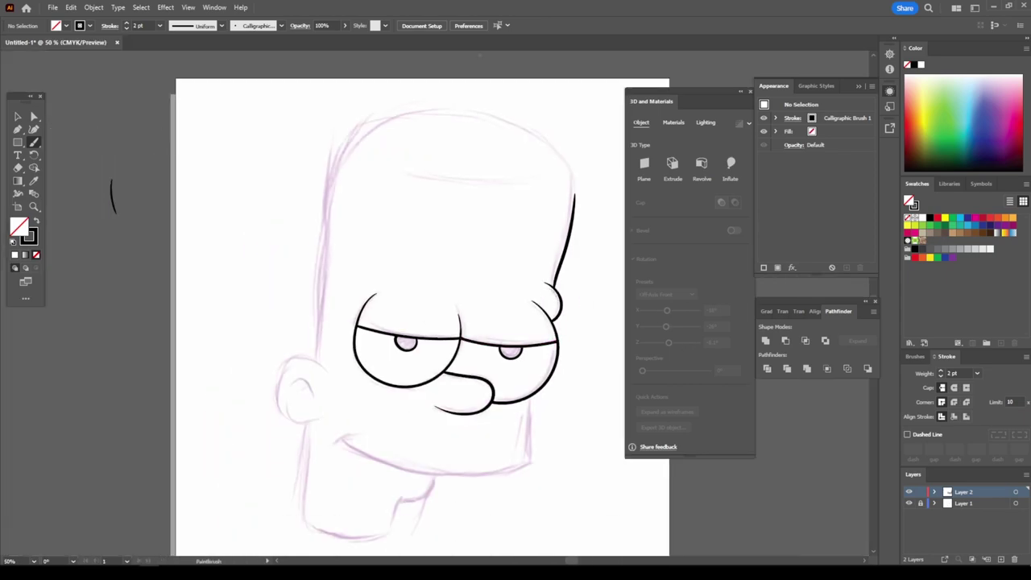
pyautogui.scroll(1, 645, 500)
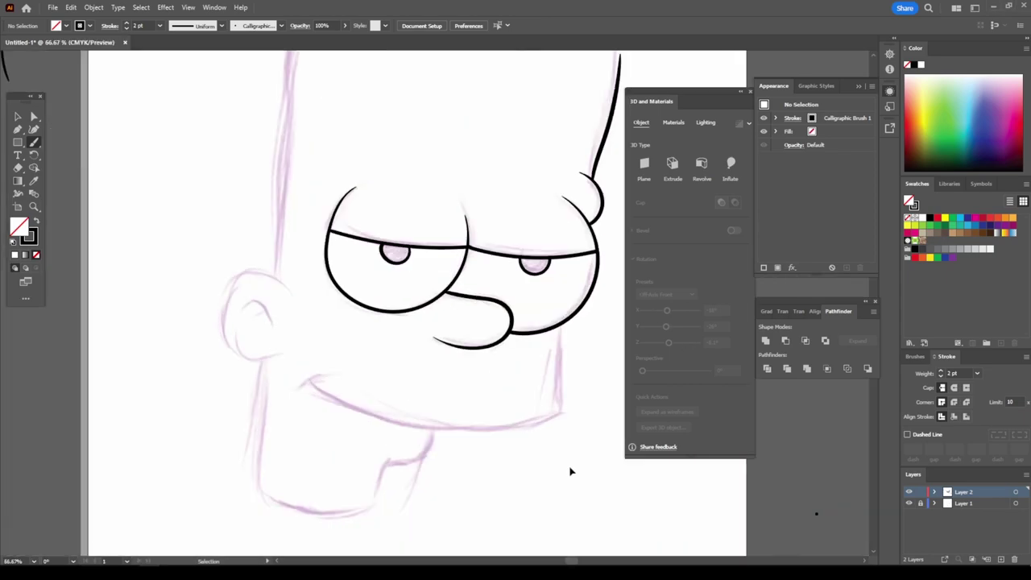
pyautogui.scroll(1, 571, 472)
pyautogui.moveTo(191, 380); pyautogui.dragTo(564, 299)
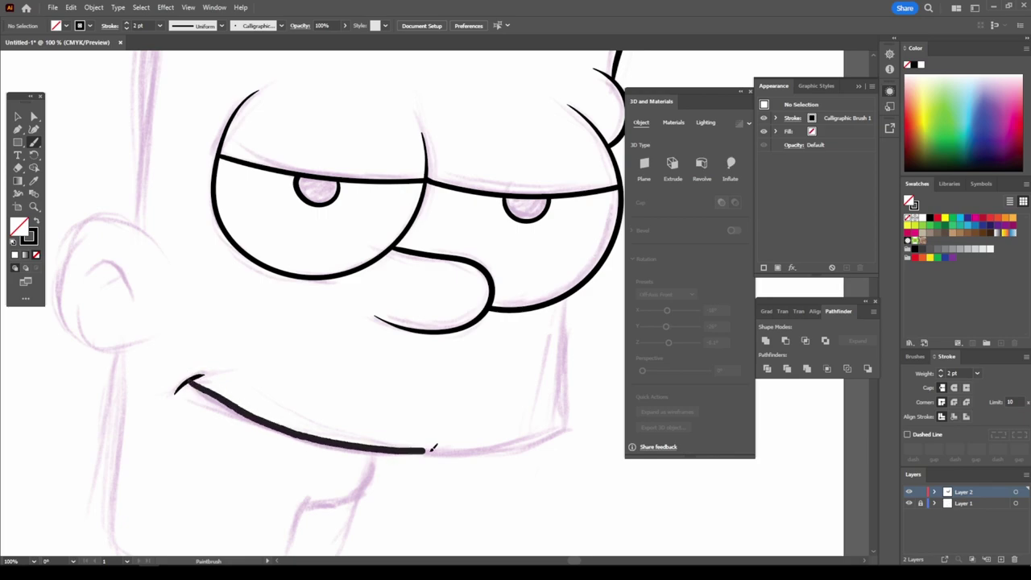
# Ink the chin curve and the neck and lower face outline.
pyautogui.press('v')
pyautogui.press('b')
pyautogui.scroll(1, 483, 475)
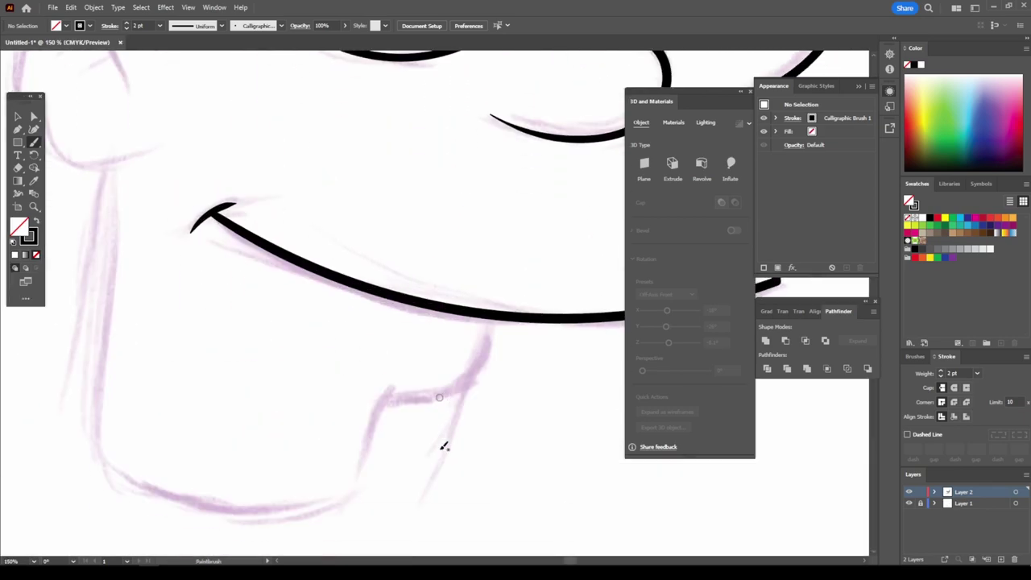
pyautogui.moveTo(348, 396)
pyautogui.mouseDown()
pyautogui.moveTo(439, 393)
pyautogui.moveTo(487, 319)
pyautogui.mouseUp()
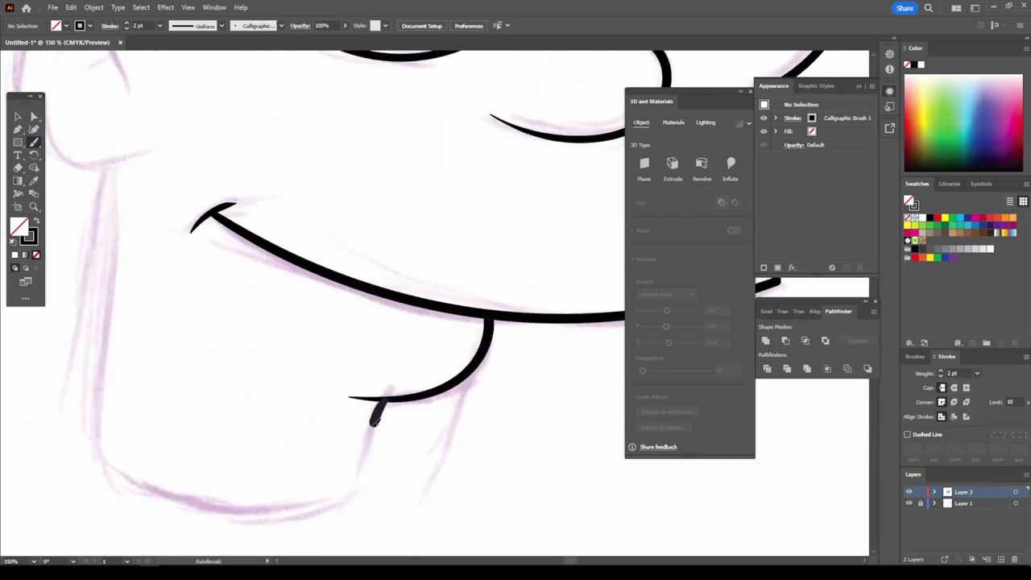
pyautogui.moveTo(374, 419)
pyautogui.mouseDown()
pyautogui.moveTo(115, 472)
pyautogui.moveTo(108, 163)
pyautogui.mouseUp()
# Ink the ear's outer curve and inner fold, then the flat top of the head.
pyautogui.scroll(-4, 433, 354)
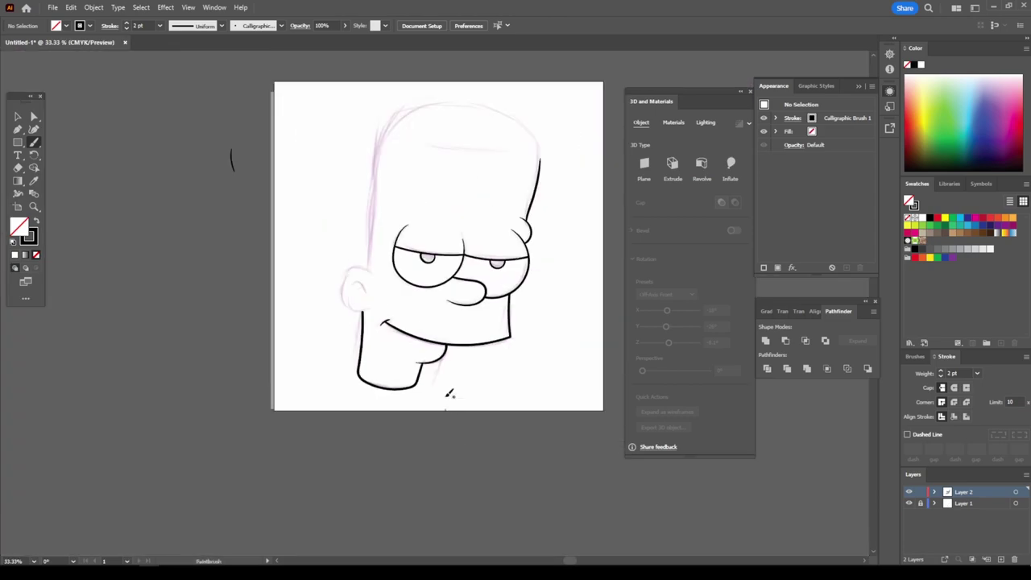
pyautogui.scroll(5, 449, 393)
pyautogui.moveTo(363, 375)
pyautogui.mouseDown()
pyautogui.moveTo(322, 398)
pyautogui.moveTo(185, 202)
pyautogui.moveTo(395, 219)
pyautogui.mouseUp()
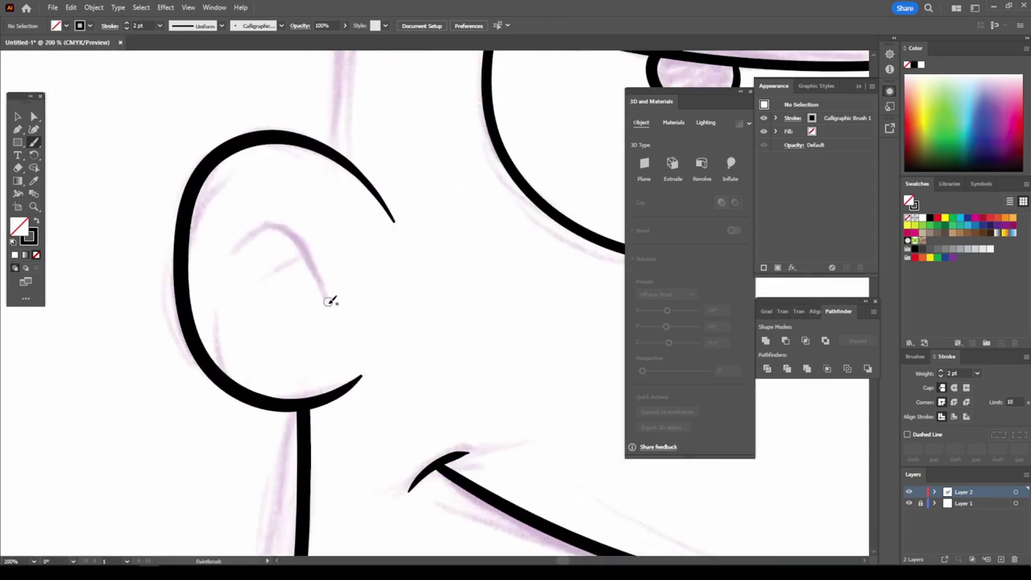
pyautogui.moveTo(324, 317); pyautogui.dragTo(235, 241)
pyautogui.scroll(-2, 471, 438)
pyautogui.scroll(-1, 471, 437)
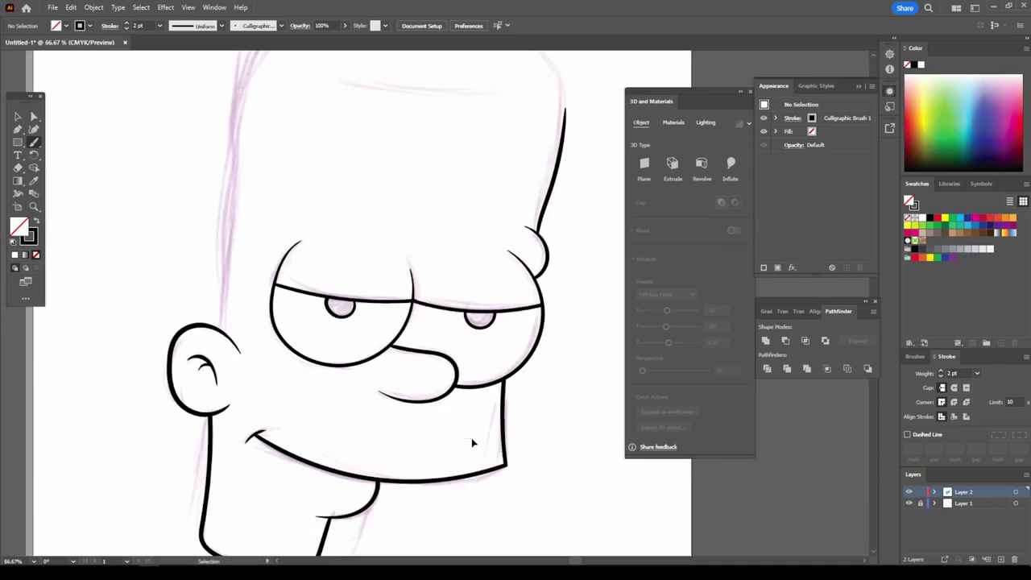
pyautogui.scroll(3, 476, 435)
pyautogui.moveTo(557, 213)
pyautogui.mouseDown()
pyautogui.moveTo(437, 180)
pyautogui.moveTo(330, 177)
pyautogui.mouseUp()
# Draw a closed almond-shaped gem outline on the forehead above the eyes.
pyautogui.scroll(-1, 534, 521)
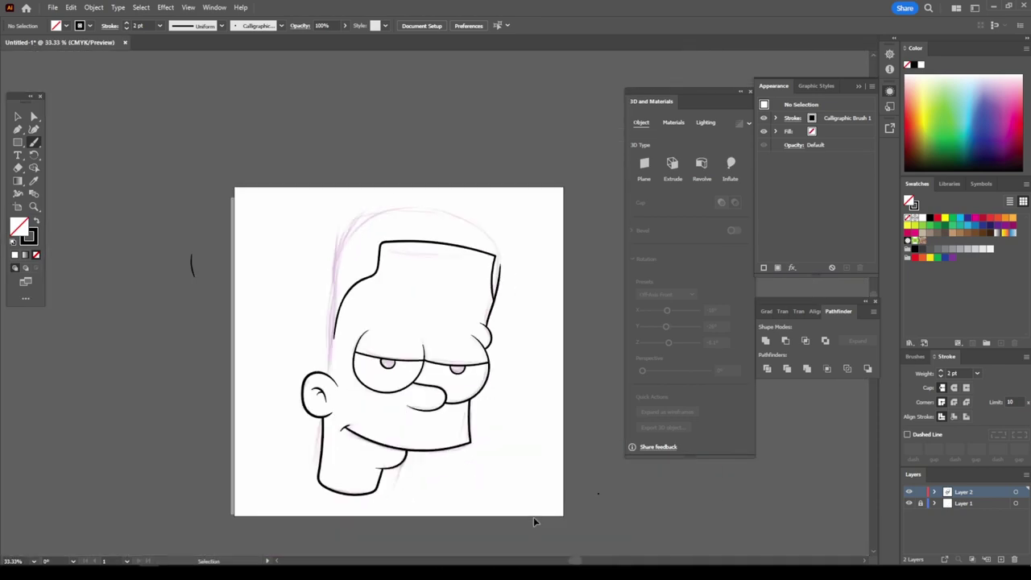
pyautogui.scroll(1, 495, 476)
pyautogui.scroll(1, 495, 476)
pyautogui.scroll(2, 493, 474)
pyautogui.press('b')
pyautogui.scroll(2, 349, 276)
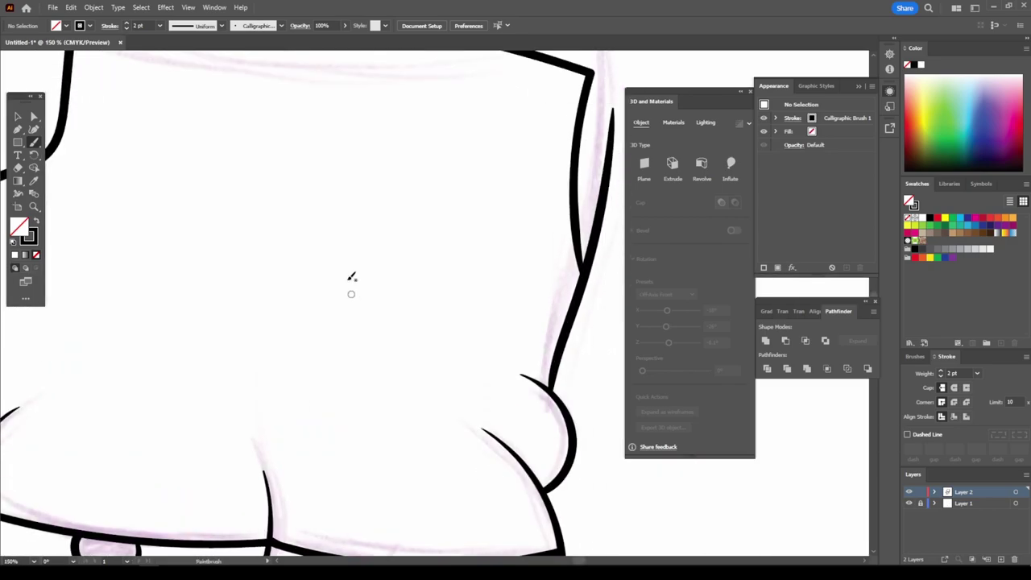
pyautogui.scroll(2, 350, 276)
pyautogui.moveTo(312, 436)
pyautogui.mouseDown()
pyautogui.moveTo(363, 362)
pyautogui.moveTo(326, 255)
pyautogui.moveTo(262, 356)
pyautogui.mouseUp()
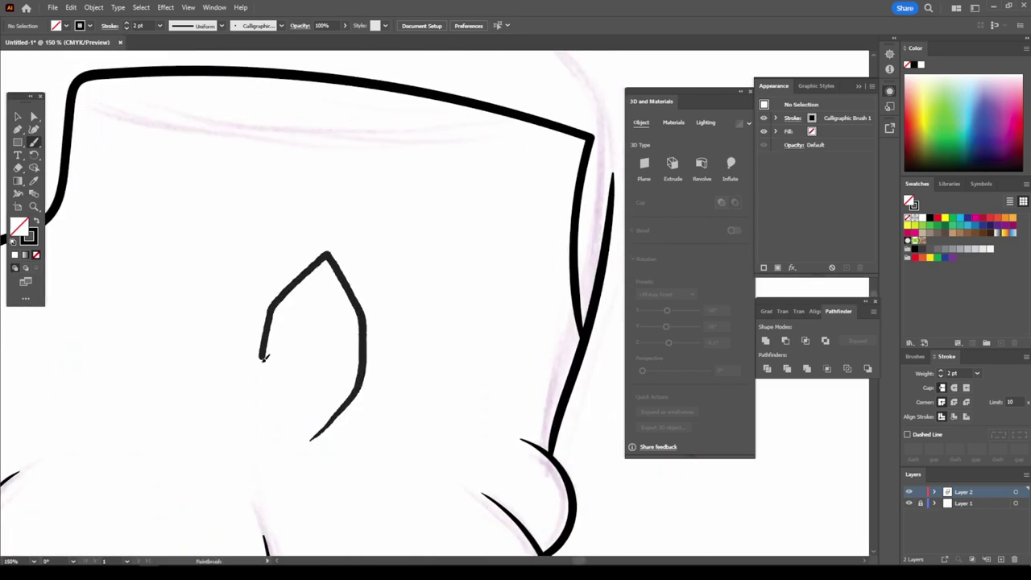
pyautogui.moveTo(363, 364); pyautogui.dragTo(364, 360)
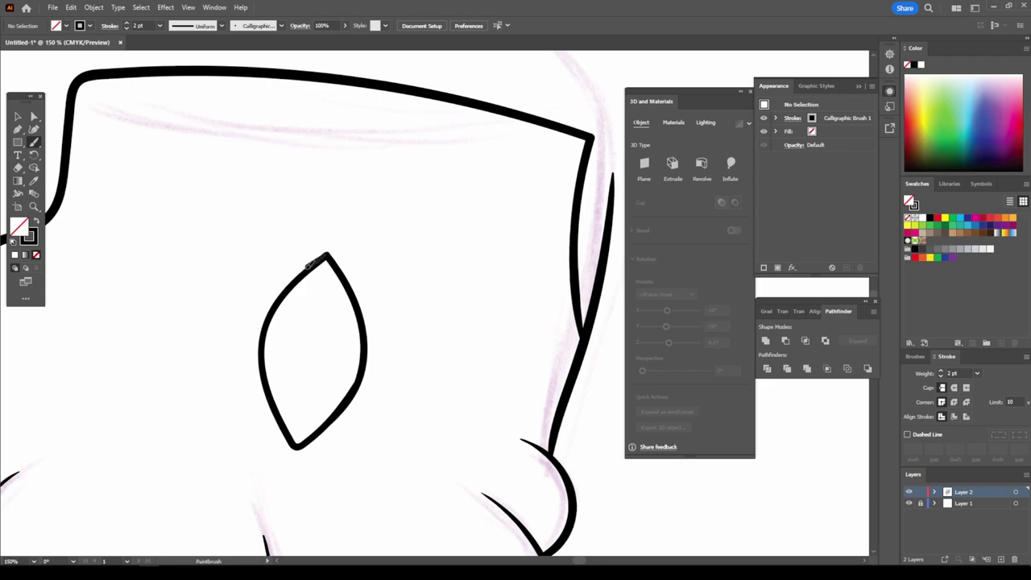
pyautogui.hotkey('ctrl', '0')
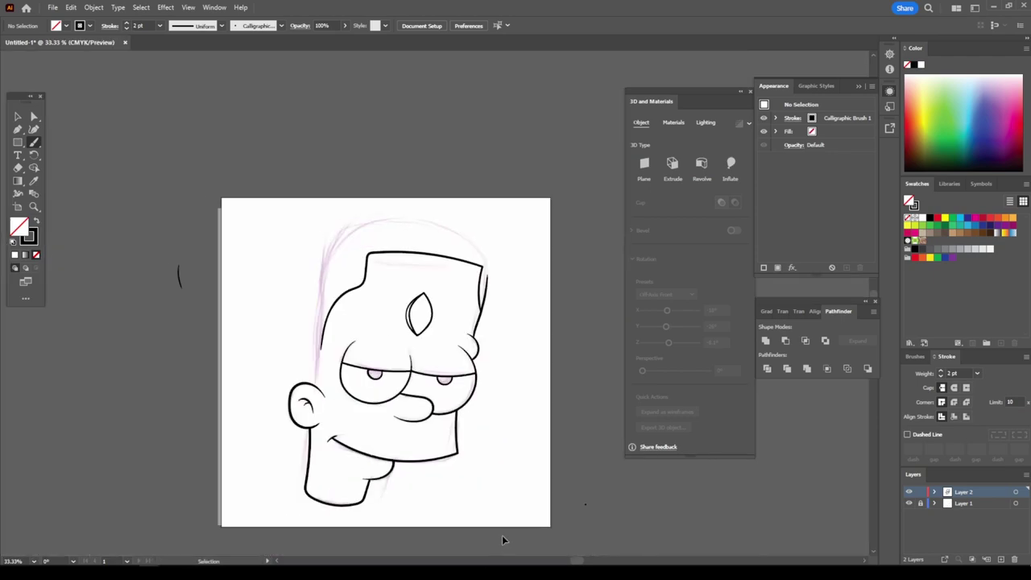
pyautogui.hotkey('ctrl', '=')
pyautogui.hotkey('ctrl', '=')
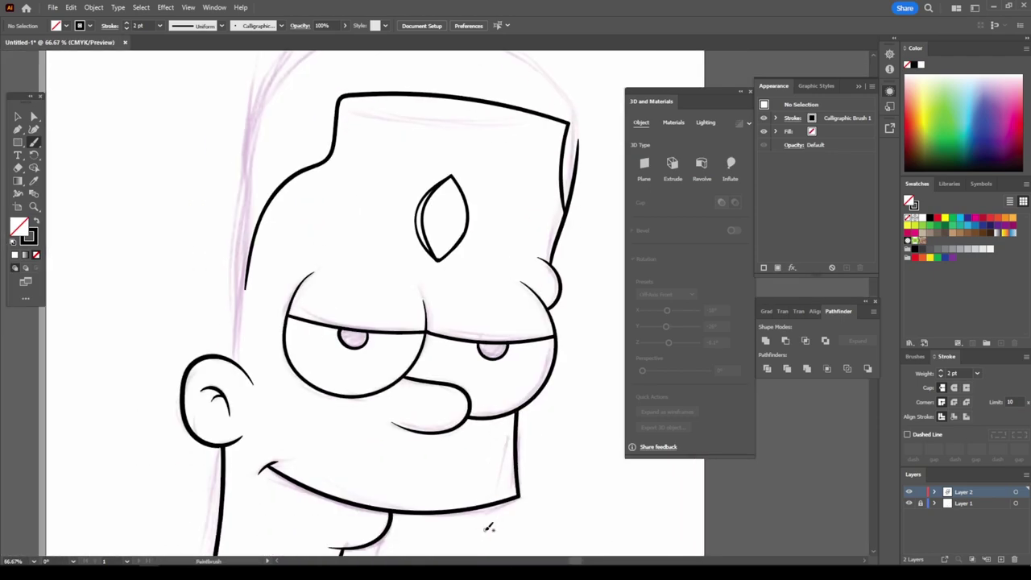
# Undo the first trial hair strokes and adjust the Paintbrush smoothing options.
pyautogui.moveTo(248, 323); pyautogui.dragTo(264, 216)
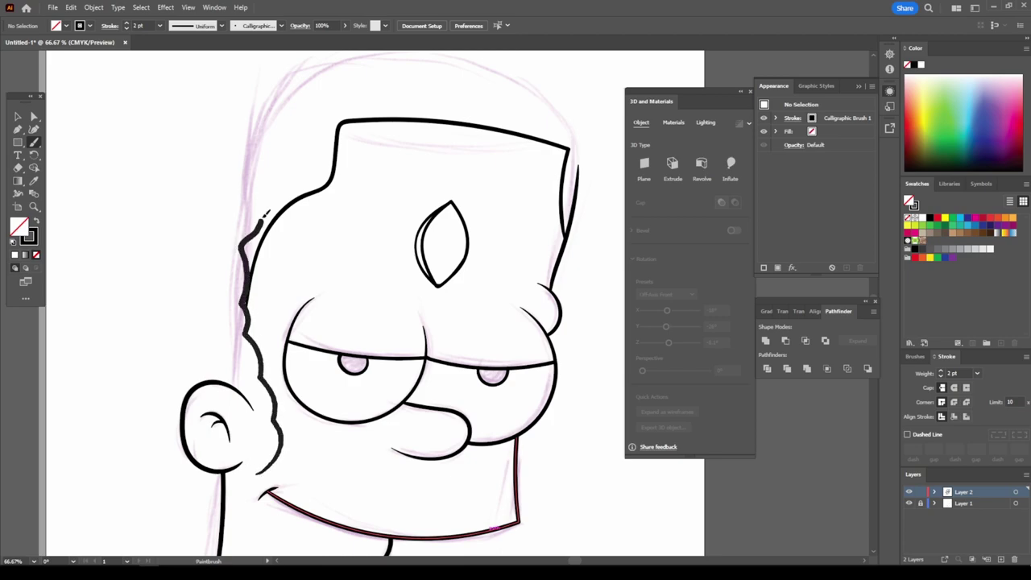
pyautogui.moveTo(379, 94); pyautogui.dragTo(414, 95)
pyautogui.hotkey('ctrl', '0')
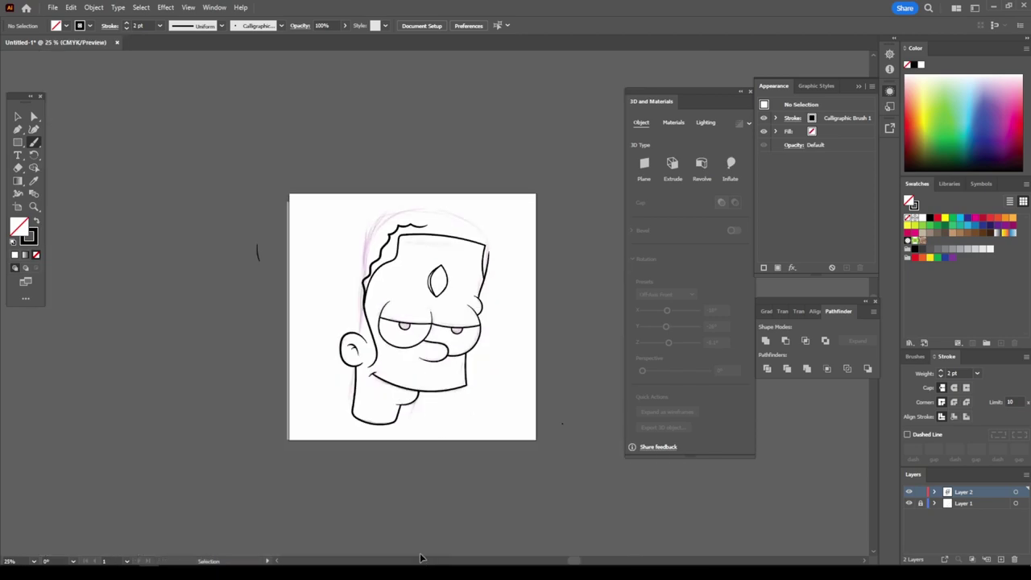
pyautogui.hotkey('ctrl', '=')
pyautogui.hotkey('ctrl', '=')
pyautogui.hotkey('ctrl', 'z')
pyautogui.hotkey('ctrl', 'z')
pyautogui.doubleClick(34, 142)
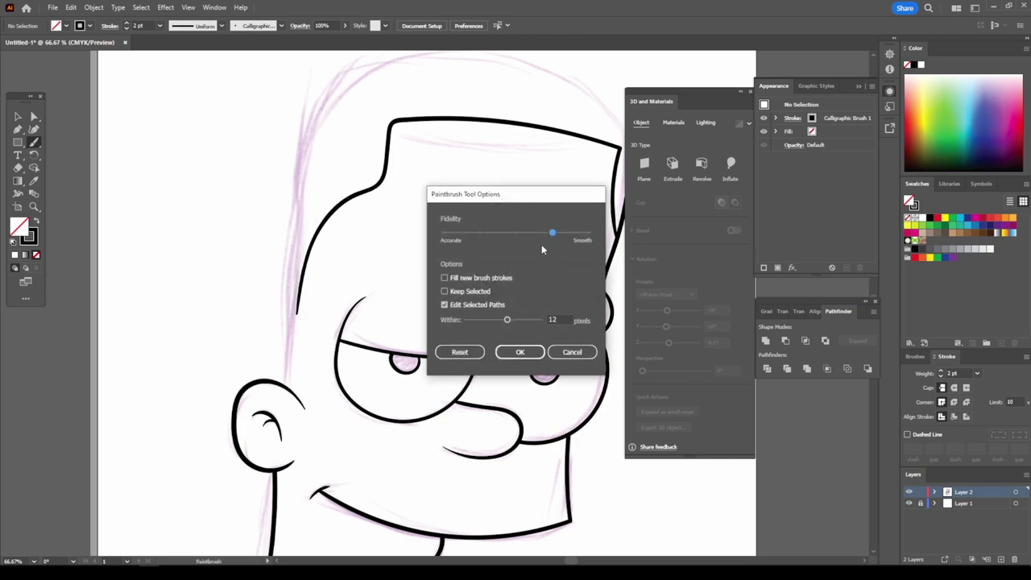
pyautogui.click(526, 348)
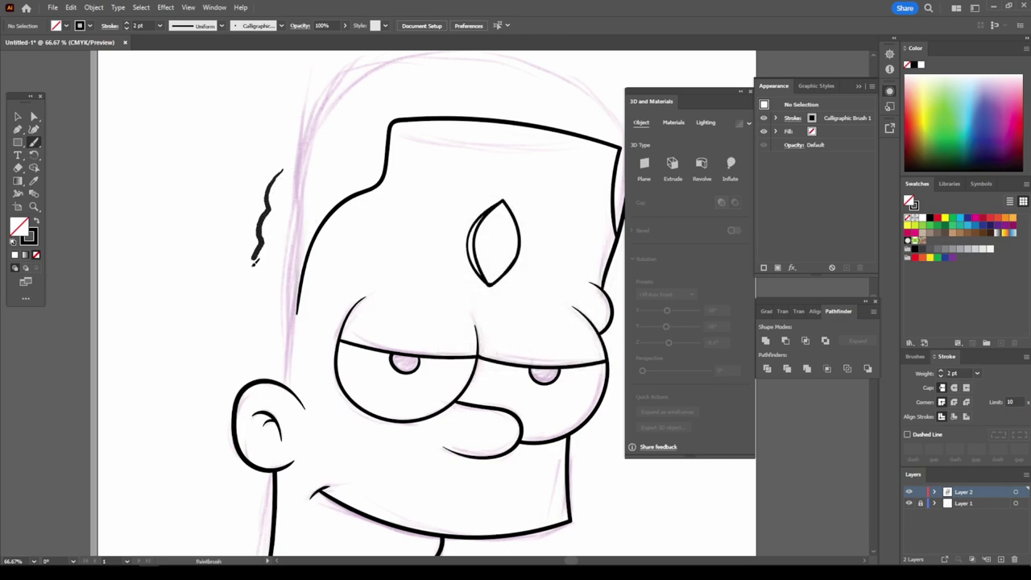
# Paint the left-side hair down to the ear and a wavy dreadlock below it.
pyautogui.moveTo(253, 262); pyautogui.dragTo(258, 387)
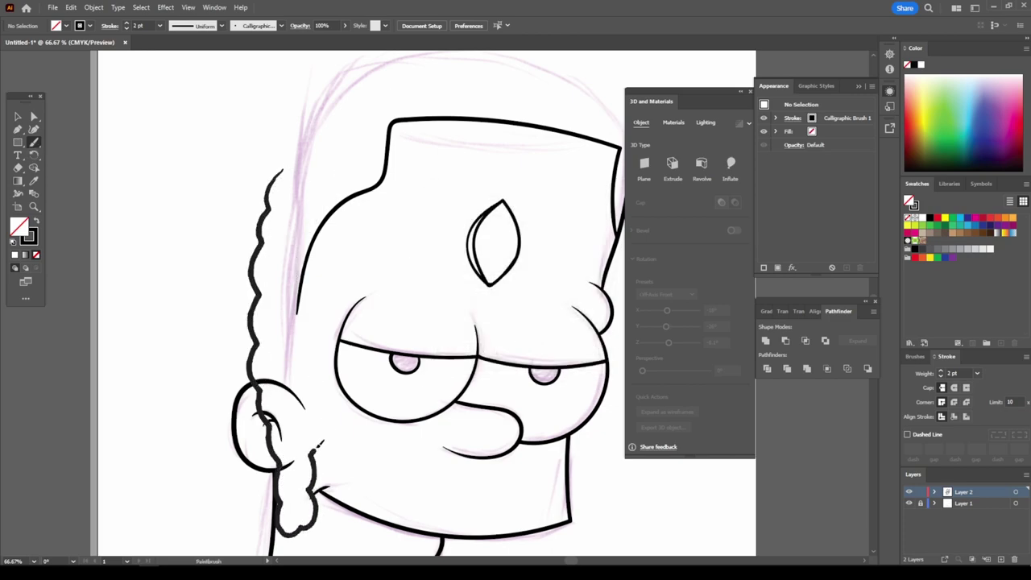
pyautogui.moveTo(318, 443); pyautogui.dragTo(301, 326)
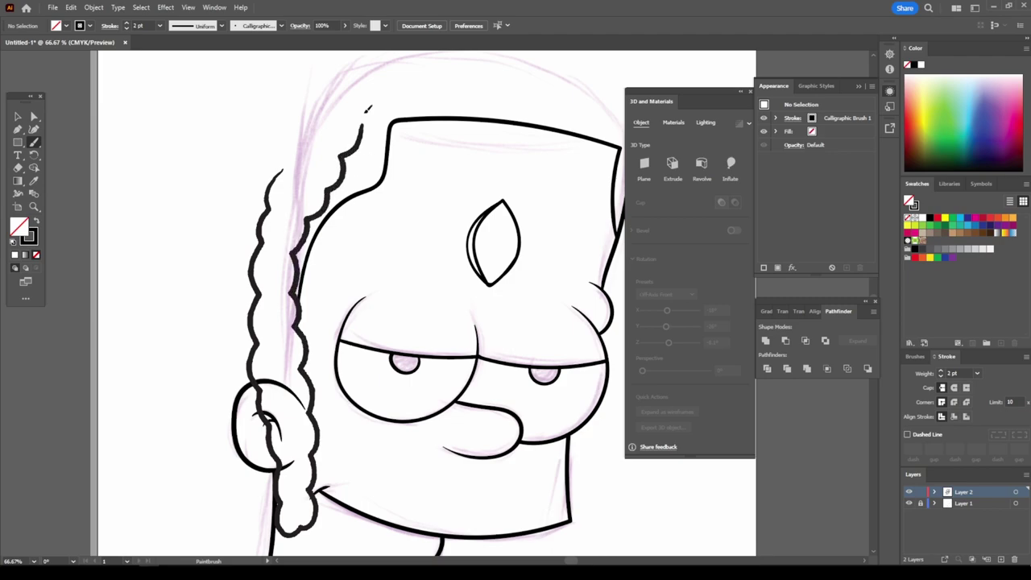
pyautogui.scroll(-2, 120, 201)
pyautogui.scroll(-2, 543, 391)
pyautogui.scroll(5, 543, 392)
pyautogui.scroll(2, 277, 311)
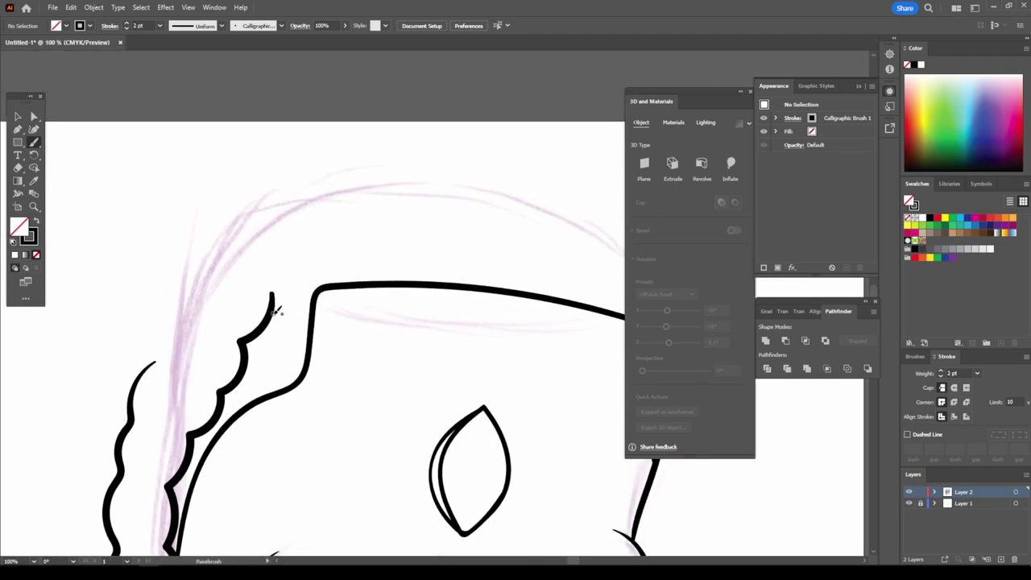
# Paint scalloped hair across the top of the head.
pyautogui.moveTo(311, 274)
pyautogui.mouseDown()
pyautogui.moveTo(440, 248)
pyautogui.moveTo(472, 223)
pyautogui.moveTo(306, 207)
pyautogui.moveTo(187, 277)
pyautogui.mouseUp()
pyautogui.moveTo(133, 382); pyautogui.dragTo(136, 419)
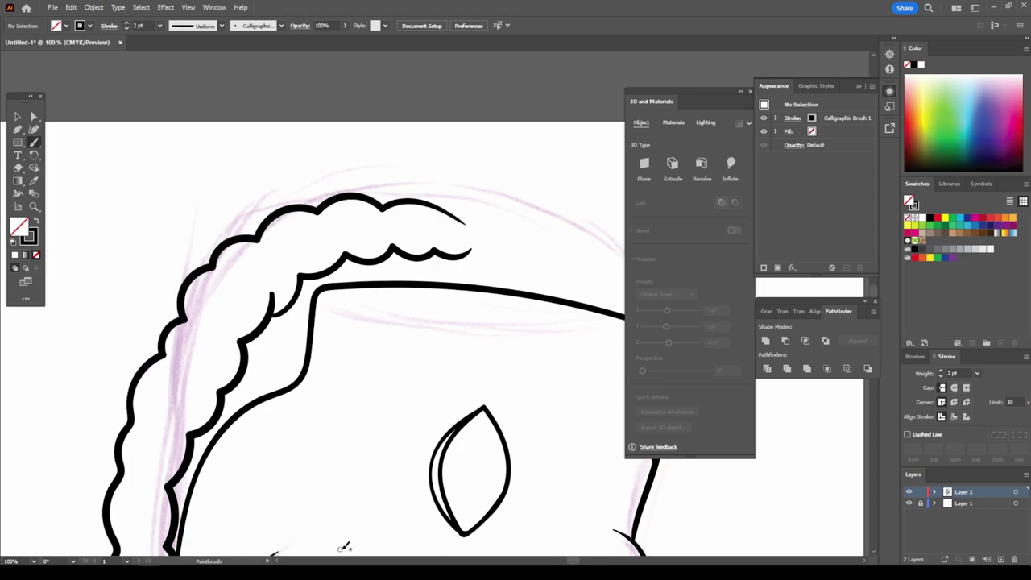
pyautogui.scroll(-4, 135, 419)
pyautogui.scroll(3, 444, 490)
pyautogui.scroll(-1, 447, 489)
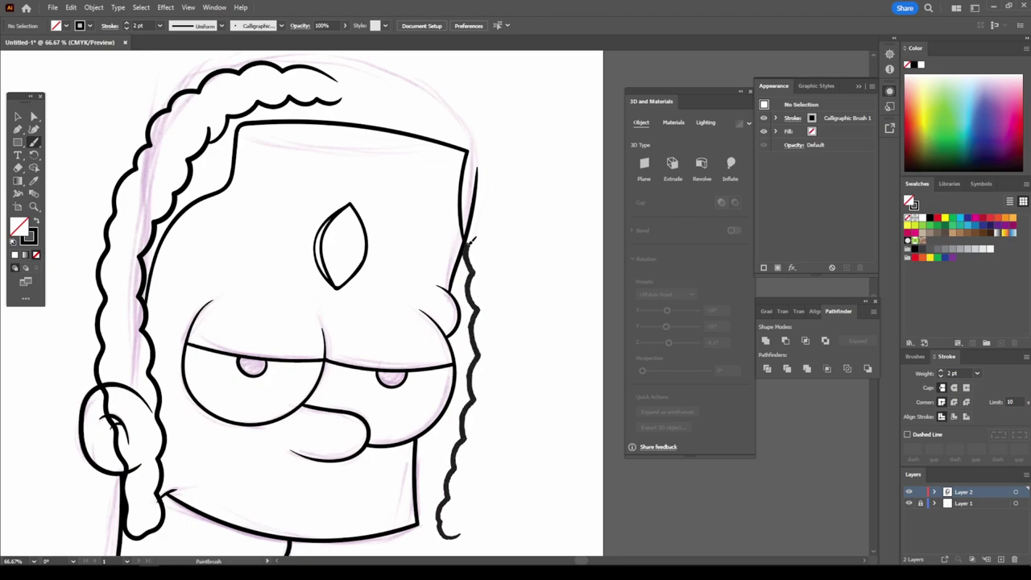
# Paint the right-side wavy dreadlock and an angled stroke at the upper right.
pyautogui.moveTo(473, 240); pyautogui.dragTo(475, 224)
pyautogui.scroll(-3, 610, 472)
pyautogui.scroll(3, 566, 442)
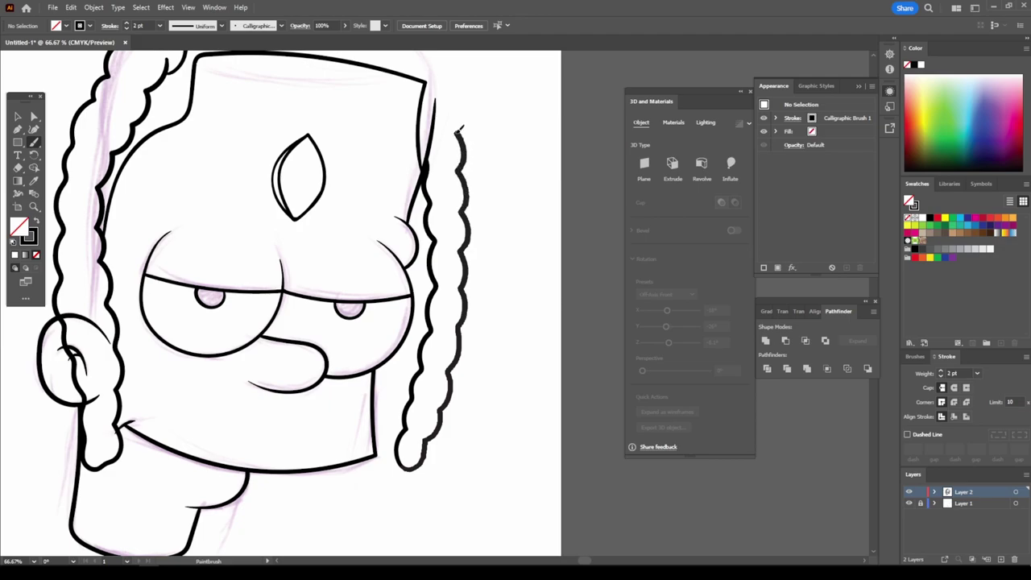
pyautogui.scroll(-3, 536, 357)
pyautogui.scroll(3, 535, 352)
pyautogui.scroll(1, 516, 234)
pyautogui.moveTo(514, 232)
pyautogui.mouseDown()
pyautogui.moveTo(461, 173)
pyautogui.moveTo(387, 175)
pyautogui.mouseUp()
pyautogui.scroll(2, 385, 307)
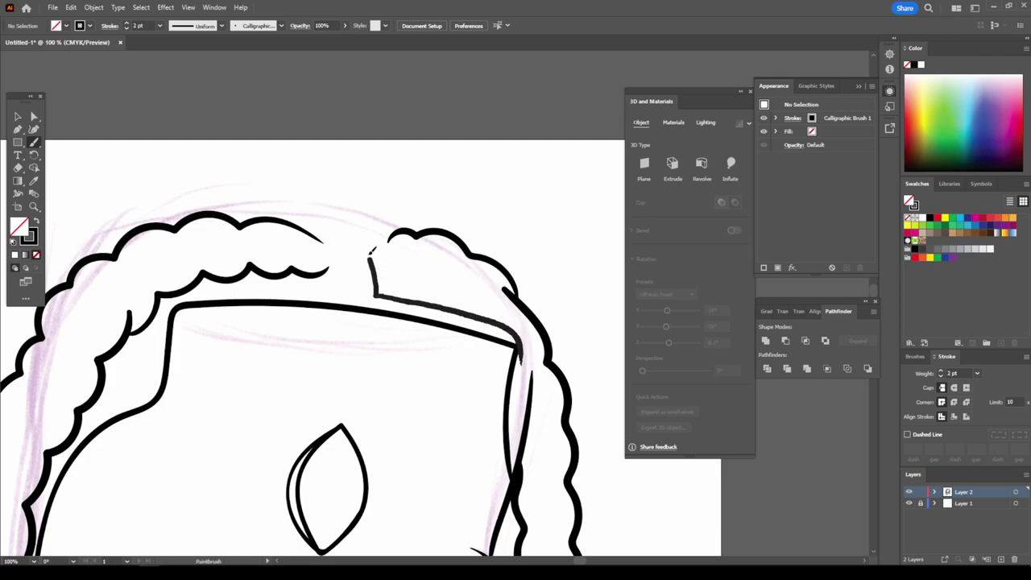
# Extend the upper-right hair toward the headband and draw the part line above it.
pyautogui.moveTo(473, 314); pyautogui.dragTo(332, 204)
pyautogui.moveTo(216, 292); pyautogui.dragTo(344, 288)
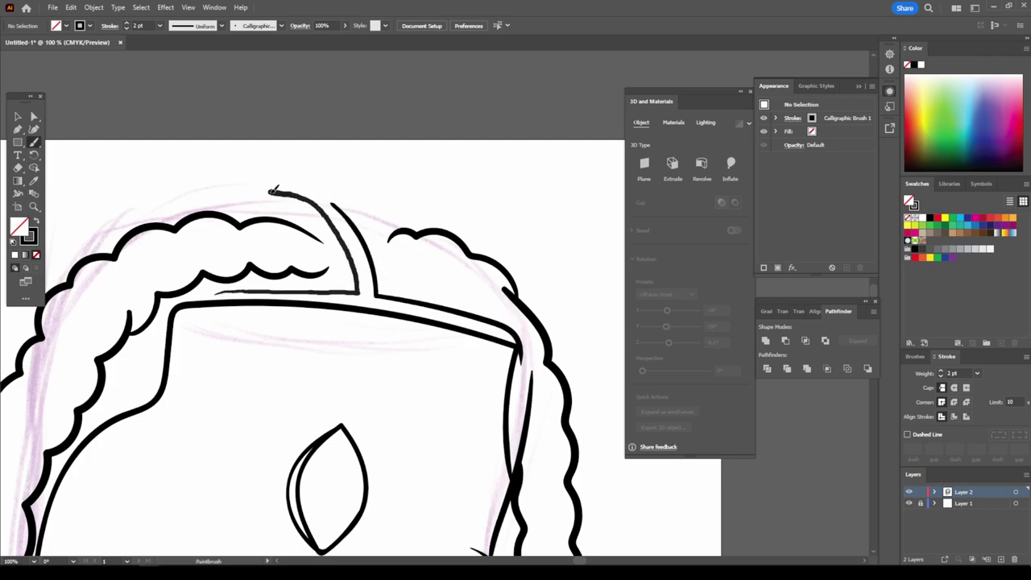
pyautogui.scroll(-4, 345, 207)
pyautogui.scroll(5, 460, 493)
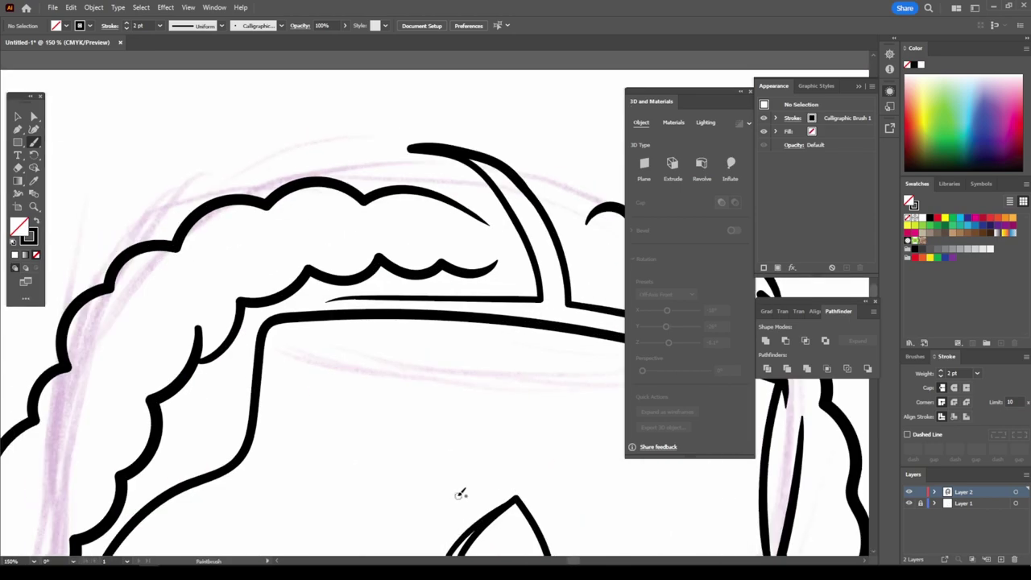
pyautogui.moveTo(272, 322); pyautogui.dragTo(462, 296)
# Draw a dreadlock along the right side of the hair.
pyautogui.scroll(-3, 617, 410)
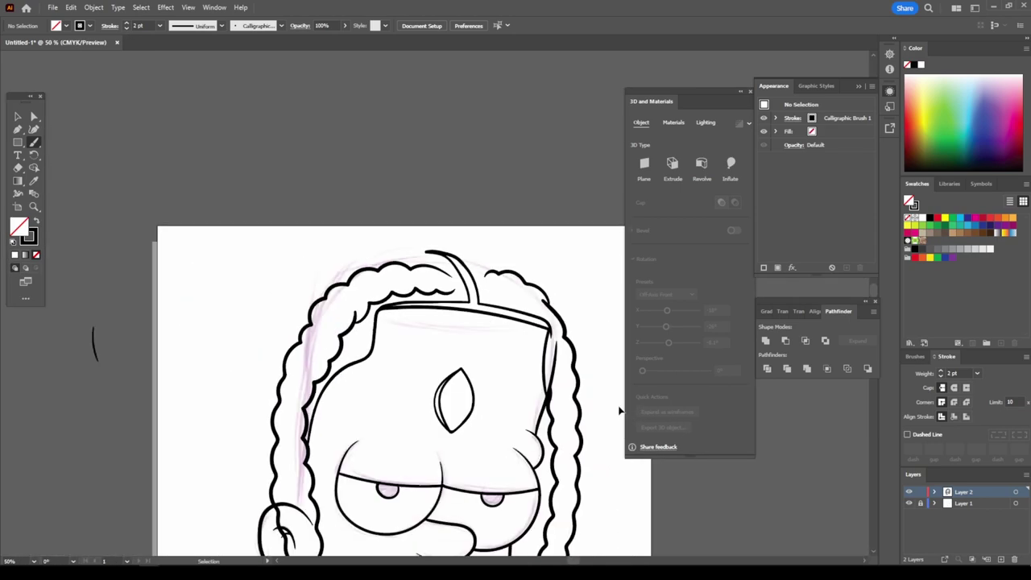
pyautogui.scroll(-1, 608, 381)
pyautogui.scroll(1, 600, 384)
pyautogui.scroll(1, 603, 377)
pyautogui.scroll(1, 603, 379)
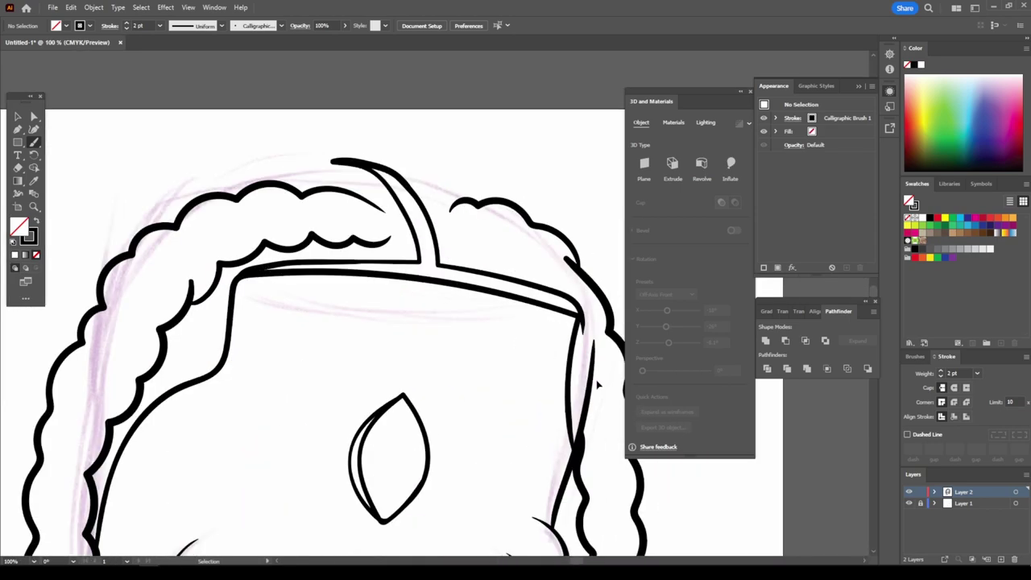
pyautogui.scroll(1, 606, 347)
pyautogui.hscroll(2, 610, 387)
pyautogui.moveTo(552, 479); pyautogui.dragTo(352, 169)
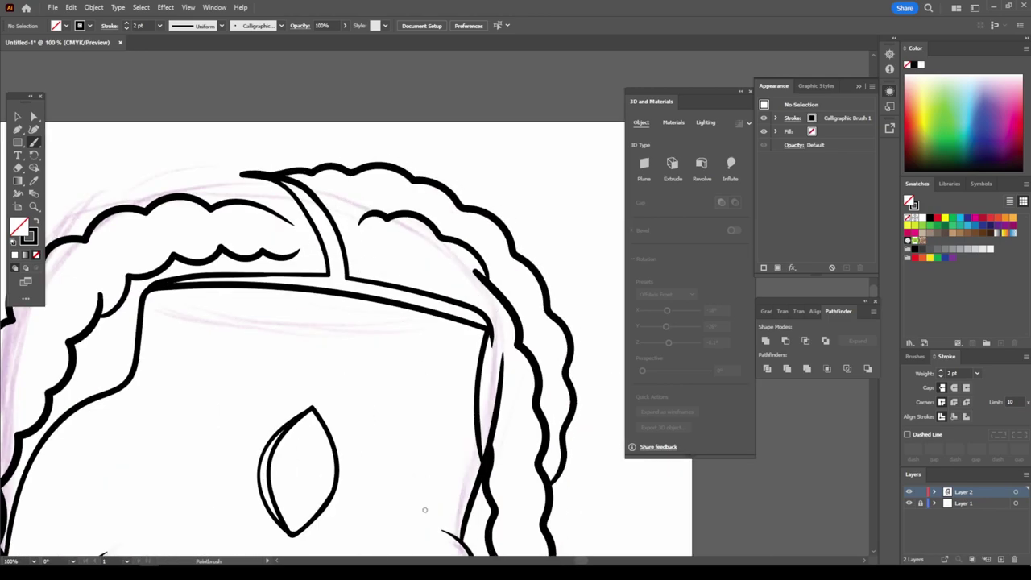
# Draw the left dreadlock running up the side of the head.
pyautogui.scroll(-3, 230, 315)
pyautogui.scroll(2, 210, 483)
pyautogui.scroll(-1, 207, 489)
pyautogui.scroll(-2, 208, 489)
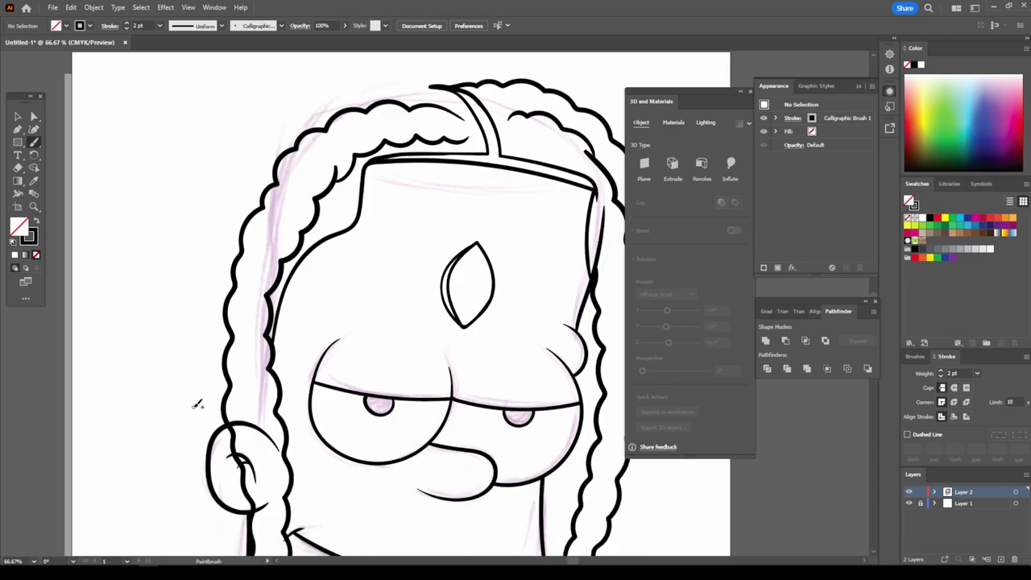
pyautogui.scroll(-3, 201, 403)
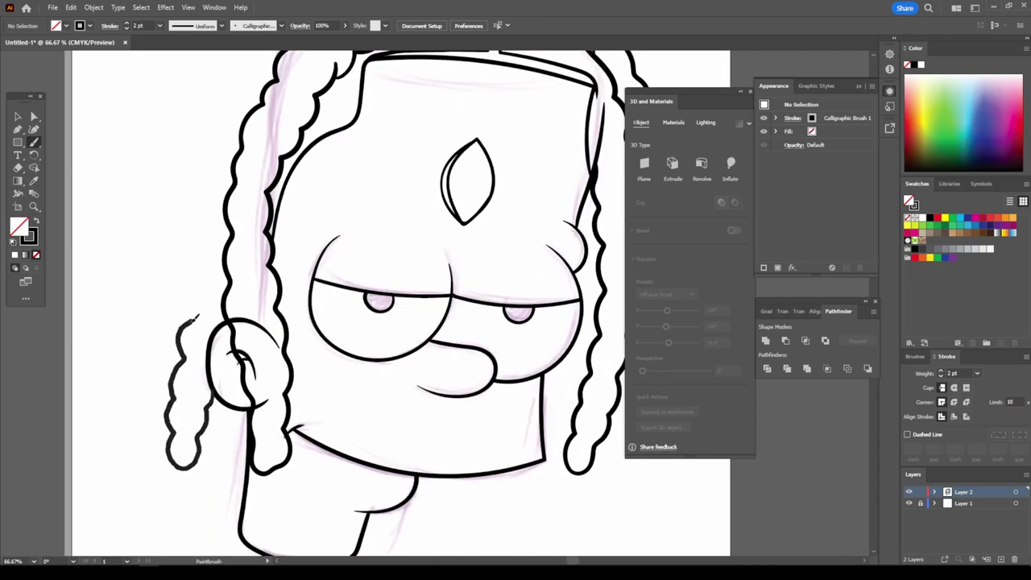
pyautogui.moveTo(194, 318); pyautogui.dragTo(209, 124)
pyautogui.scroll(-2, 210, 128)
pyautogui.scroll(3, 103, 377)
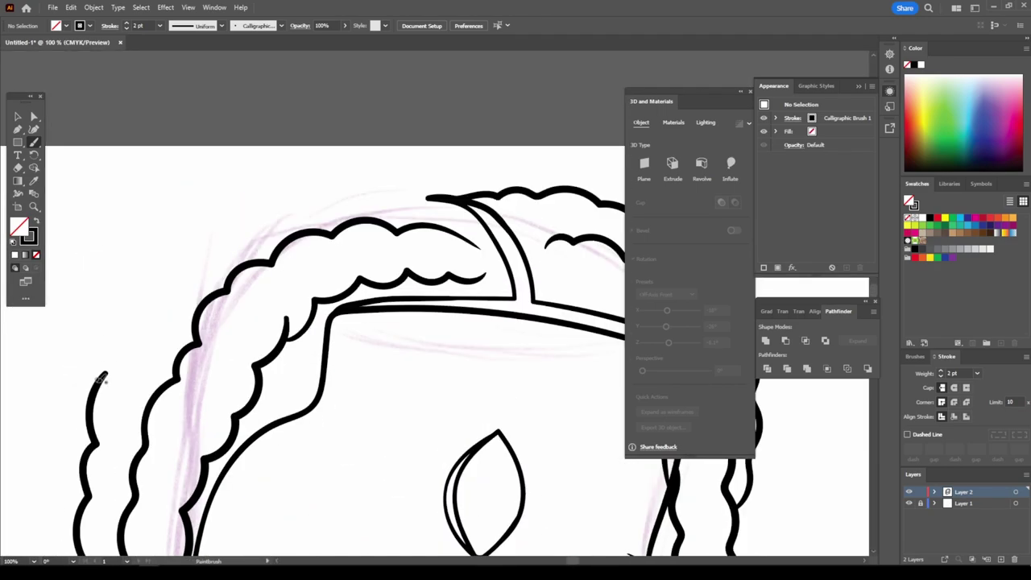
# Add wavy outer dreadlocks over the top and a short top-right hair stroke.
pyautogui.moveTo(129, 352); pyautogui.dragTo(455, 211)
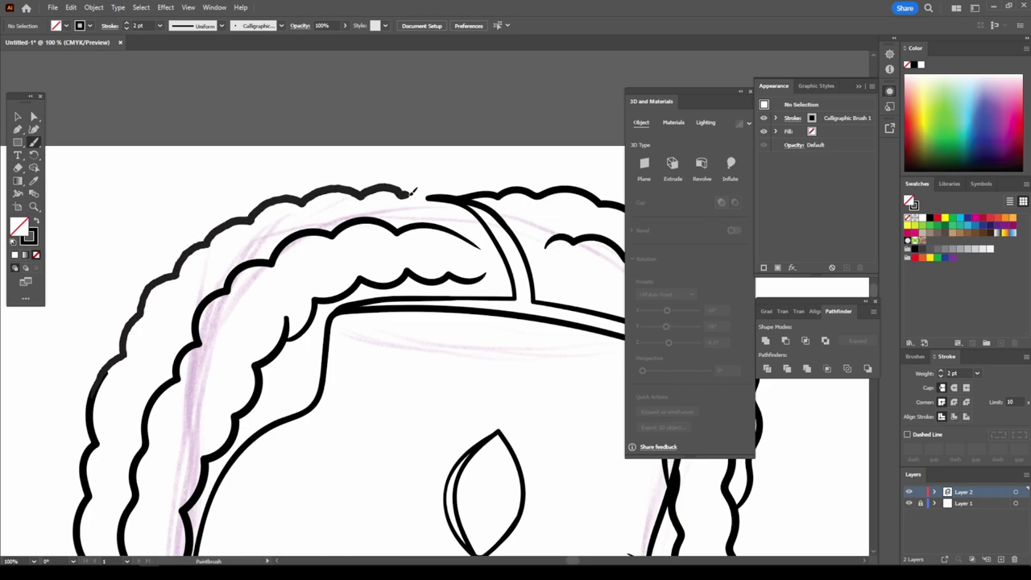
pyautogui.scroll(-3, 298, 399)
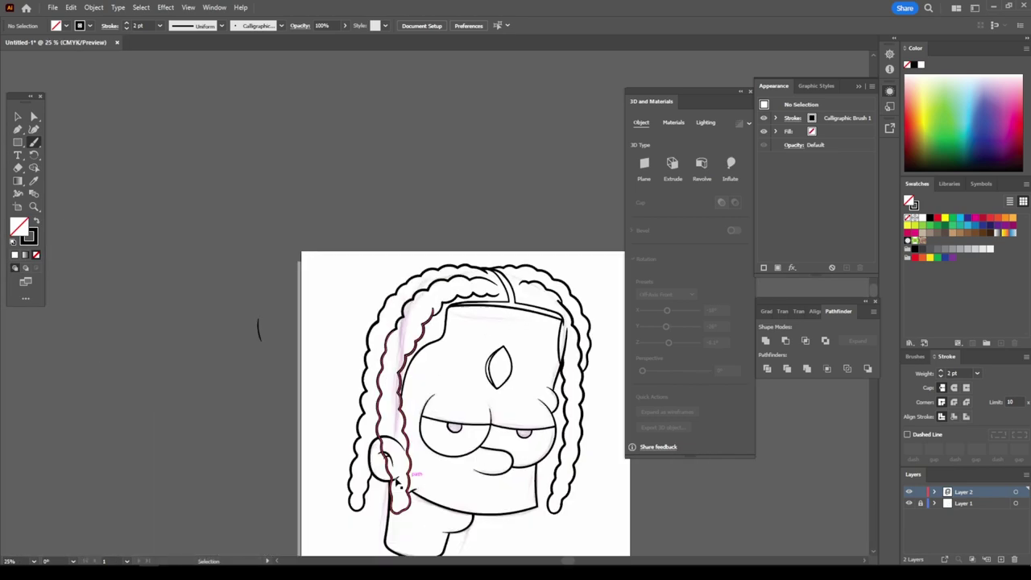
pyautogui.scroll(2, 280, 488)
pyautogui.moveTo(286, 351)
pyautogui.mouseDown()
pyautogui.moveTo(322, 232)
pyautogui.moveTo(439, 164)
pyautogui.mouseUp()
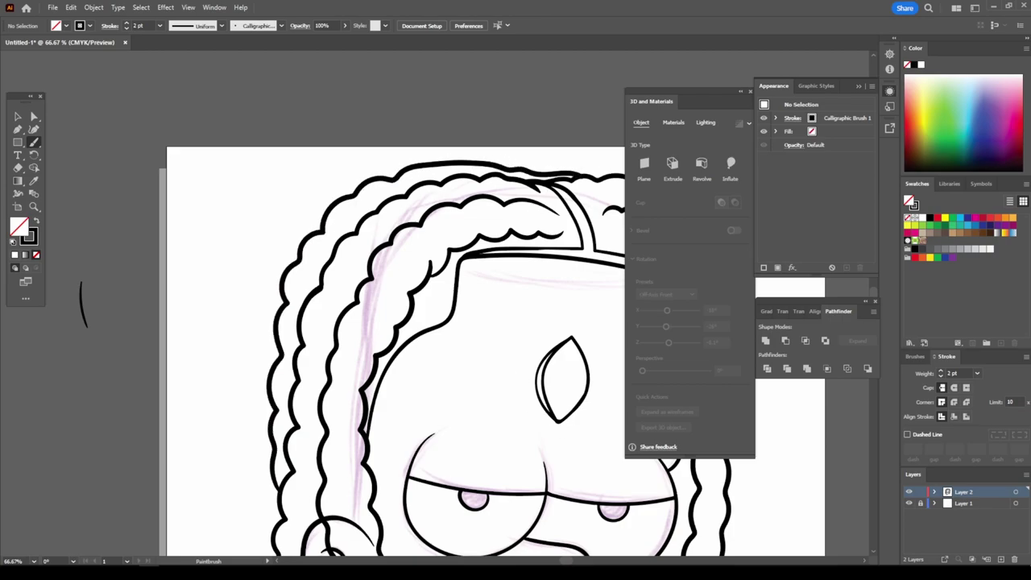
pyautogui.scroll(-2, 513, 479)
pyautogui.scroll(2, 513, 479)
pyautogui.scroll(1, 588, 218)
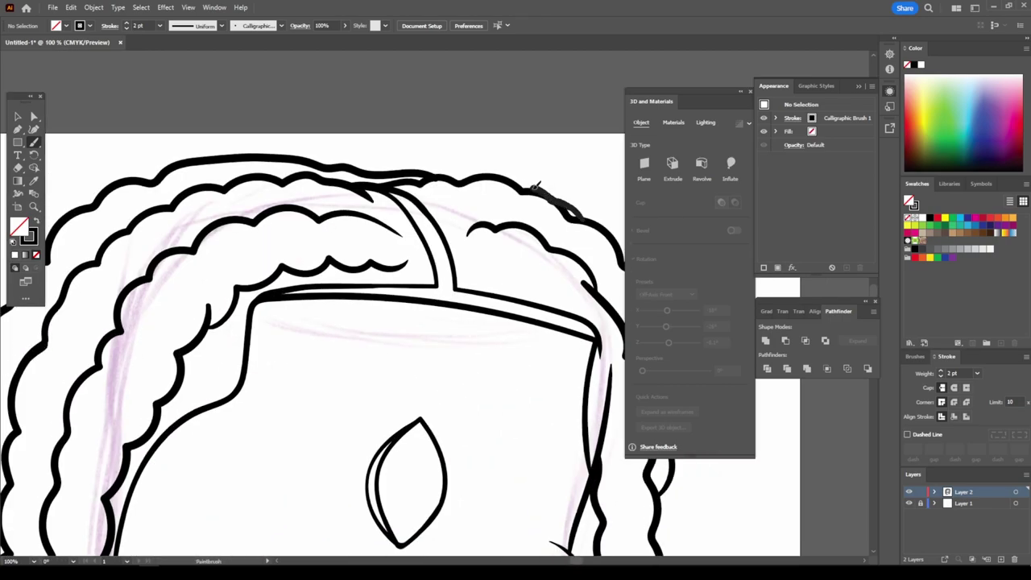
pyautogui.moveTo(535, 185); pyautogui.dragTo(519, 179)
# Zoom out to the whole drawing and select all paths with Ctrl+A.
pyautogui.hotkey('ctrl', '+')
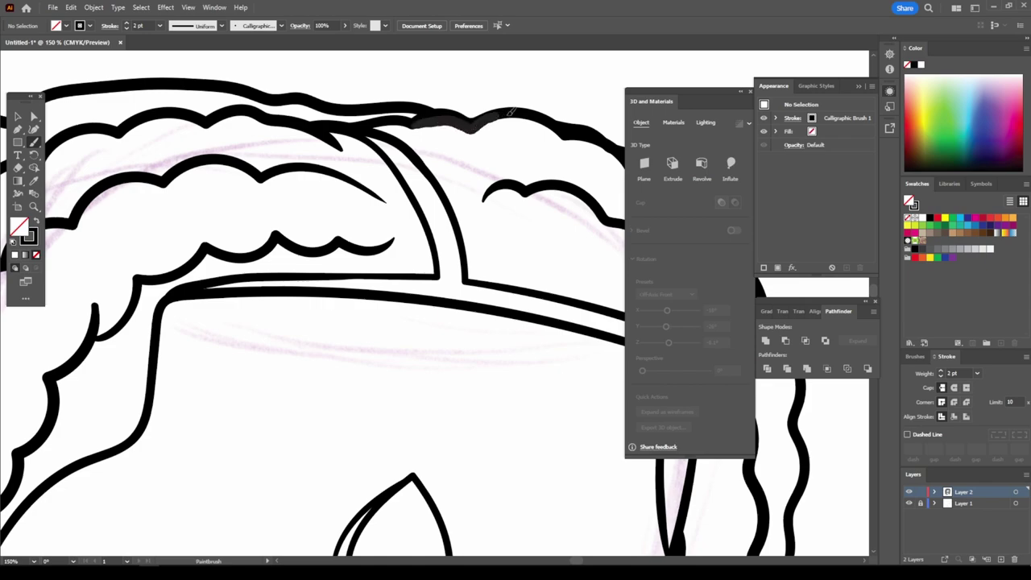
pyautogui.hotkey('ctrl', '-')
pyautogui.hotkey('ctrl', '-')
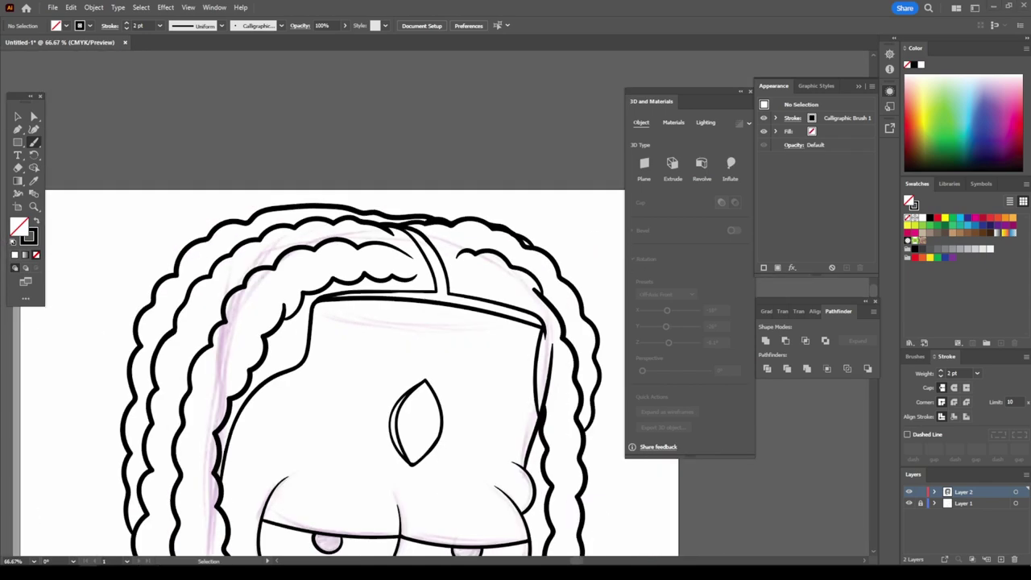
pyautogui.scroll(-1, 439, 114)
pyautogui.hscroll(2, 322, 242)
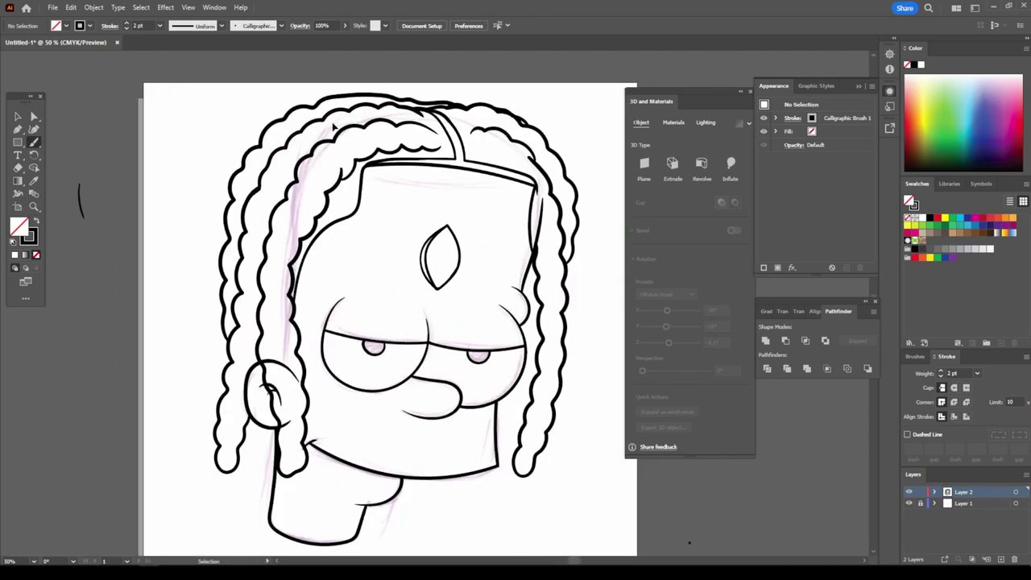
pyautogui.scroll(2, 344, 121)
pyautogui.scroll(2, 345, 121)
pyautogui.hotkey('ctrl', '-')
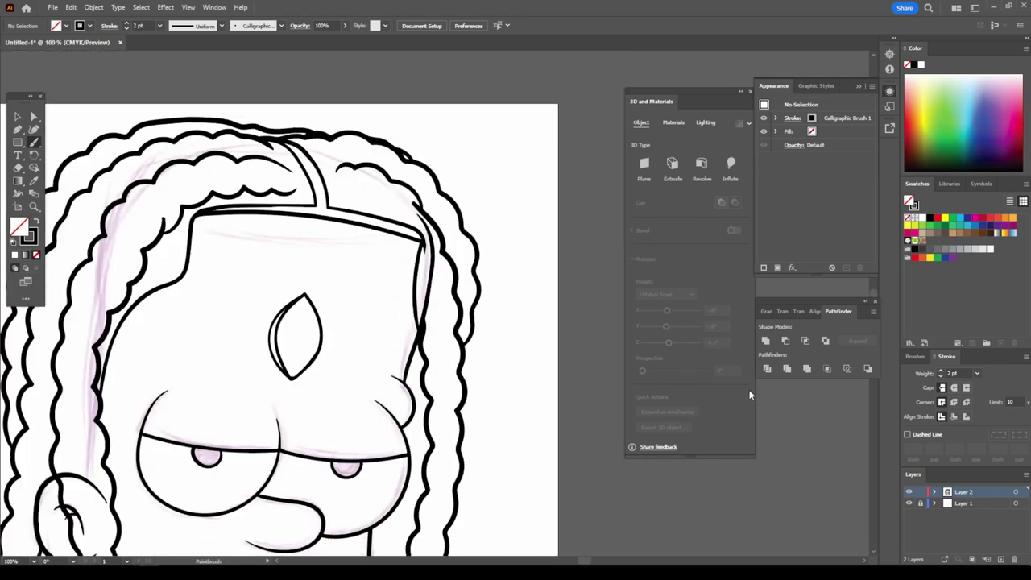
pyautogui.hotkey('ctrl', '-')
pyautogui.hotkey('ctrl', '-')
pyautogui.hotkey('ctrl', 'a')
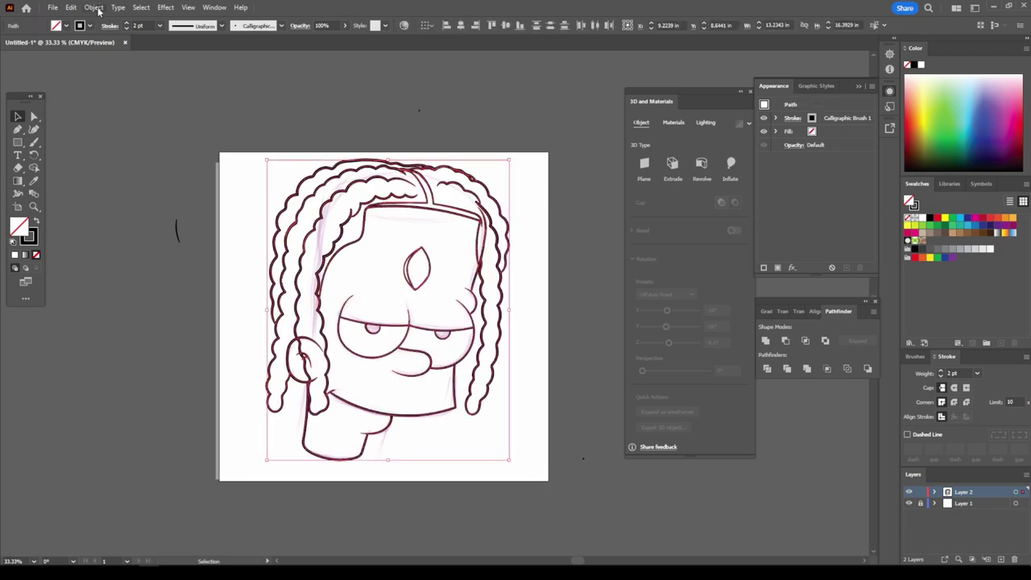
# Convert the brush strokes to solid shapes with Outline Stroke, then deselect.
pyautogui.click(93, 7)
pyautogui.click(120, 158)
pyautogui.hotkey('shift', 'x')
# Draw a thin Paintbrush line rising from the right cheek bump toward the headband.
pyautogui.scroll(5, 203, 377)
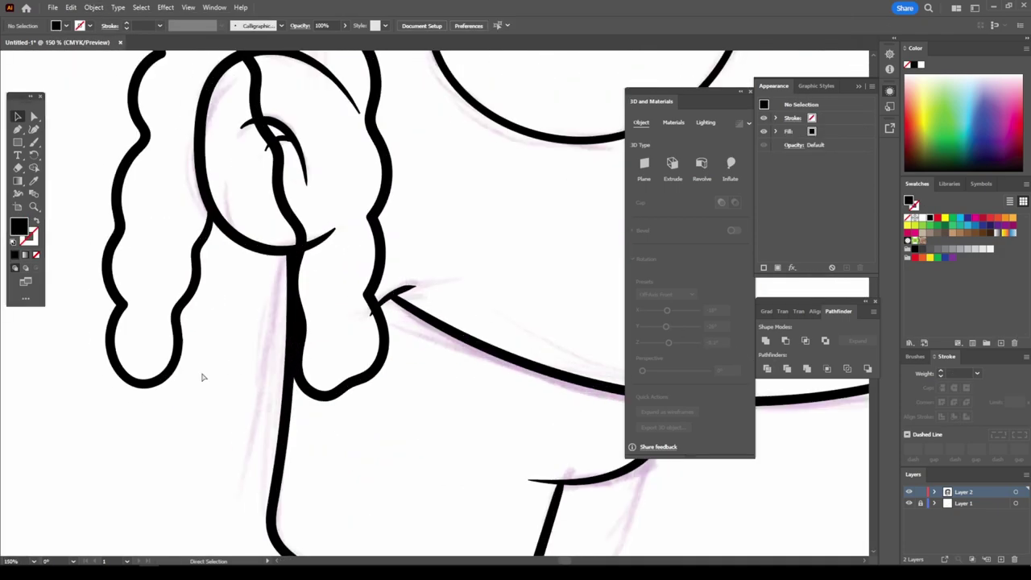
pyautogui.scroll(2, 282, 223)
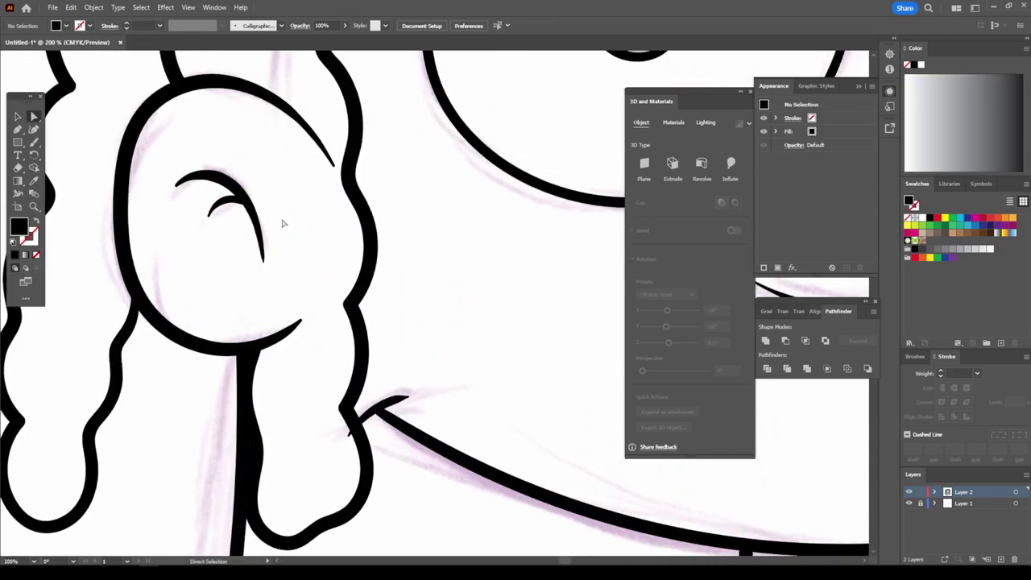
pyautogui.scroll(-1, 346, 427)
pyautogui.scroll(-2, 524, 476)
pyautogui.scroll(-2, 501, 438)
pyautogui.scroll(3, 528, 348)
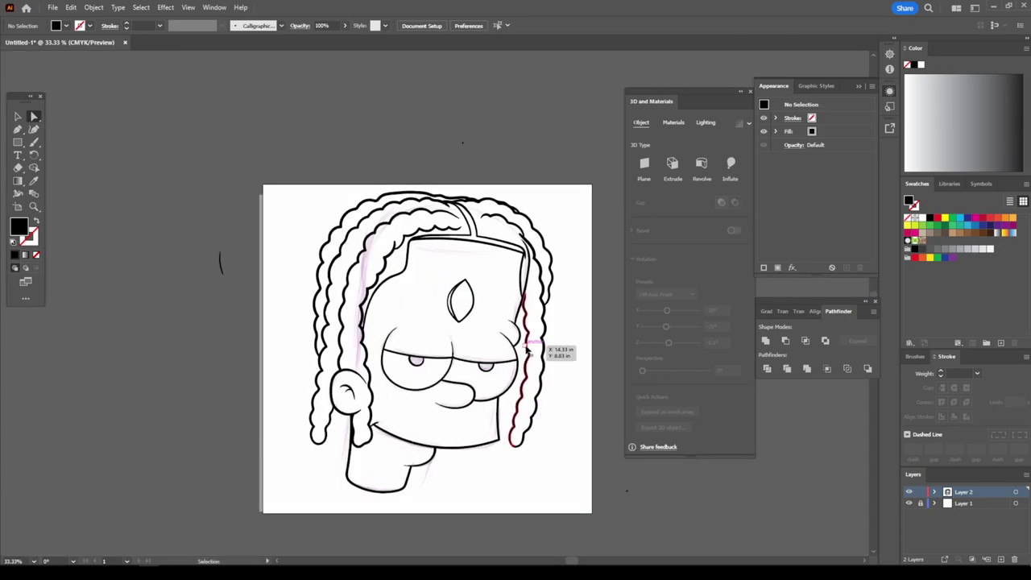
pyautogui.scroll(2, 528, 348)
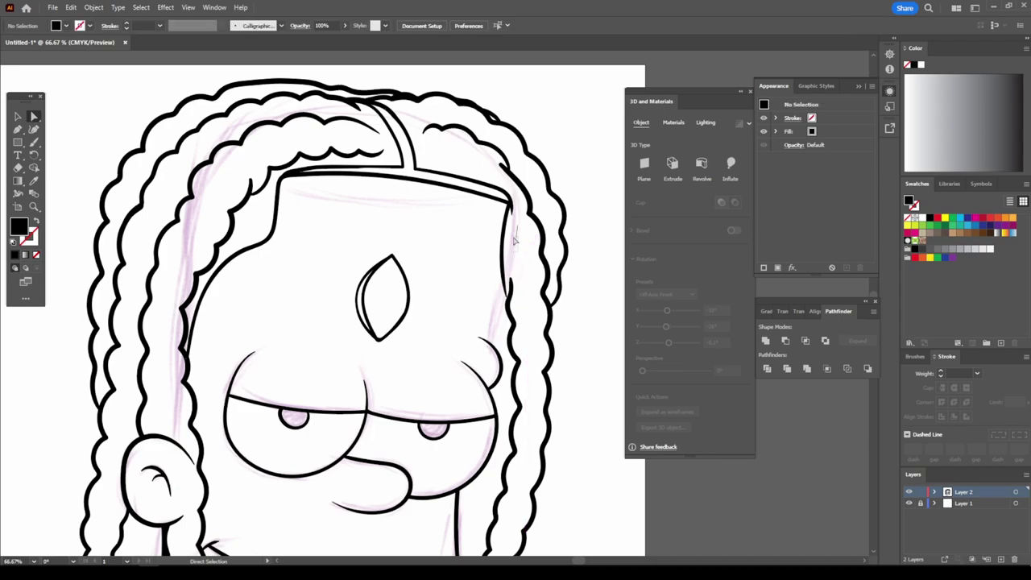
pyautogui.scroll(-1, 564, 338)
pyautogui.hotkey('ctrl', '+')
pyautogui.hotkey('ctrl', '+')
pyautogui.hotkey('ctrl', '+')
pyautogui.press('b')
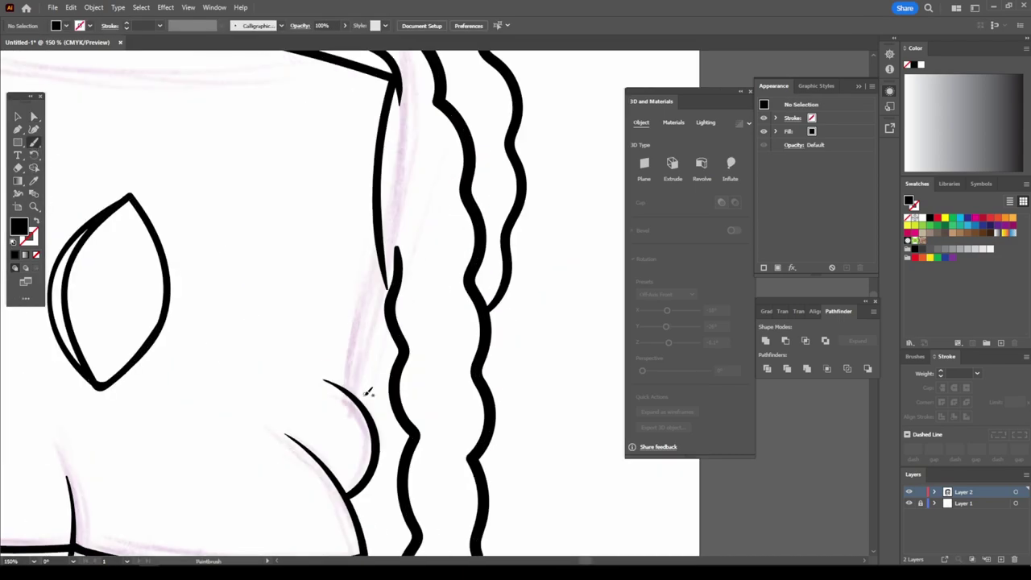
pyautogui.moveTo(360, 383); pyautogui.dragTo(401, 247)
pyautogui.scroll(1, 404, 294)
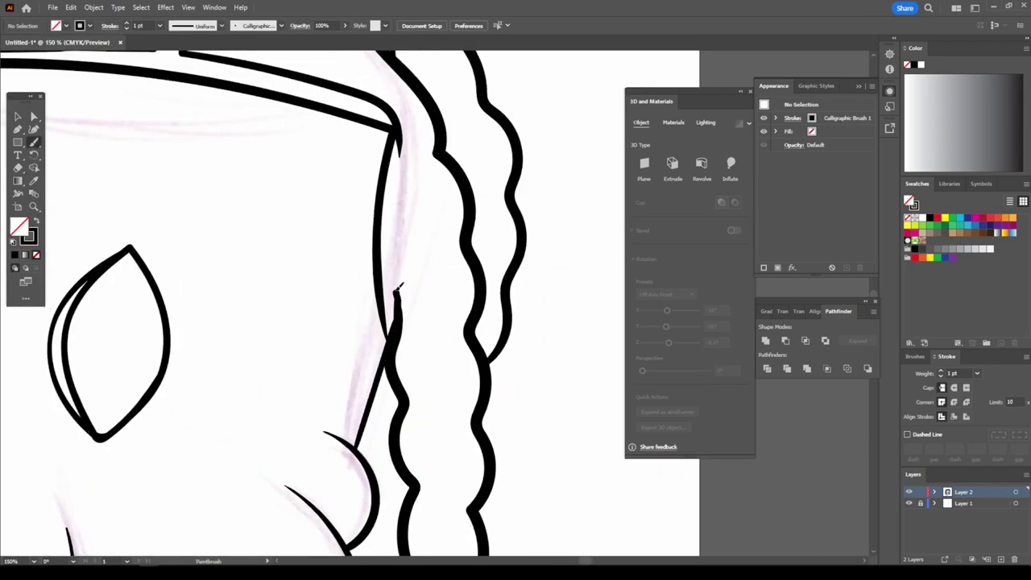
pyautogui.hotkey('ctrl', '-')
pyautogui.hotkey('ctrl', '-')
pyautogui.hotkey('ctrl', '-')
pyautogui.hotkey('ctrl', '-')
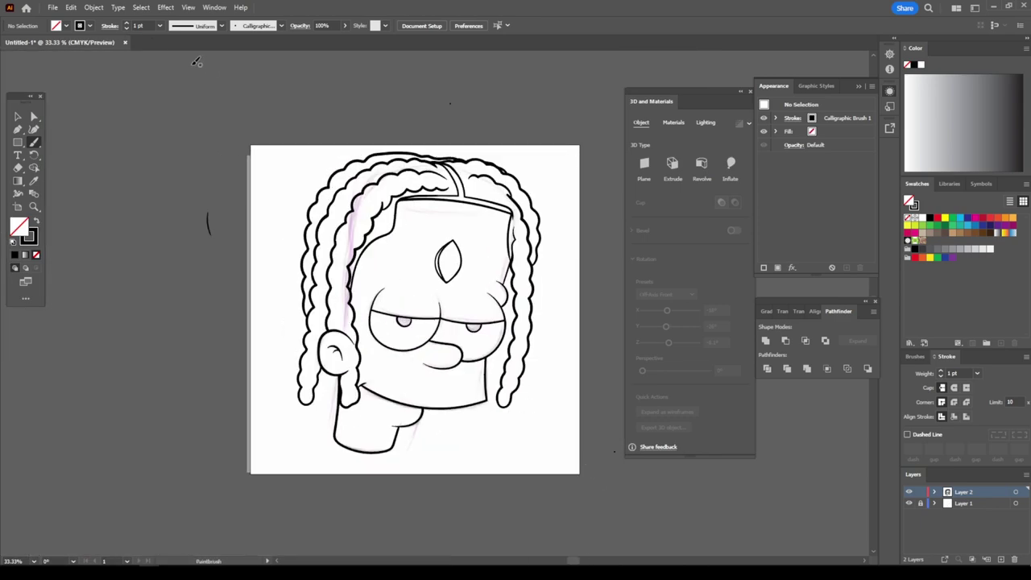
# Set a 2 pt stroke and draw neck lines on both sides, one curling near the chin.
pyautogui.click(160, 25)
pyautogui.click(176, 82)
pyautogui.scroll(2, 299, 323)
pyautogui.scroll(3, 361, 333)
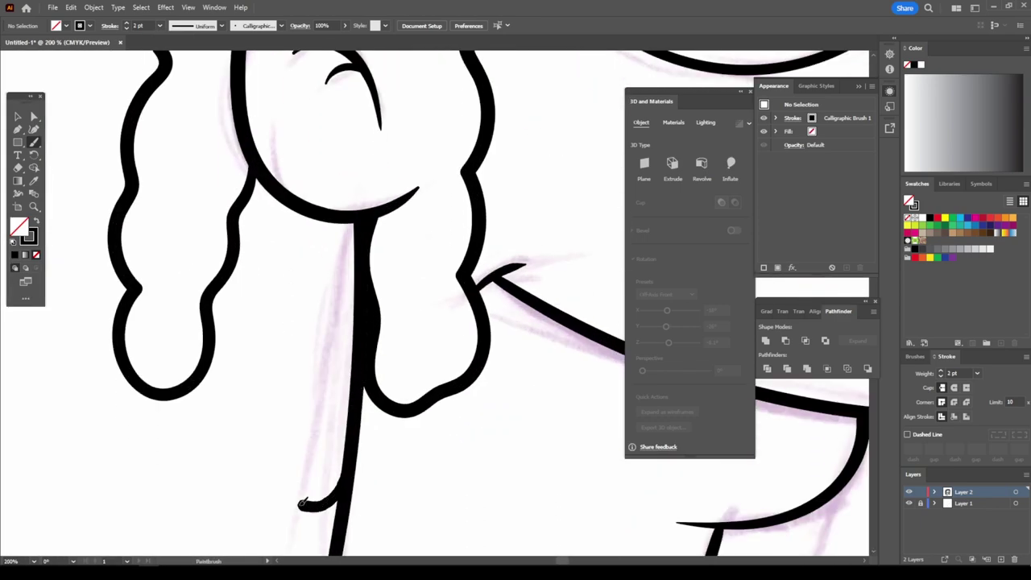
pyautogui.moveTo(301, 504)
pyautogui.mouseDown()
pyautogui.moveTo(290, 298)
pyautogui.moveTo(260, 165)
pyautogui.mouseUp()
pyautogui.hotkey('ctrl', '-')
pyautogui.hotkey('ctrl', '-')
# Draw a 2 pt brush line through the ear from its base to the top.
pyautogui.hotkey('ctrl', '-')
pyautogui.hotkey('ctrl', '-')
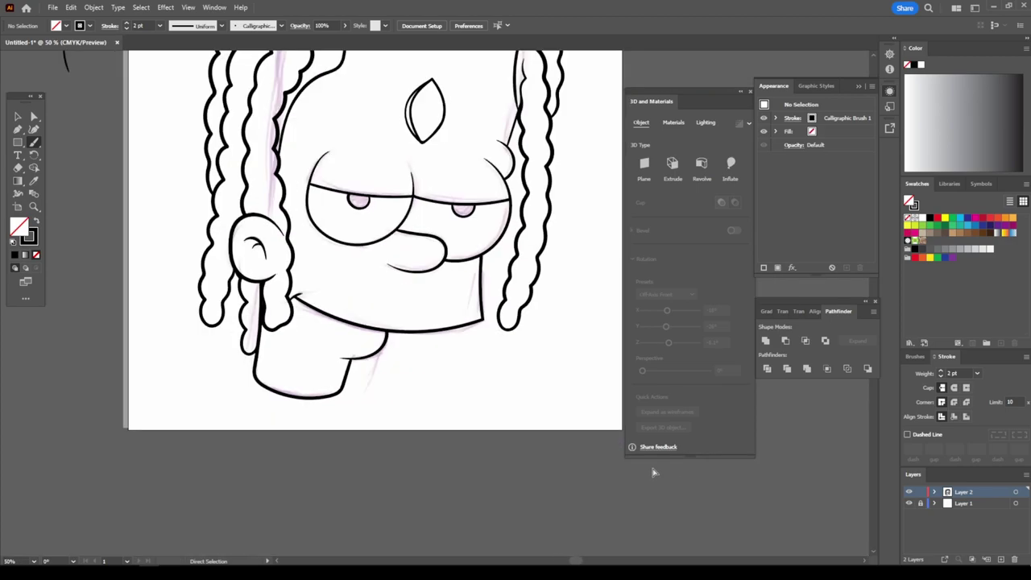
pyautogui.hotkey('ctrl', '+')
pyautogui.hotkey('ctrl', '+')
pyautogui.moveTo(501, 108)
pyautogui.mouseDown()
pyautogui.moveTo(453, 371)
pyautogui.moveTo(414, 494)
pyautogui.moveTo(373, 476)
pyautogui.mouseUp()
pyautogui.hotkey('ctrl', '-')
pyautogui.hotkey('ctrl', '-')
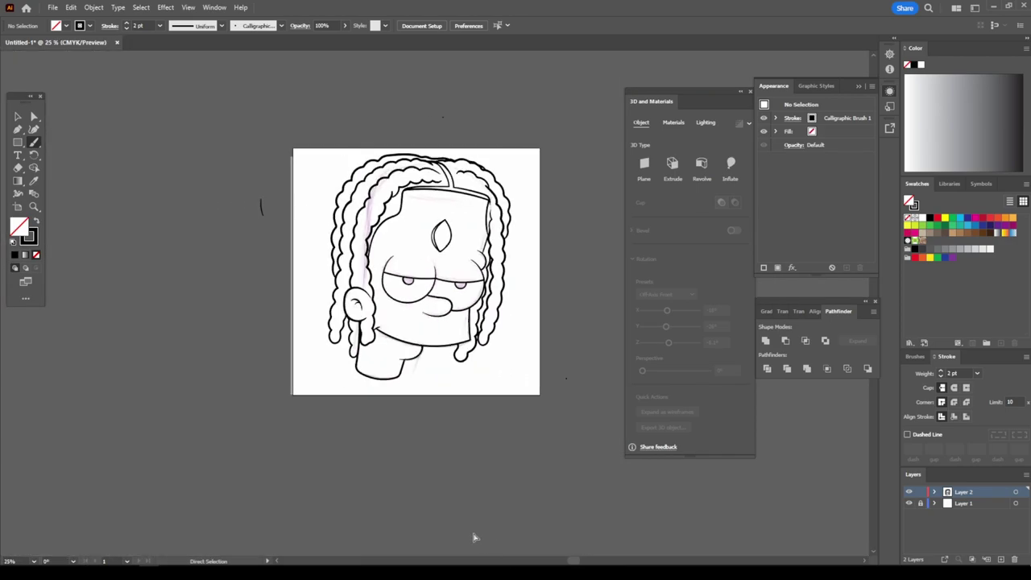
pyautogui.hotkey('ctrl', '+')
pyautogui.hotkey('ctrl', '+')
pyautogui.scroll(-3, 415, 395)
pyautogui.hotkey('ctrl', '-')
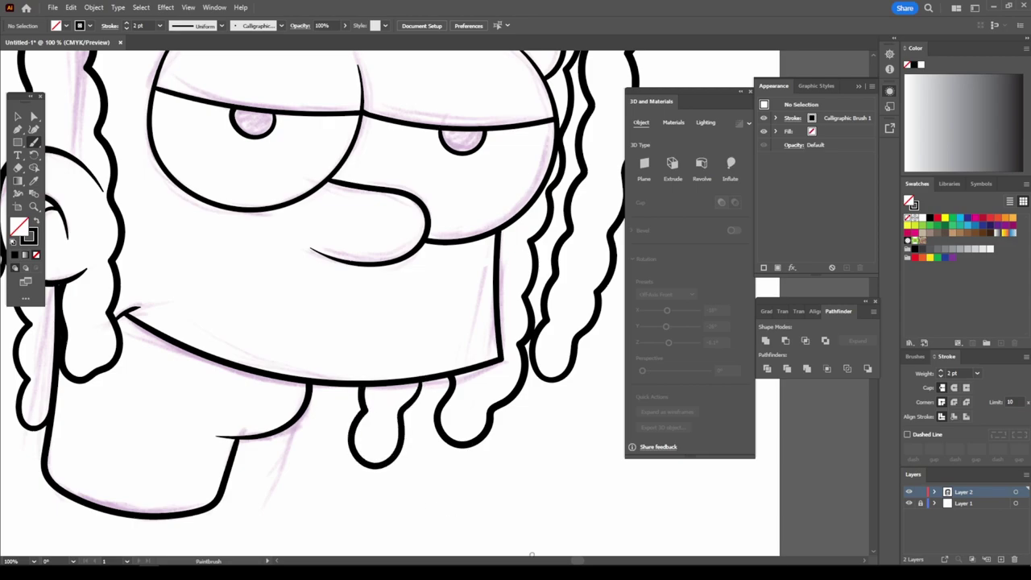
pyautogui.hotkey('ctrl', '-')
pyautogui.hotkey('ctrl', '-')
pyautogui.hotkey('ctrl', '-')
pyautogui.hotkey('ctrl', '+')
pyautogui.hotkey('ctrl', '+')
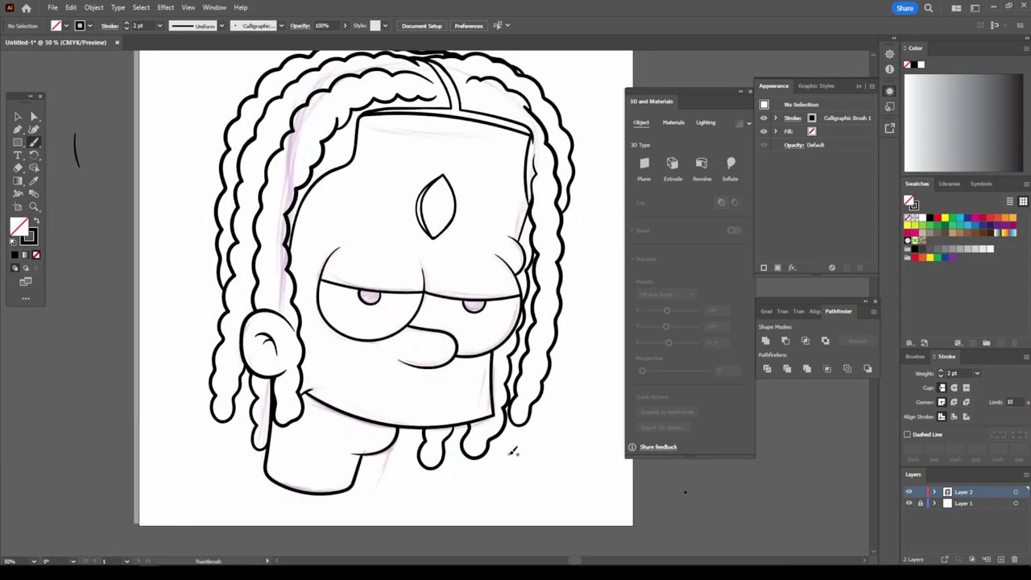
pyautogui.hotkey('ctrl', '+')
pyautogui.hotkey('ctrl', '+')
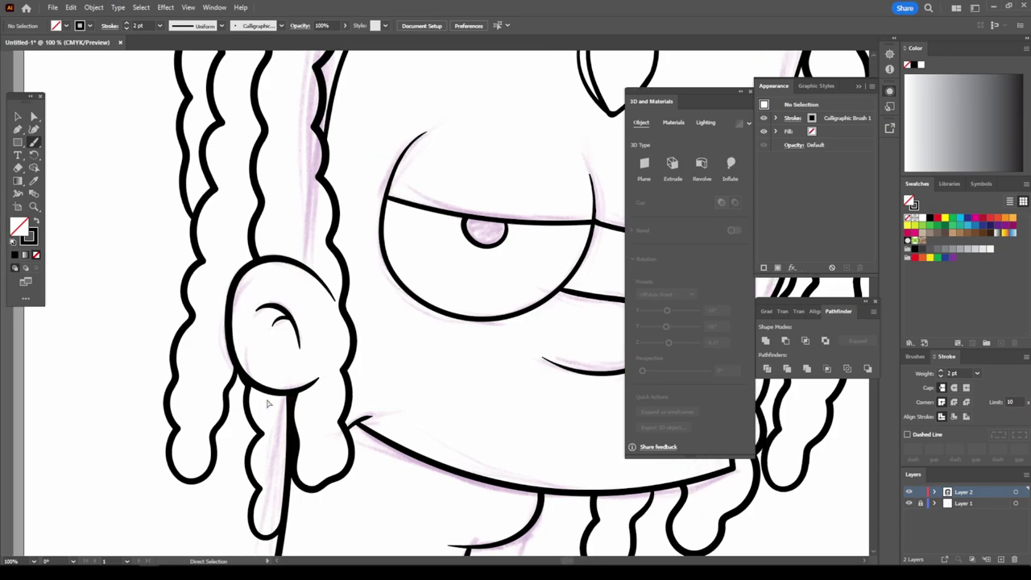
pyautogui.hotkey('ctrl', '+')
pyautogui.moveTo(249, 412); pyautogui.dragTo(186, 235)
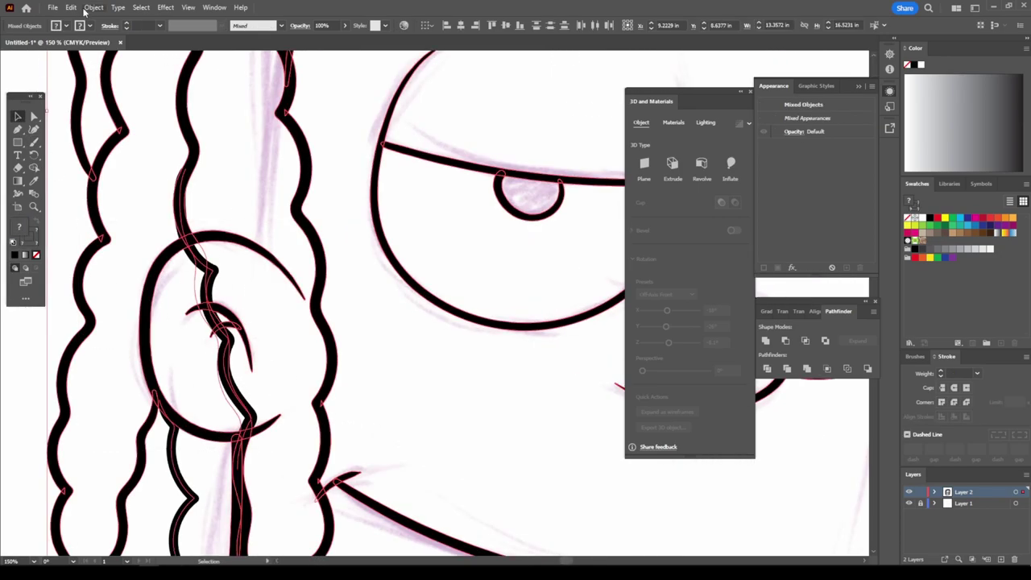
# Split all the artwork with Pathfinder Divide and delete the stray arc above the ear.
pyautogui.hotkey('ctrl', 'a')
pyautogui.click(769, 369)
pyautogui.press('a')
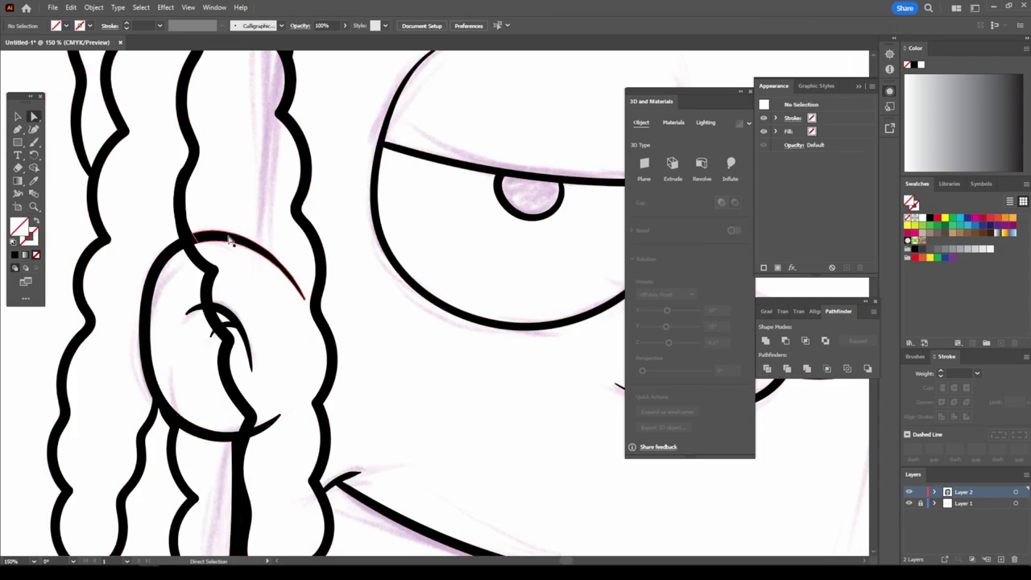
pyautogui.click(199, 236)
pyautogui.press('Delete')
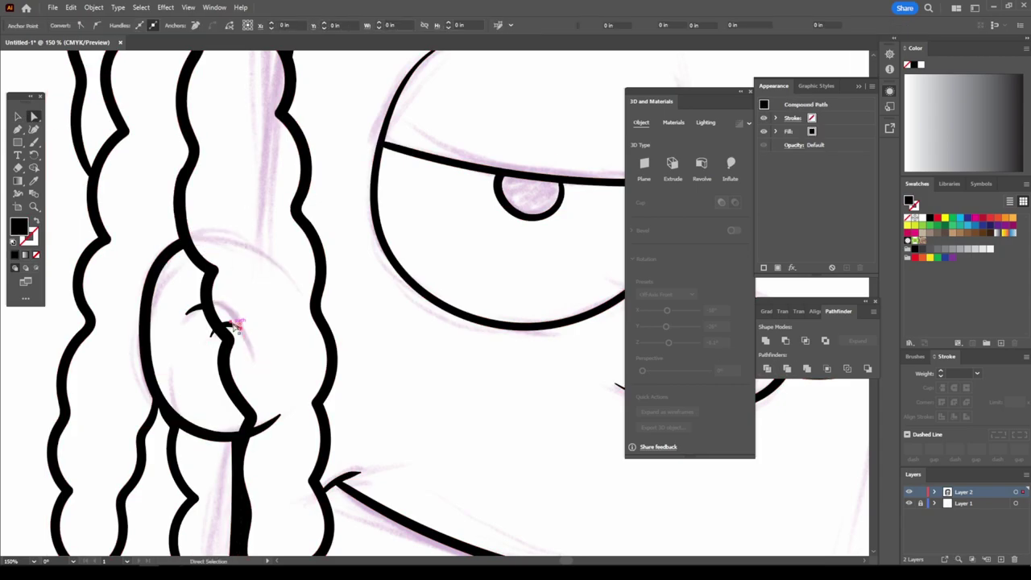
# Fill the right pupil solid black with the Pencil tool.
pyautogui.hotkey('ctrl', '-')
pyautogui.hotkey('ctrl', '-')
pyautogui.hotkey('ctrl', '-')
pyautogui.hotkey('ctrl', '-')
pyautogui.scroll(1, 490, 426)
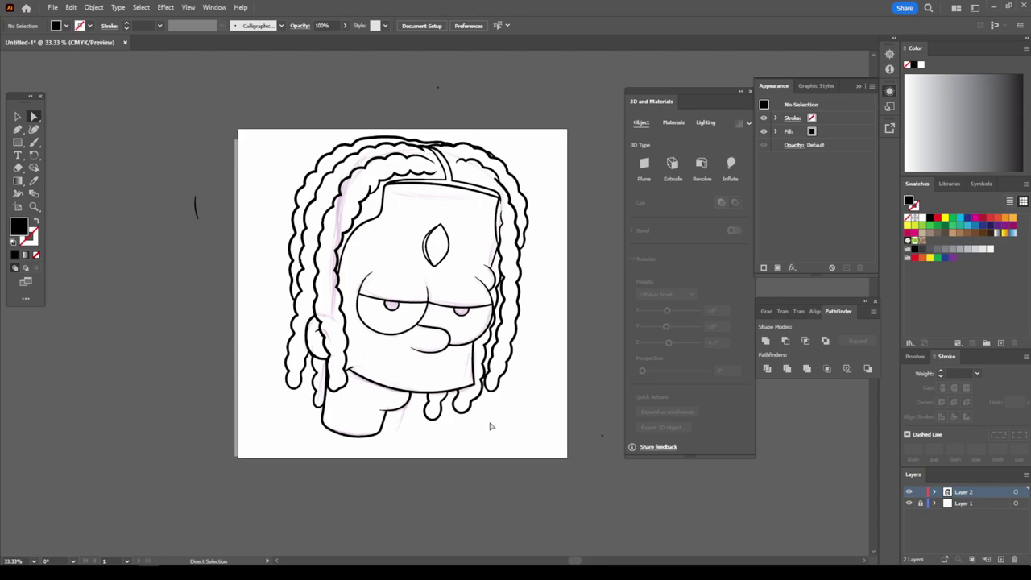
pyautogui.scroll(1, 539, 332)
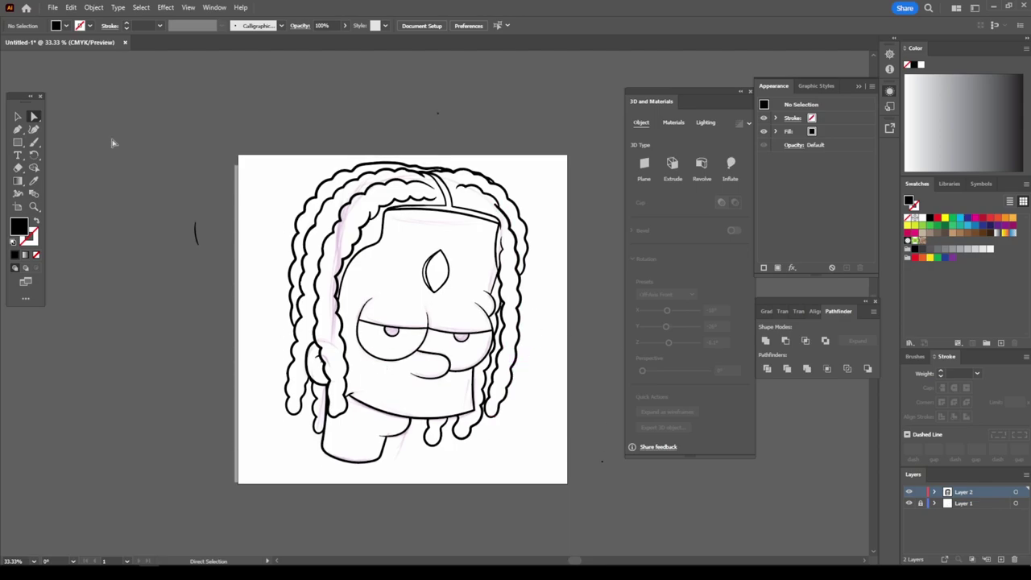
pyautogui.moveTo(34, 142); pyautogui.dragTo(89, 153)
pyautogui.hotkey('ctrl', '+')
pyautogui.hotkey('ctrl', '+')
pyautogui.hotkey('ctrl', '+')
pyautogui.hotkey('ctrl', '+')
pyautogui.hotkey('ctrl', '+')
pyautogui.hotkey('ctrl', '+')
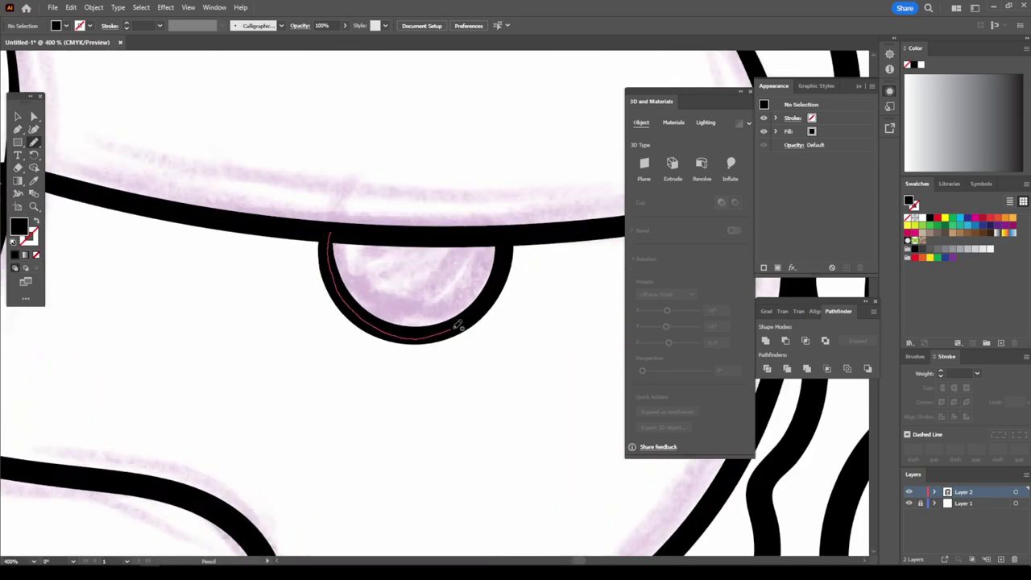
pyautogui.moveTo(457, 324); pyautogui.dragTo(495, 242)
pyautogui.hotkey('ctrl', '-')
pyautogui.hotkey('ctrl', '-')
pyautogui.hotkey('ctrl', '-')
# Fill the left pupil solid black, then select the whole drawing.
pyautogui.hotkey('ctrl', '+')
pyautogui.hotkey('ctrl', '+')
pyautogui.hotkey('ctrl', '+')
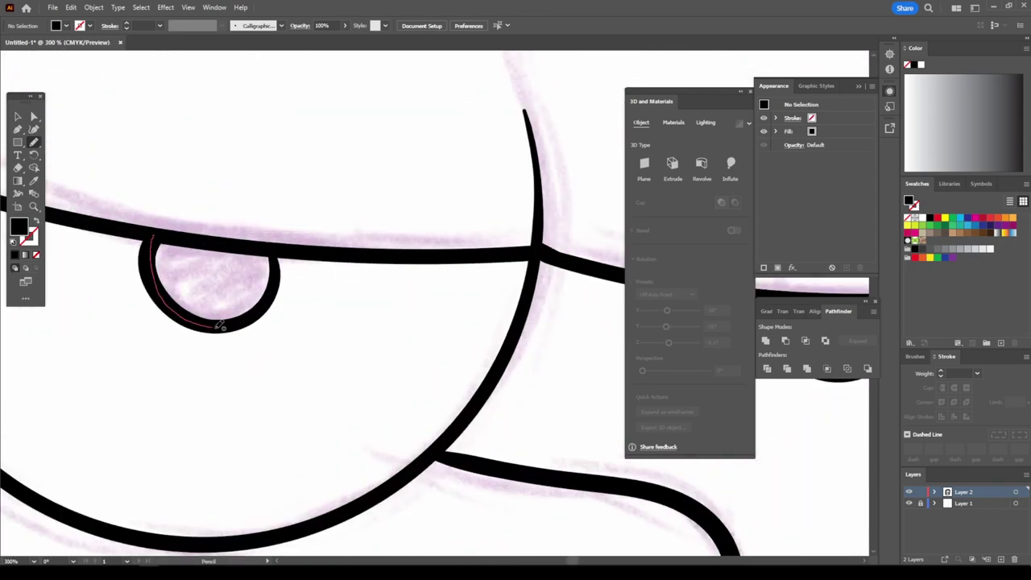
pyautogui.moveTo(222, 327)
pyautogui.mouseDown()
pyautogui.moveTo(184, 231)
pyautogui.moveTo(241, 330)
pyautogui.mouseUp()
pyautogui.hotkey('ctrl', '+')
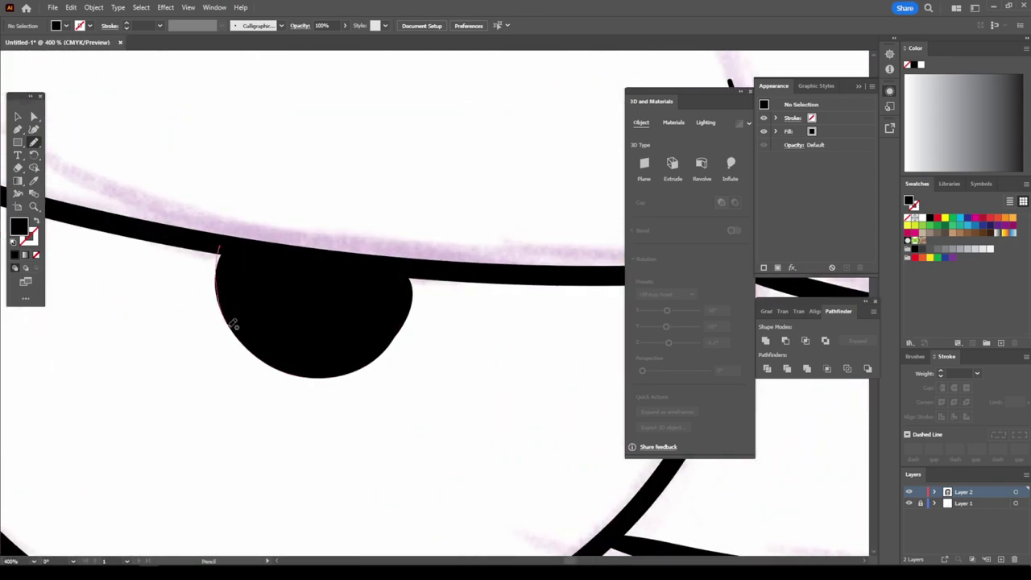
pyautogui.moveTo(415, 321); pyautogui.dragTo(412, 290)
pyautogui.hotkey('ctrl', '-')
pyautogui.hotkey('ctrl', '-')
pyautogui.hotkey('ctrl', '-')
pyautogui.hotkey('ctrl', '-')
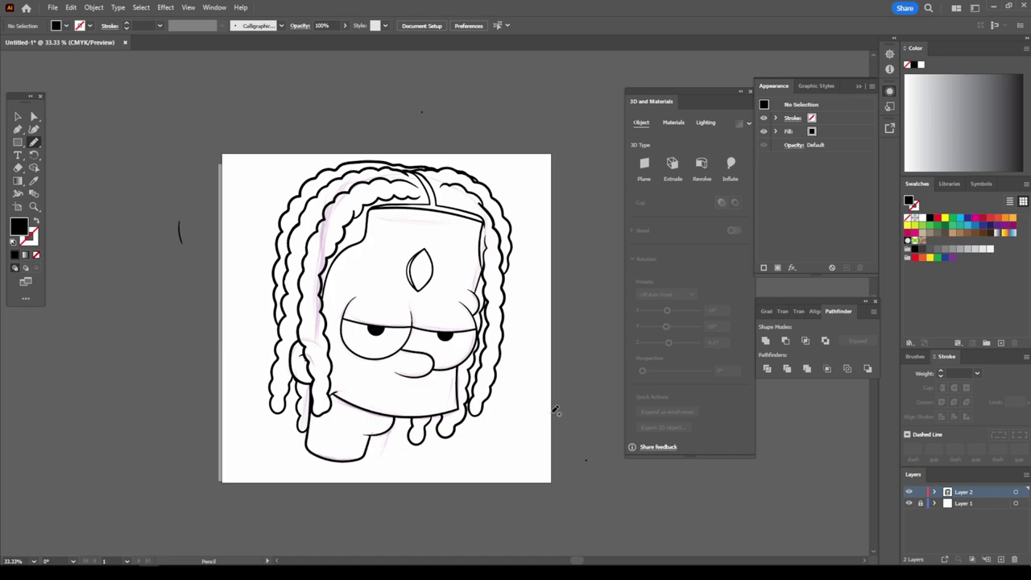
pyautogui.hotkey('ctrl', '-')
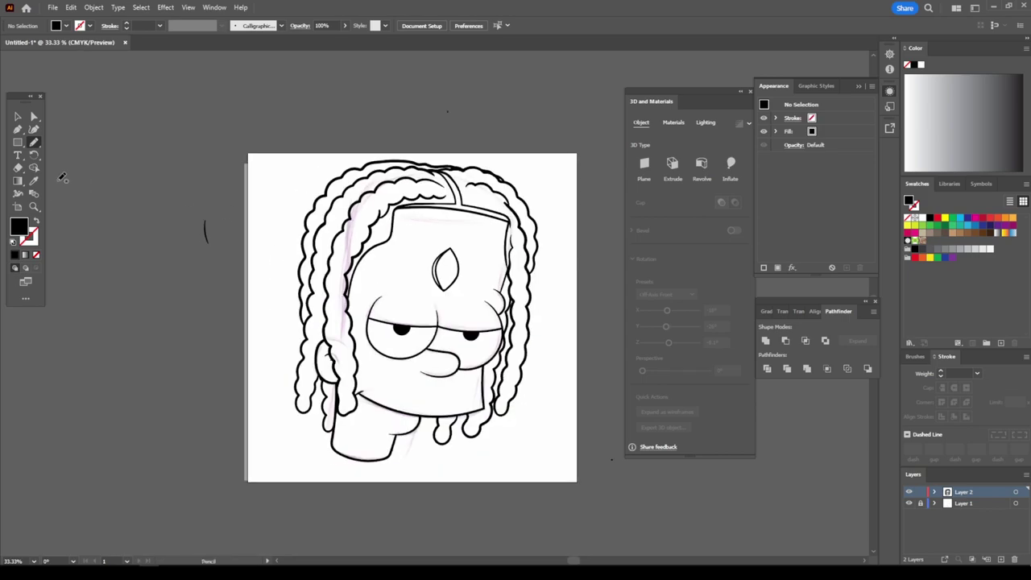
pyautogui.click(17, 117)
pyautogui.moveTo(275, 157); pyautogui.dragTo(526, 434)
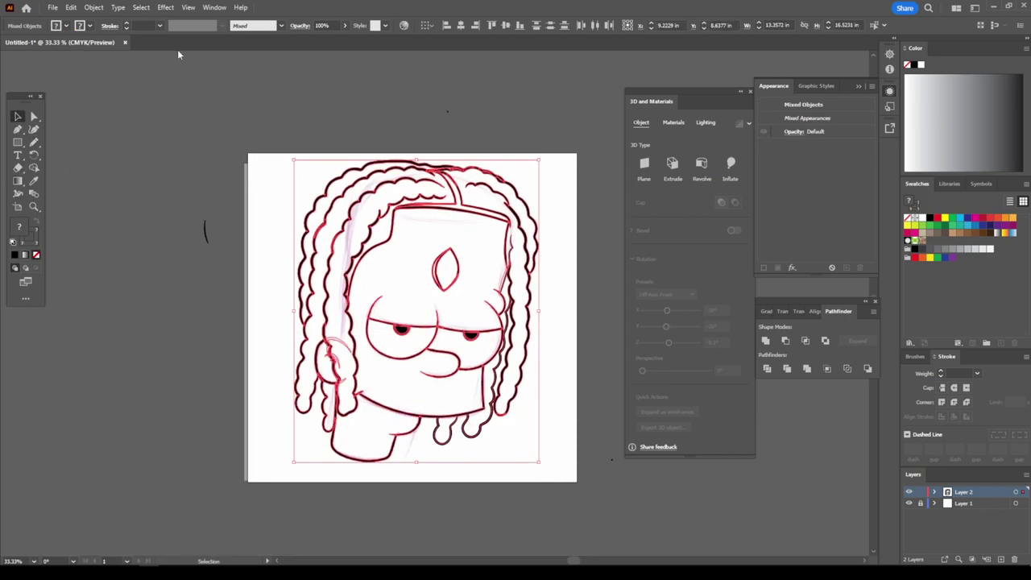
# Merge the line art into one group with Pathfinder Merge and deselect it.
pyautogui.click(93, 8)
pyautogui.click(121, 157)
pyautogui.click(808, 368)
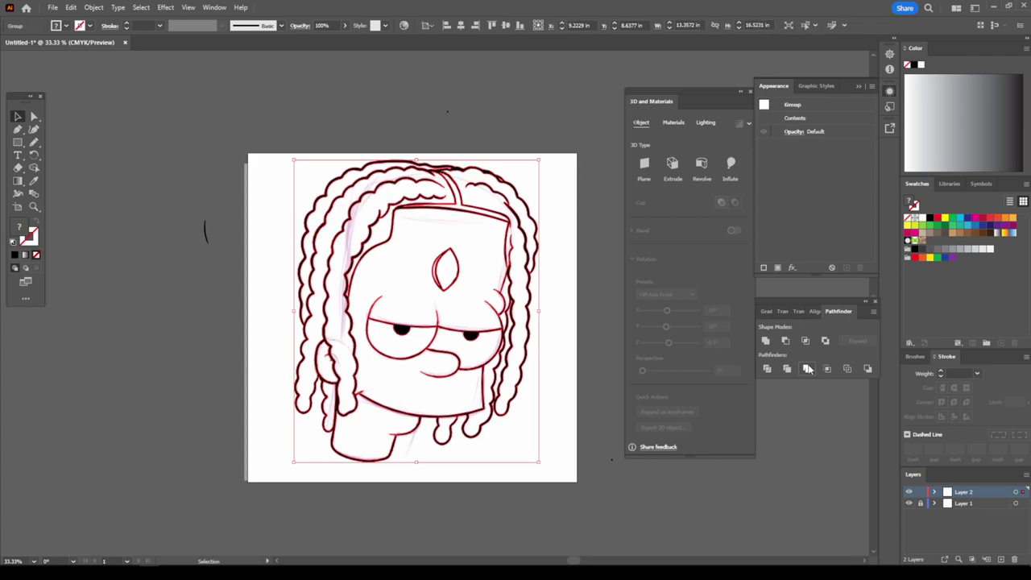
pyautogui.click(597, 543)
pyautogui.hotkey('ctrl', '+')
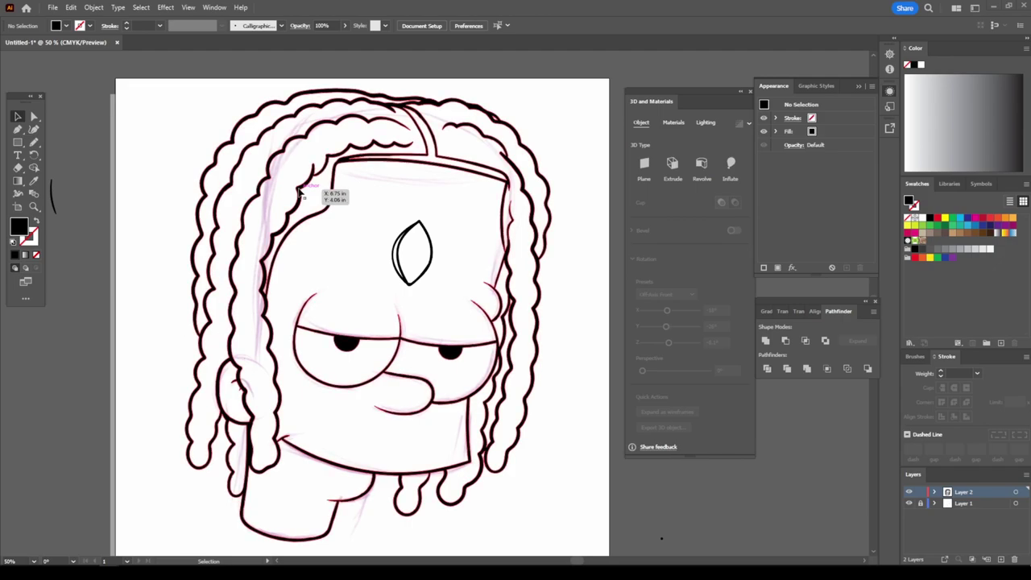
# Draw a black teardrop tattoo near the jaw and a small tattoo beside it.
pyautogui.click(34, 143)
pyautogui.hotkey('ctrl', '+')
pyautogui.hotkey('ctrl', '+')
pyautogui.hotkey('ctrl', '+')
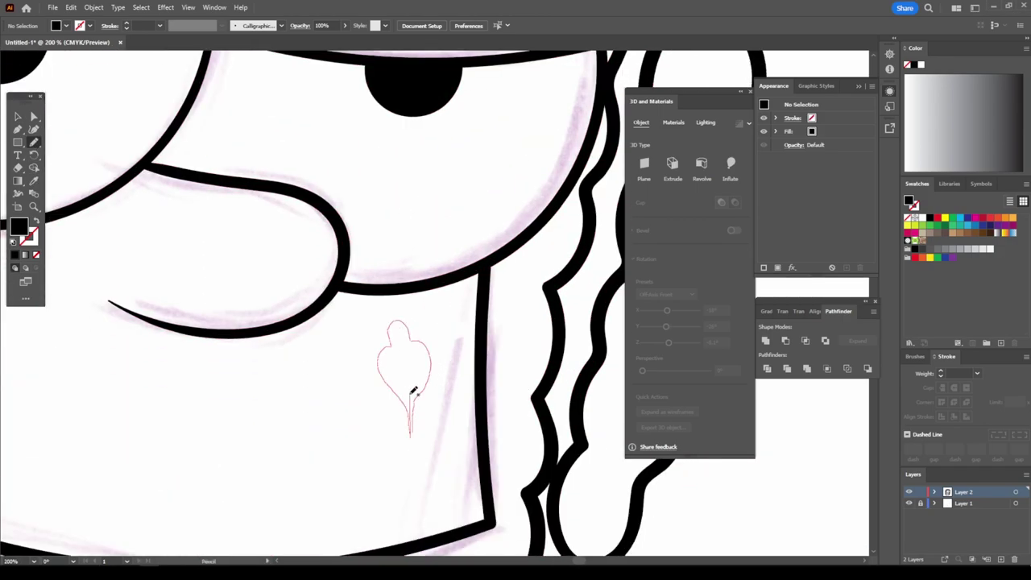
pyautogui.moveTo(414, 344); pyautogui.dragTo(402, 360)
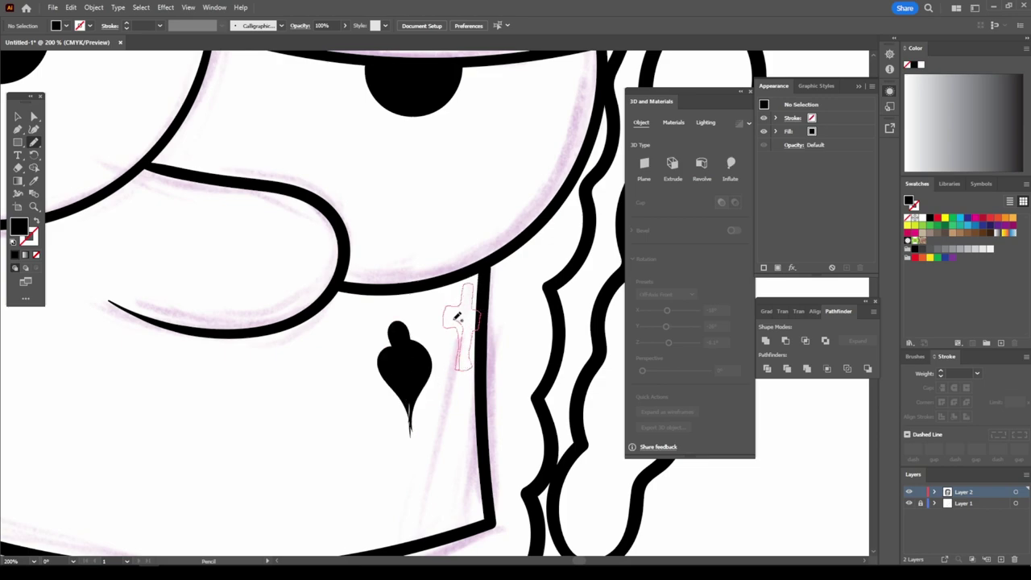
pyautogui.moveTo(472, 310); pyautogui.dragTo(465, 410)
pyautogui.hotkey('ctrl', '-')
pyautogui.hotkey('ctrl', '-')
pyautogui.hotkey('ctrl', '-')
pyautogui.hotkey('ctrl', '-')
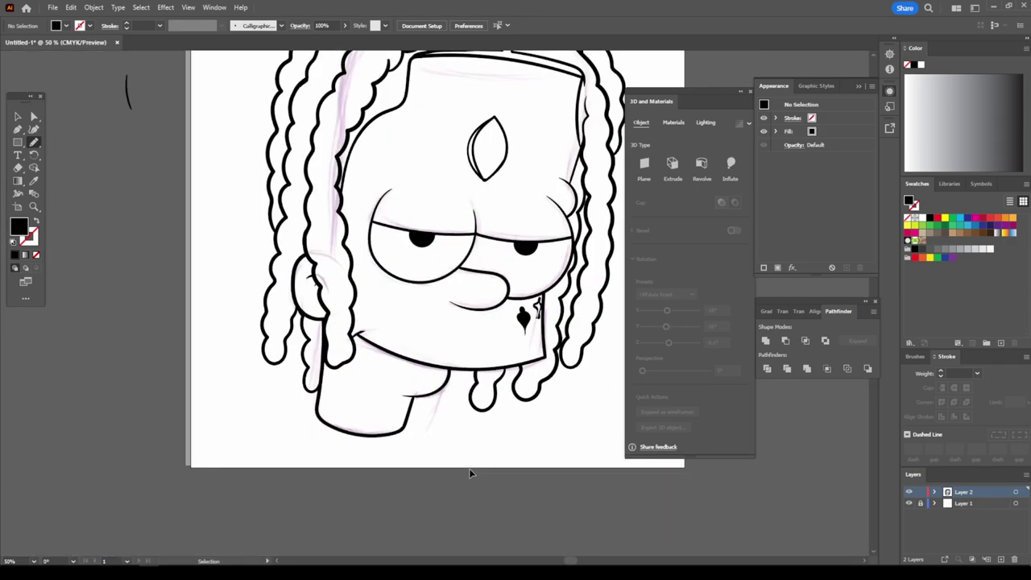
# Draw a black tattoo shape below the eye, redoing the misshapen first attempt.
pyautogui.hotkey('ctrl', '+')
pyautogui.hotkey('ctrl', '+')
pyautogui.hotkey('ctrl', '+')
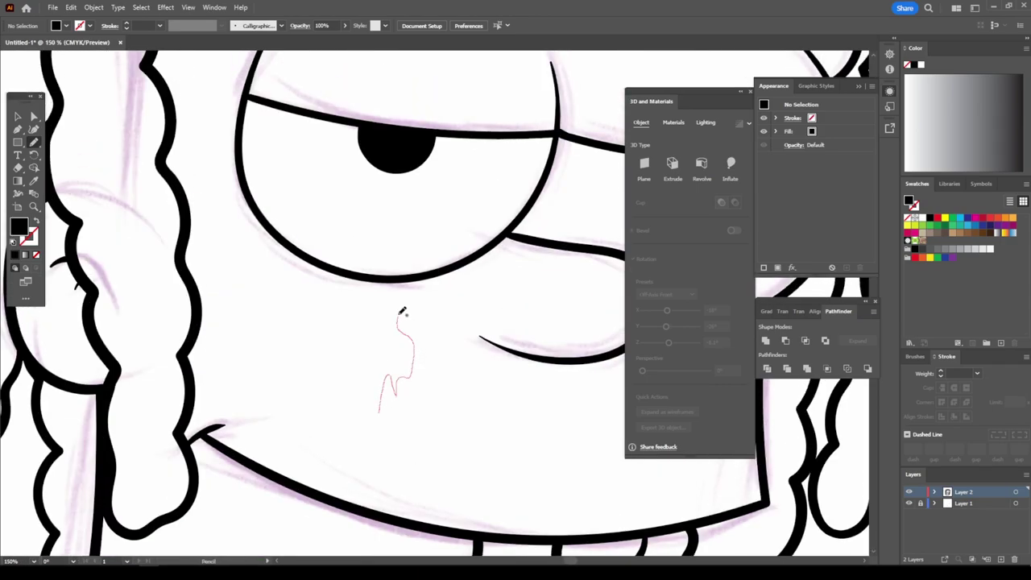
pyautogui.moveTo(370, 404); pyautogui.dragTo(372, 406)
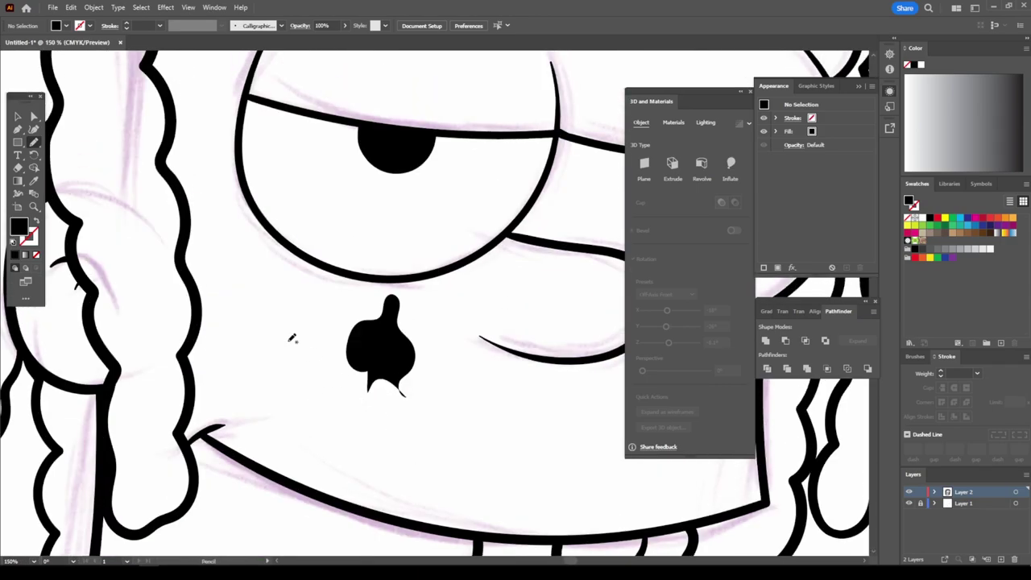
pyautogui.hotkey('ctrl', 'z')
pyautogui.press('Return')
pyautogui.press('Escape')
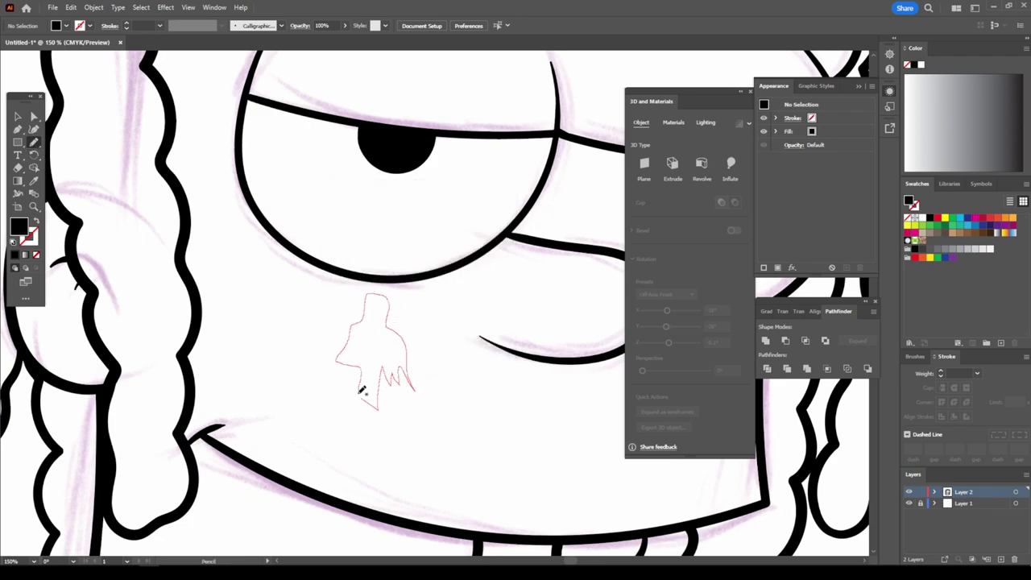
pyautogui.moveTo(362, 390); pyautogui.dragTo(364, 392)
pyautogui.moveTo(414, 336); pyautogui.dragTo(415, 339)
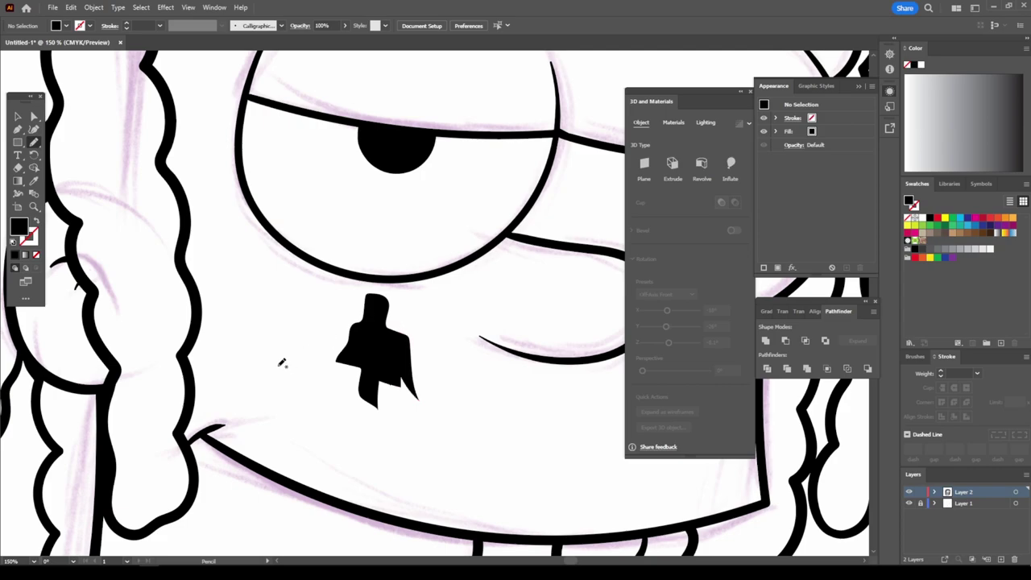
# Add black tattoo marks on the left cheek.
pyautogui.scroll(2, 277, 356)
pyautogui.moveTo(223, 316); pyautogui.dragTo(262, 307)
pyautogui.moveTo(203, 263); pyautogui.dragTo(205, 266)
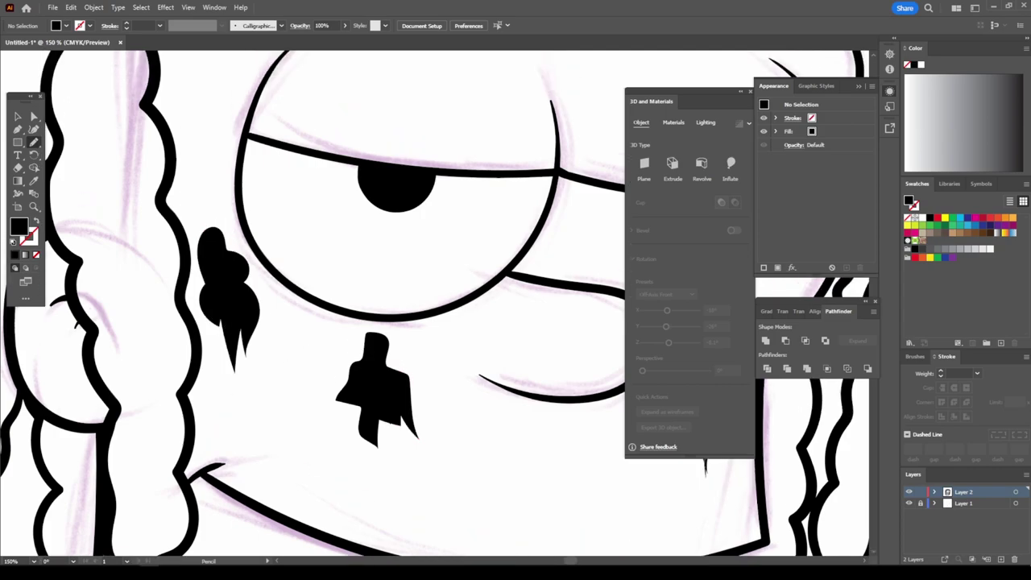
pyautogui.scroll(-5, 513, 512)
pyautogui.scroll(3, 508, 508)
pyautogui.scroll(3, 245, 340)
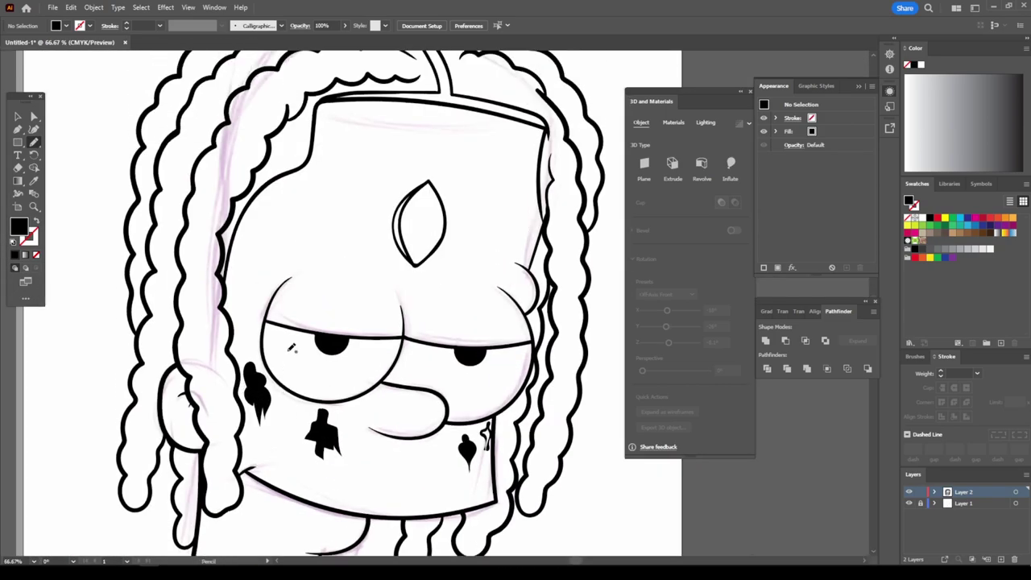
pyautogui.hotkey('ctrl', '-')
pyautogui.scroll(3, 359, 358)
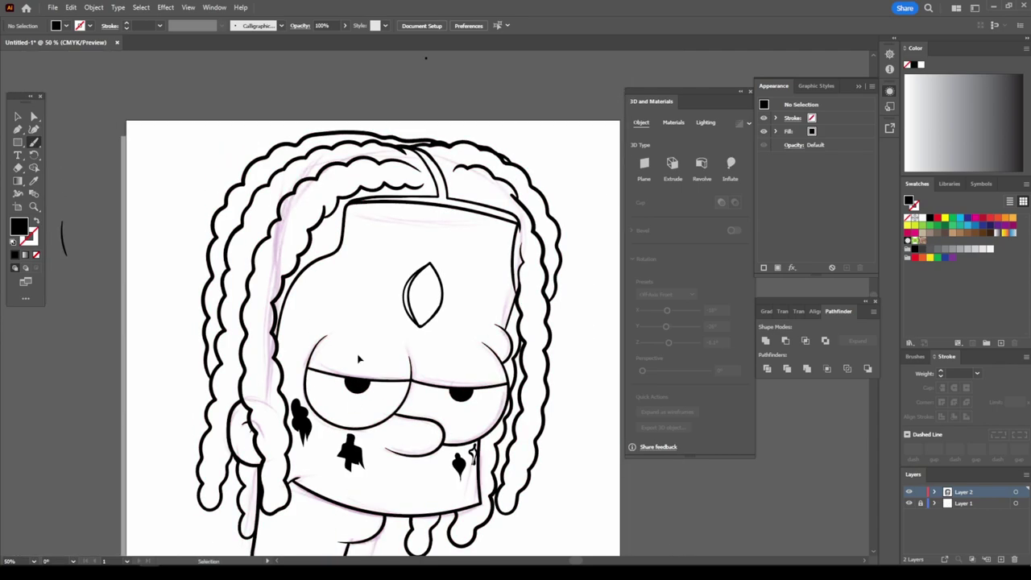
pyautogui.hotkey('ctrl', '+')
pyautogui.hotkey('shift', 'x')
# Scribble black script writing across the forehead to its right edge.
pyautogui.moveTo(271, 289)
pyautogui.mouseDown()
pyautogui.moveTo(267, 305)
pyautogui.moveTo(299, 278)
pyautogui.moveTo(395, 241)
pyautogui.moveTo(450, 259)
pyautogui.moveTo(455, 282)
pyautogui.moveTo(495, 304)
pyautogui.mouseUp()
pyautogui.hotkey('ctrl', '-')
pyautogui.hotkey('ctrl', '-')
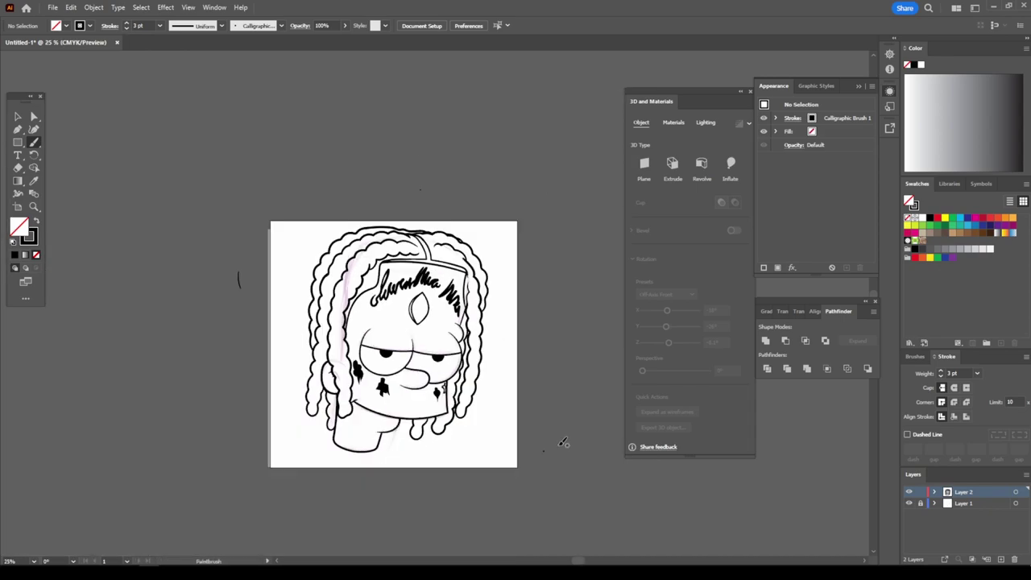
pyautogui.hotkey('ctrl', '0')
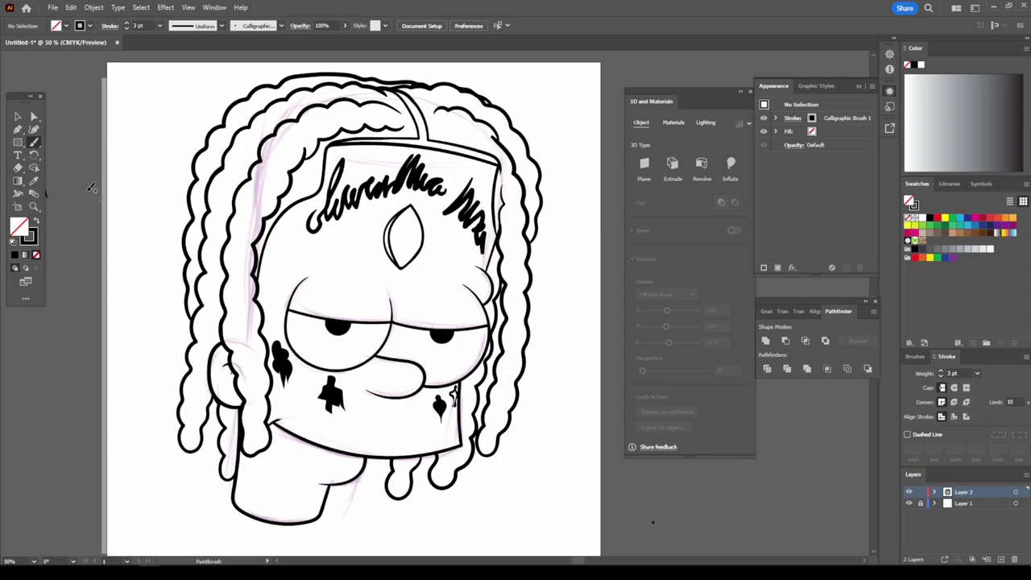
pyautogui.hotkey('ctrl', '+')
pyautogui.hotkey('ctrl', '+')
pyautogui.hotkey('shift', 'x')
pyautogui.hotkey('ctrl', '+')
pyautogui.hotkey('ctrl', '+')
pyautogui.hotkey('ctrl', '+')
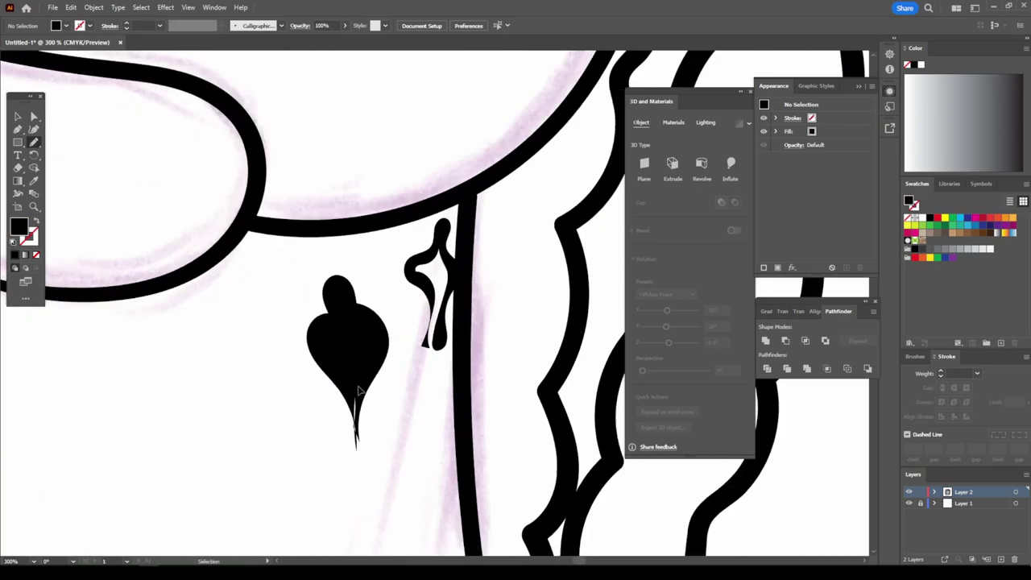
pyautogui.hotkey('ctrl', '+')
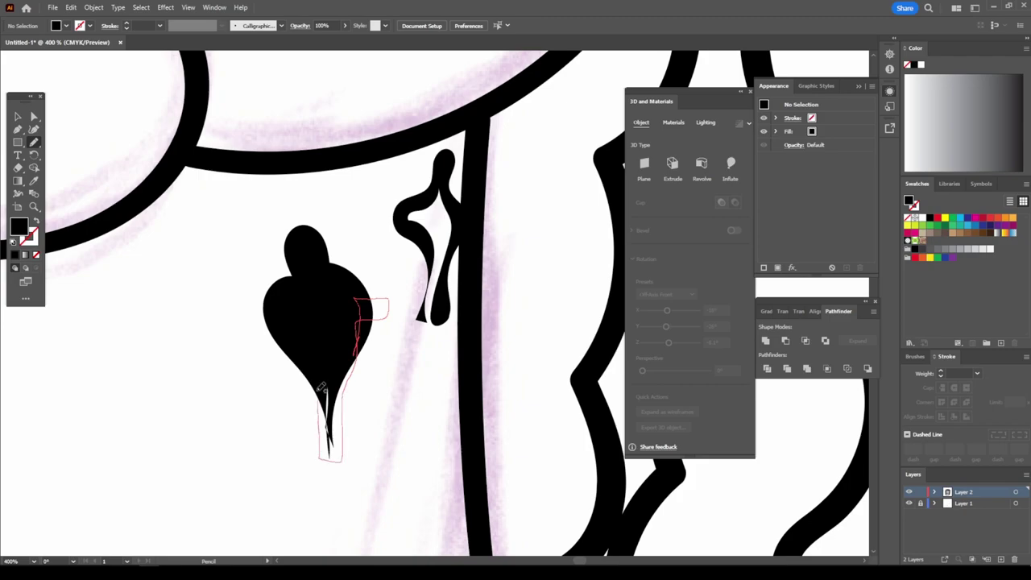
# Finish the two black ink markings on the cheeks.
pyautogui.moveTo(321, 388); pyautogui.dragTo(323, 391)
pyautogui.moveTo(456, 219); pyautogui.dragTo(451, 229)
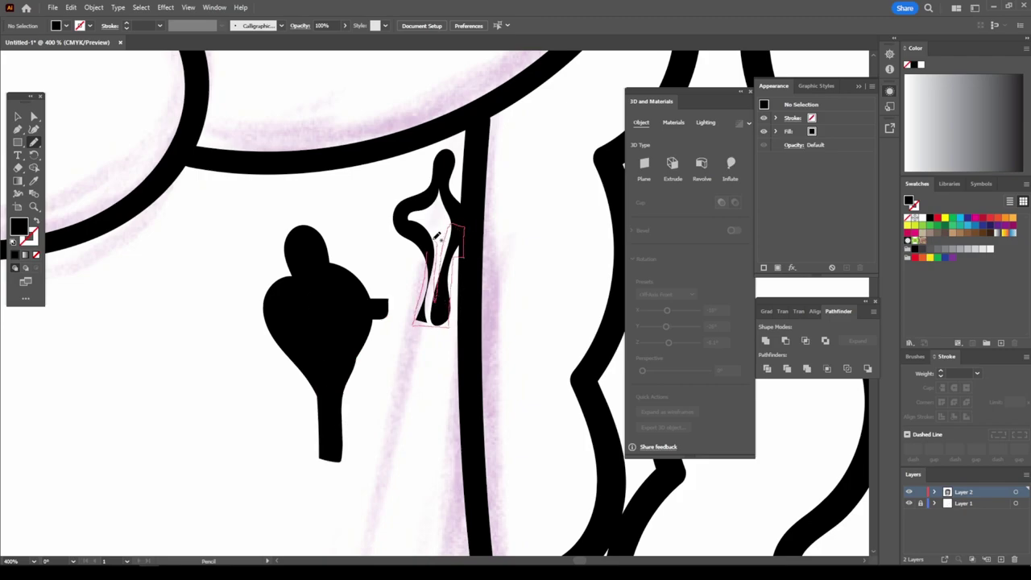
pyautogui.hotkey('ctrl', '-')
pyautogui.hotkey('ctrl', '-')
pyautogui.hotkey('ctrl', '-')
pyautogui.hotkey('ctrl', '-')
pyautogui.hotkey('ctrl', '-')
pyautogui.hotkey('ctrl', '+')
pyautogui.hotkey('ctrl', '+')
pyautogui.hotkey('ctrl', '+')
pyautogui.hotkey('ctrl', '-')
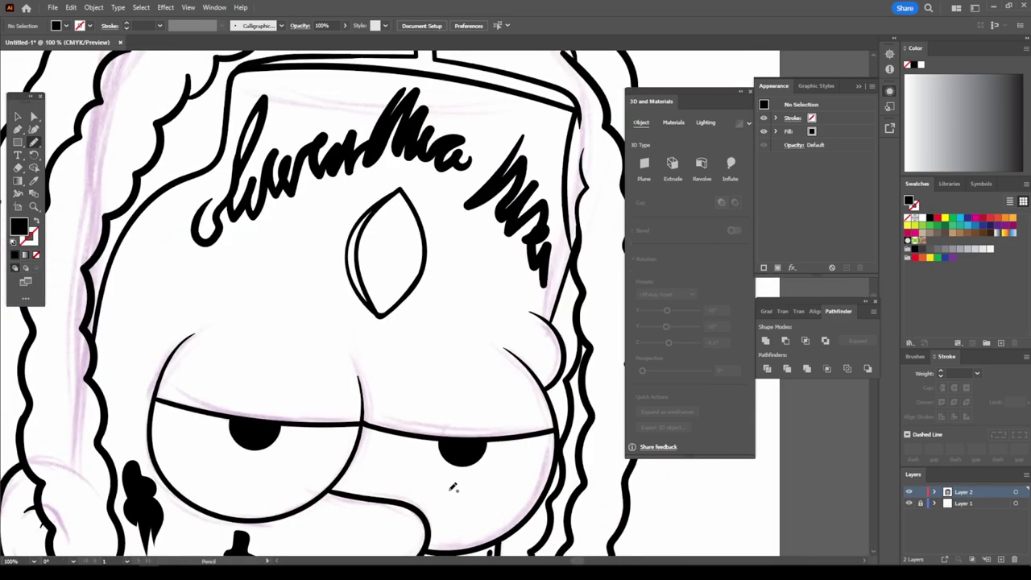
# Draw a thick black left eyebrow with the Pencil tool.
pyautogui.moveTo(200, 302); pyautogui.dragTo(311, 293)
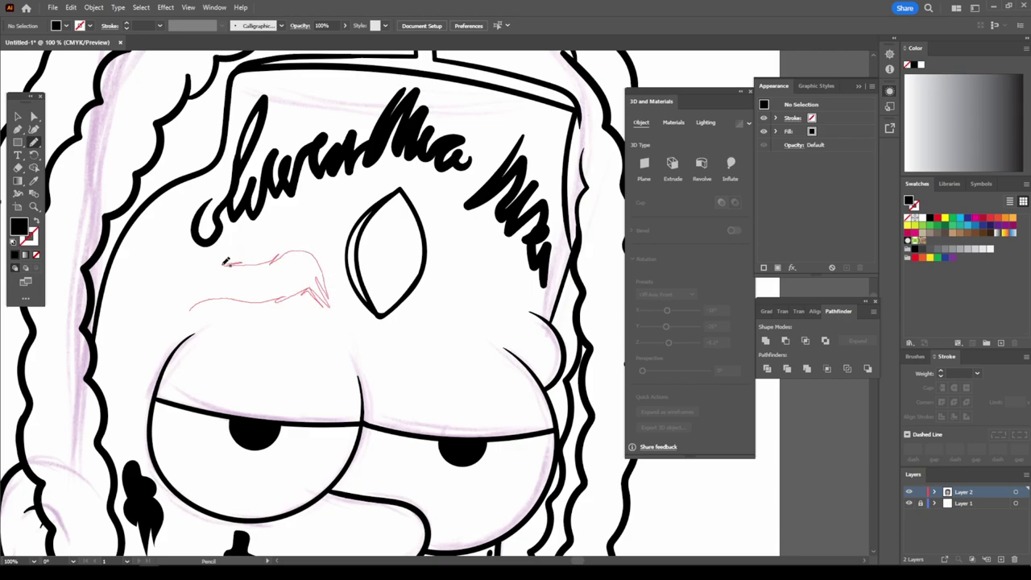
pyautogui.moveTo(181, 317); pyautogui.dragTo(174, 315)
pyautogui.hotkey('ctrl', '-')
pyautogui.hotkey('ctrl', '-')
pyautogui.hotkey('ctrl', '-')
pyautogui.hotkey('ctrl', '+')
pyautogui.hotkey('ctrl', '+')
pyautogui.hotkey('ctrl', '+')
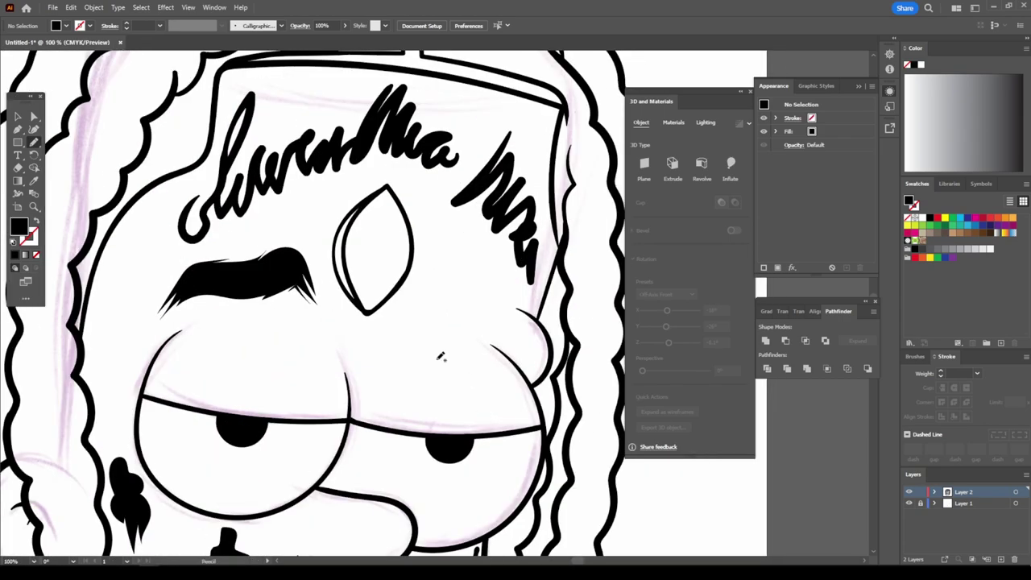
# Duplicate the eyebrow to the right brow, reflect it, and rotate it into place.
pyautogui.click(18, 117)
pyautogui.moveTo(242, 274); pyautogui.dragTo(448, 316)
pyautogui.rightClick(430, 314)
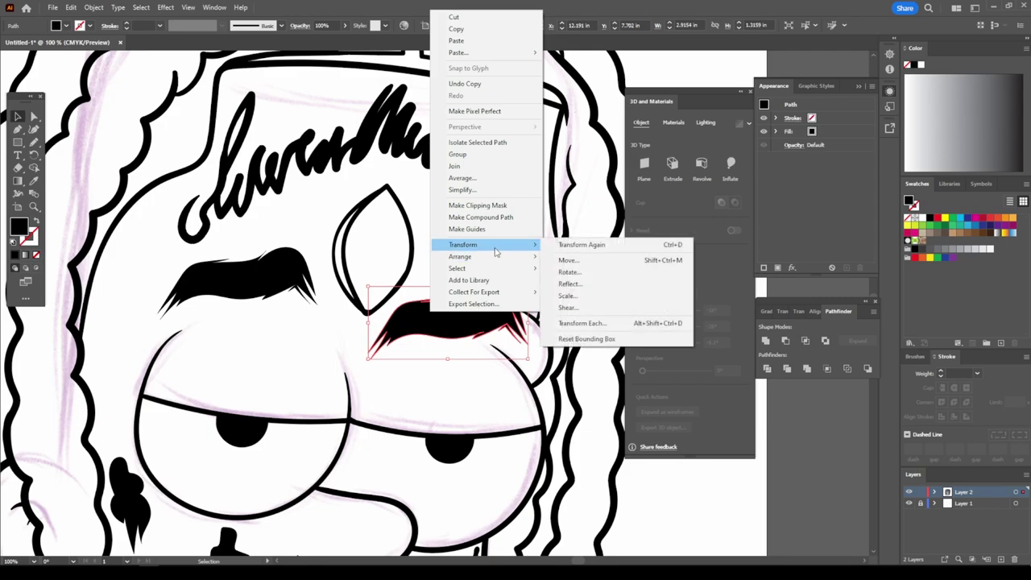
pyautogui.click(575, 286)
pyautogui.click(523, 352)
pyautogui.moveTo(525, 286); pyautogui.dragTo(529, 299)
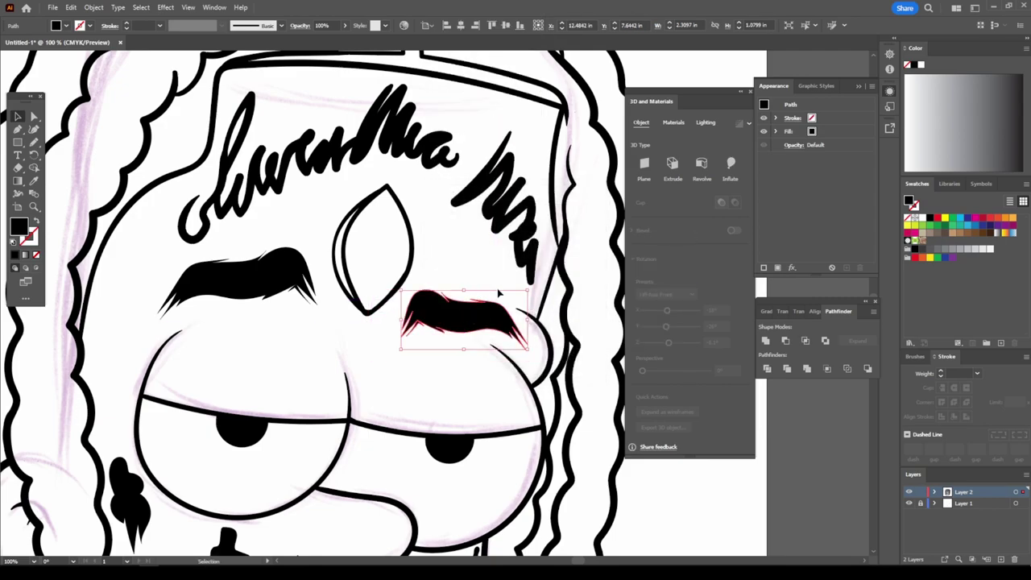
pyautogui.click(392, 410)
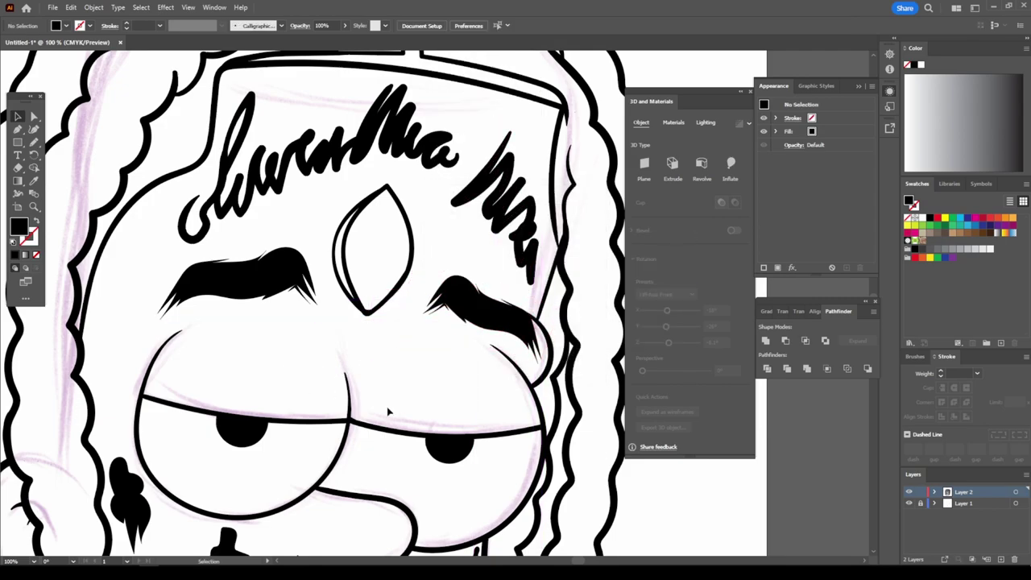
pyautogui.hotkey('ctrl', '-')
pyautogui.hotkey('ctrl', '-')
pyautogui.hotkey('ctrl', '-')
pyautogui.hotkey('ctrl', '+')
pyautogui.hotkey('shift', 'x')
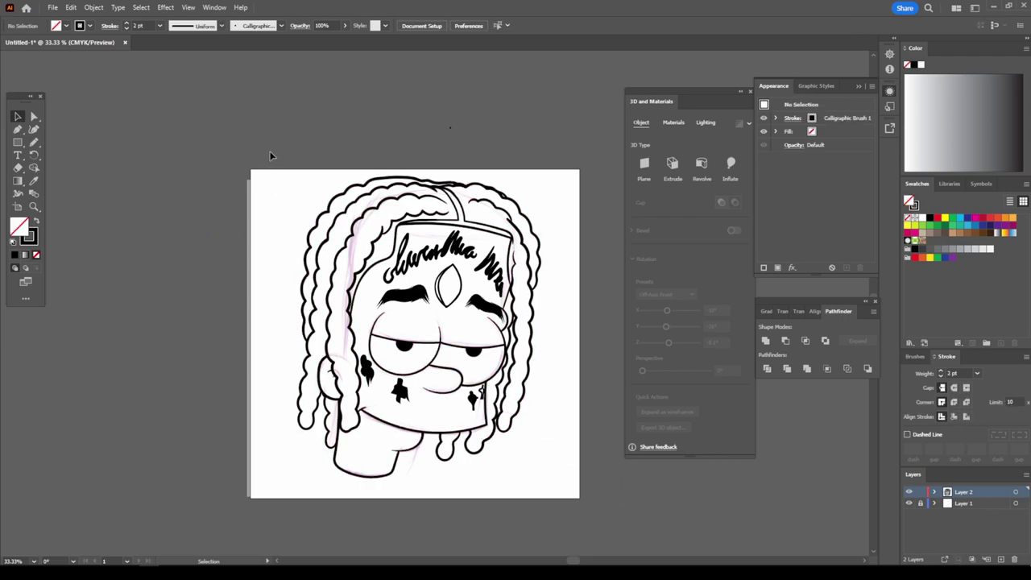
# Select the entire drawing and combine it into one group with Pathfinder.
pyautogui.moveTo(270, 155); pyautogui.dragTo(544, 475)
pyautogui.click(94, 8)
pyautogui.click(127, 155)
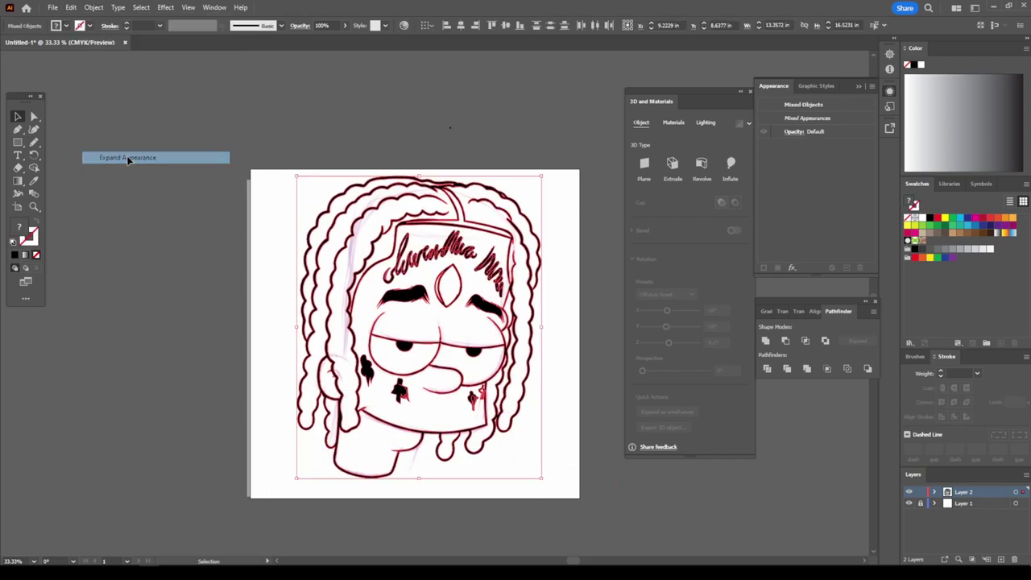
pyautogui.click(807, 369)
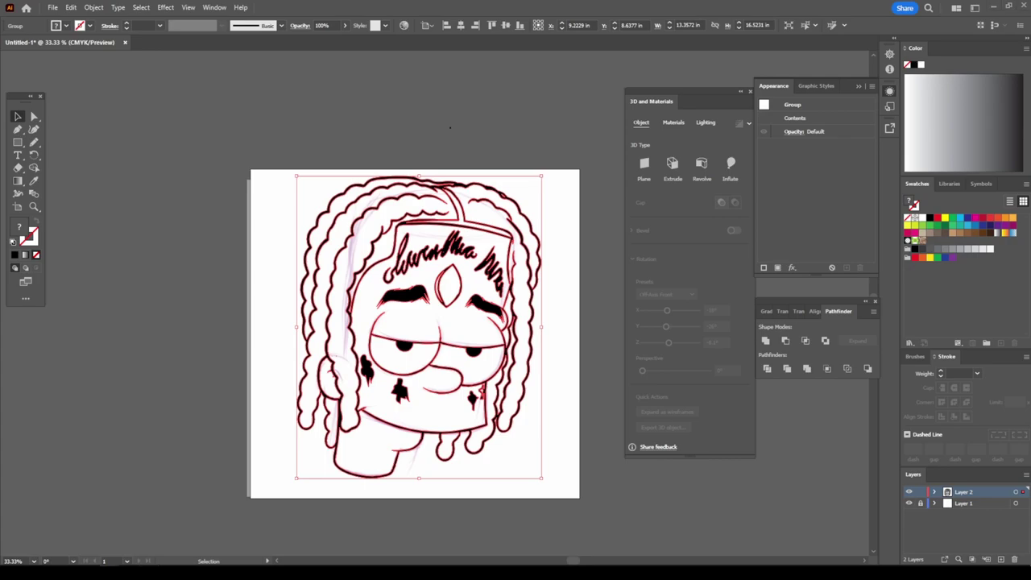
# Load the CHIWORLD SKIN TONES #1 swatch library from the G: drive and pick a reddish-brown fill.
pyautogui.click(909, 342)
pyautogui.click(50, 281)
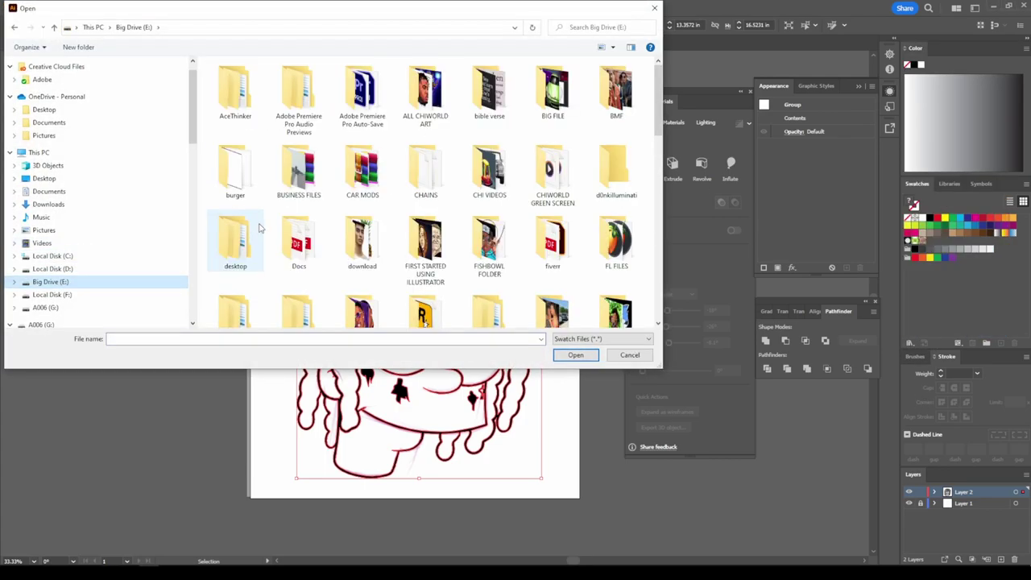
pyautogui.scroll(-5, 259, 228)
pyautogui.scroll(5, 259, 228)
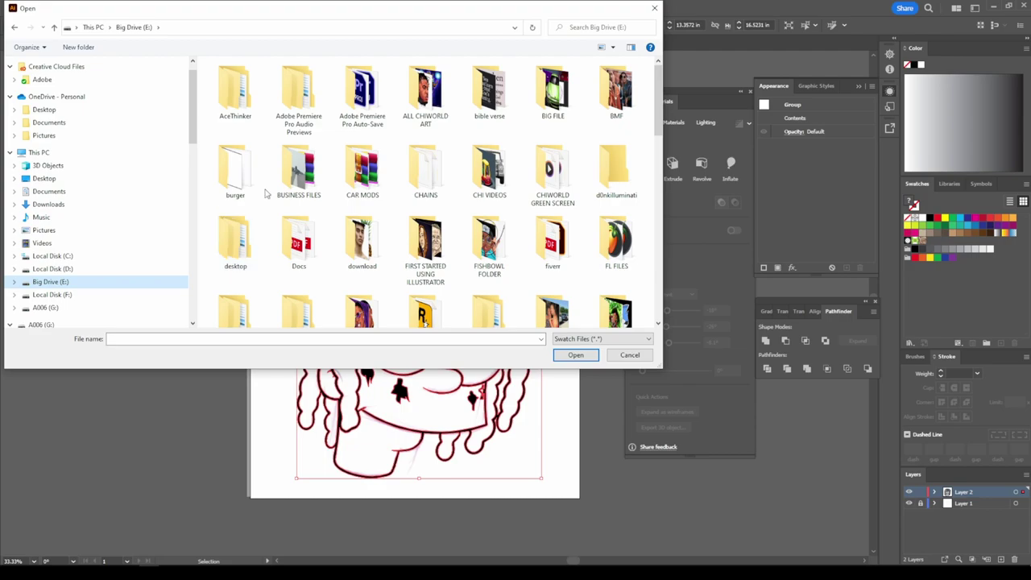
pyautogui.scroll(-10, 427, 193)
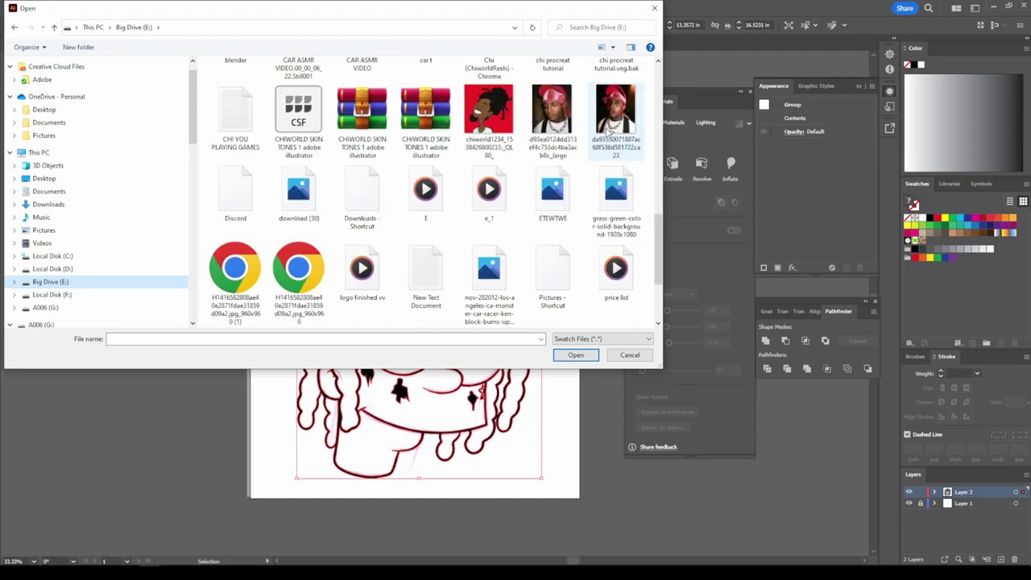
pyautogui.scroll(-5, 427, 193)
pyautogui.click(45, 307)
pyautogui.scroll(-5, 427, 194)
pyautogui.doubleClick(552, 133)
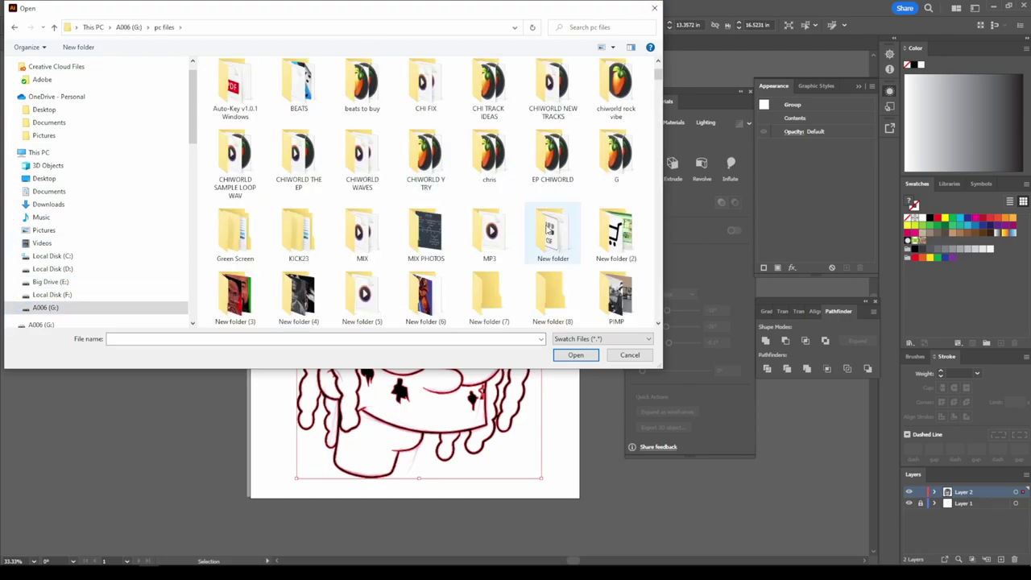
pyautogui.doubleClick(553, 265)
pyautogui.click(276, 92)
pyautogui.click(575, 355)
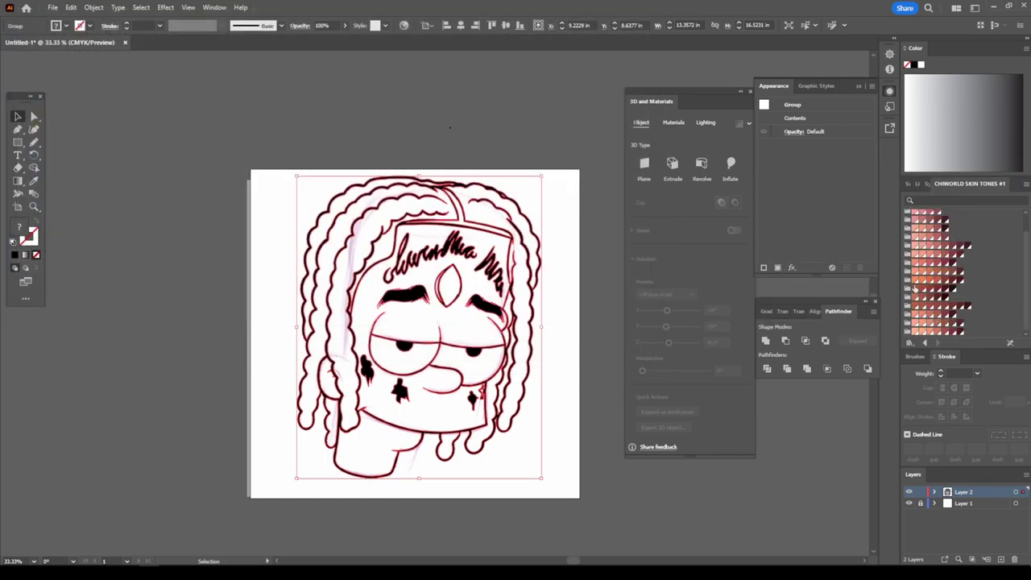
pyautogui.click(927, 298)
# Undo the stray red fill, duplicate Layer 2 as a backup, and lock the copy.
pyautogui.hotkey('ctrl', 'z')
pyautogui.click(613, 250)
pyautogui.moveTo(962, 491); pyautogui.dragTo(1001, 559)
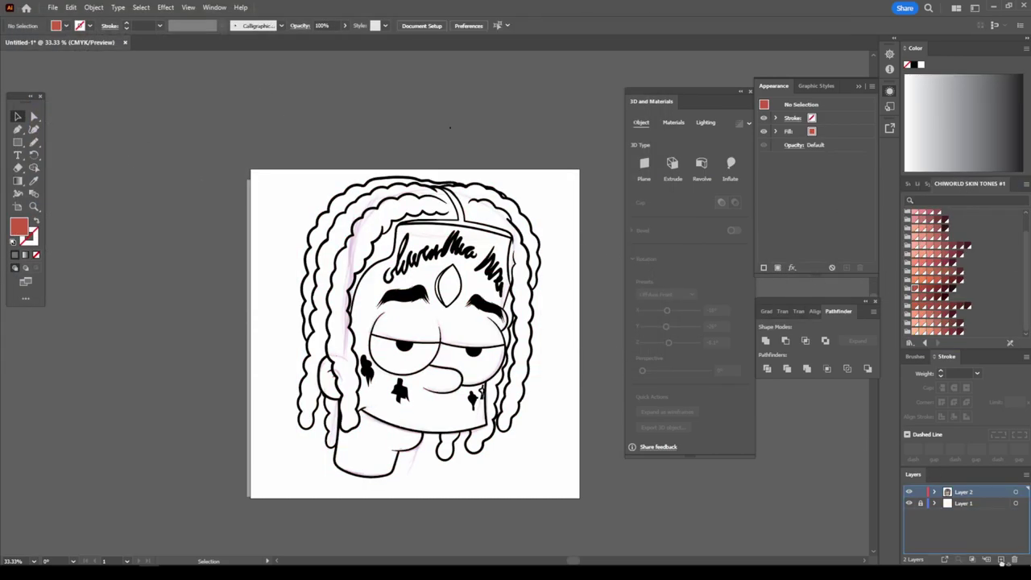
pyautogui.click(920, 491)
pyautogui.click(963, 502)
# Draw a red rectangle over the artboard and split it with the line art to fill the head.
pyautogui.press('m')
pyautogui.moveTo(241, 157); pyautogui.dragTo(607, 482)
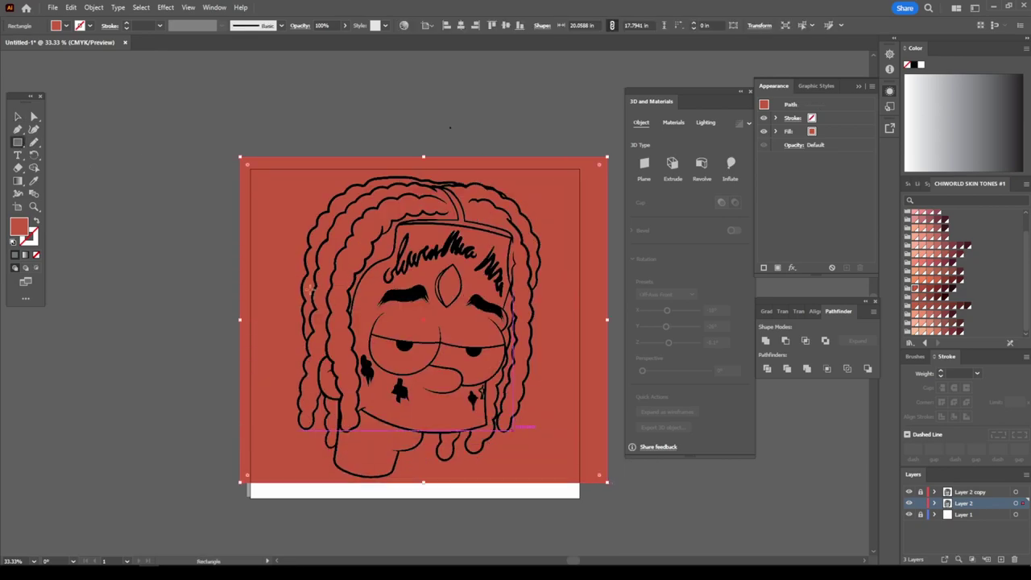
pyautogui.press('v')
pyautogui.rightClick(250, 202)
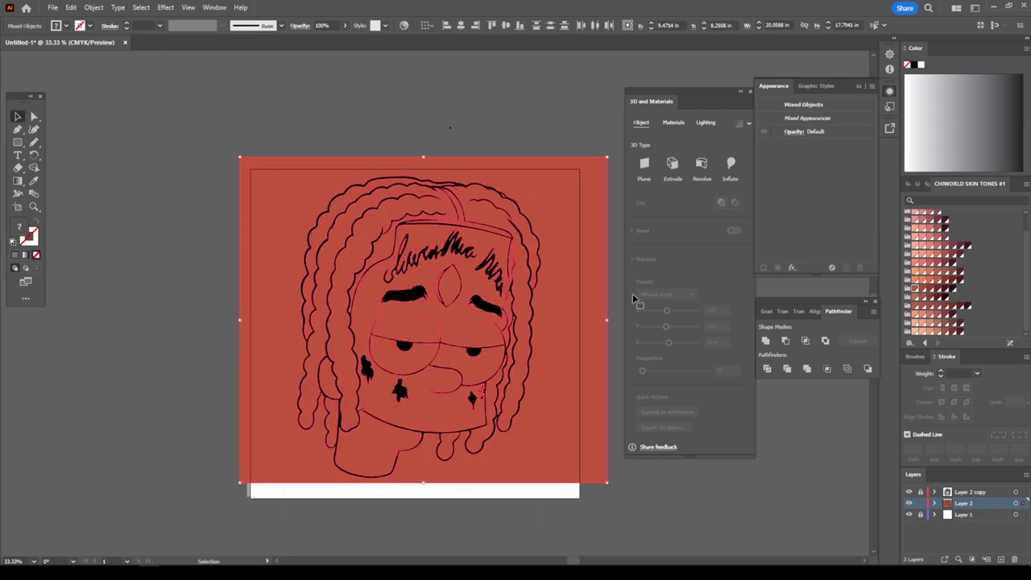
pyautogui.rightClick(580, 347)
pyautogui.click(589, 300)
pyautogui.scroll(3, 586, 317)
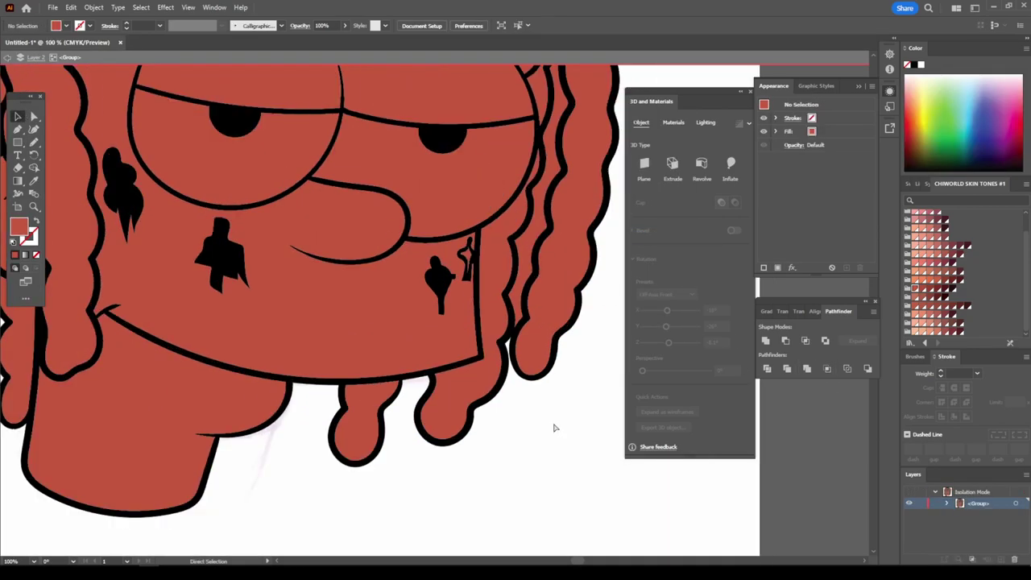
pyautogui.scroll(-2, 552, 282)
pyautogui.scroll(1, 505, 259)
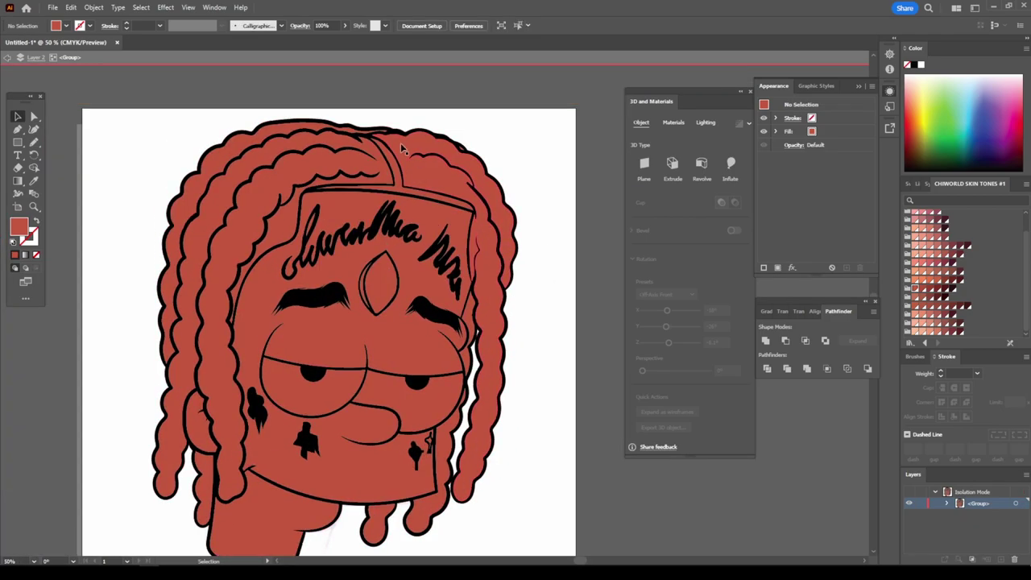
# Isolate the hair group in Layer 2 and select the dreadlock shapes.
pyautogui.click(505, 259)
pyautogui.doubleClick(615, 467)
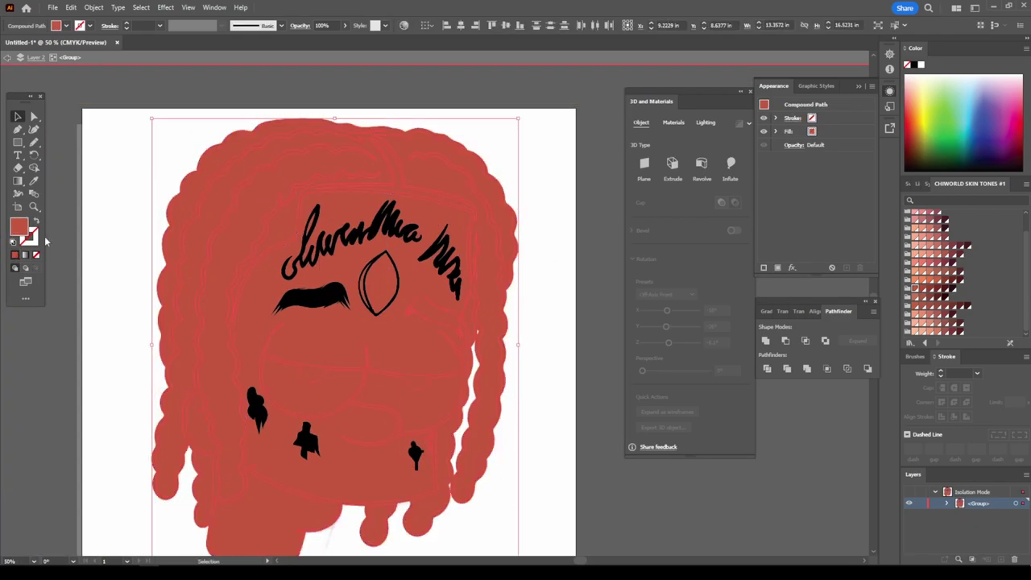
pyautogui.click(935, 503)
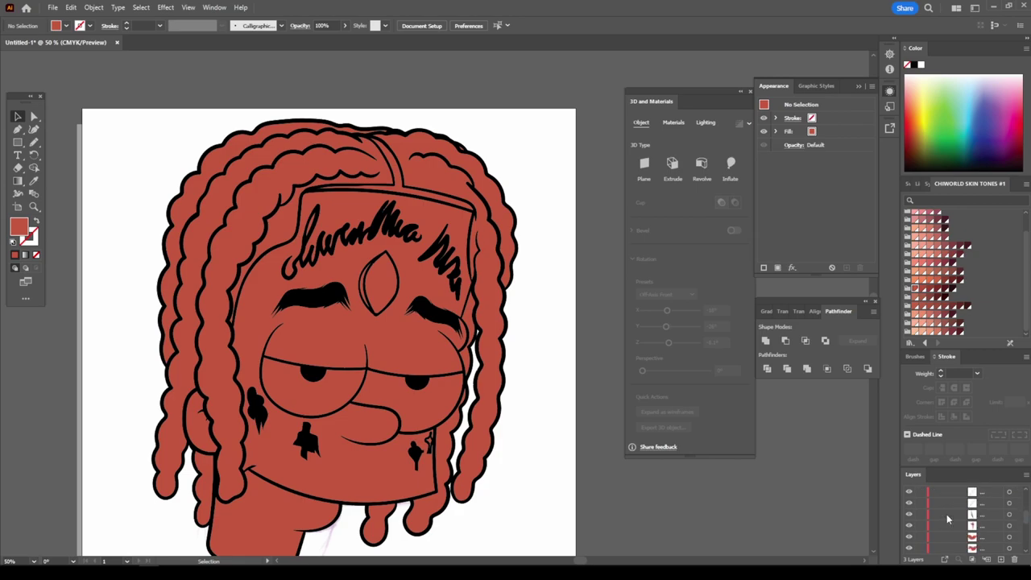
pyautogui.scroll(5, 920, 544)
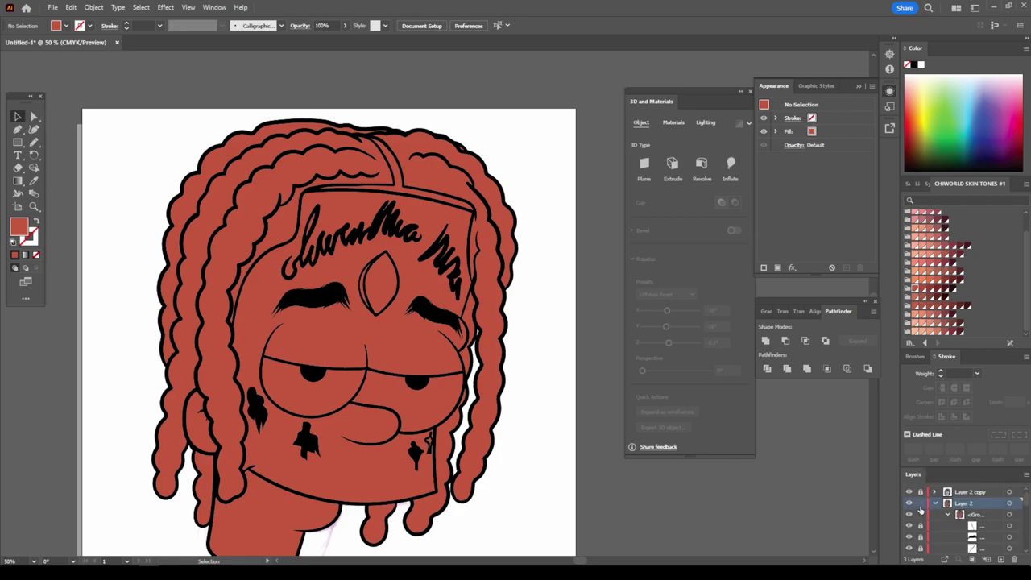
pyautogui.click(358, 177)
pyautogui.doubleClick(427, 143)
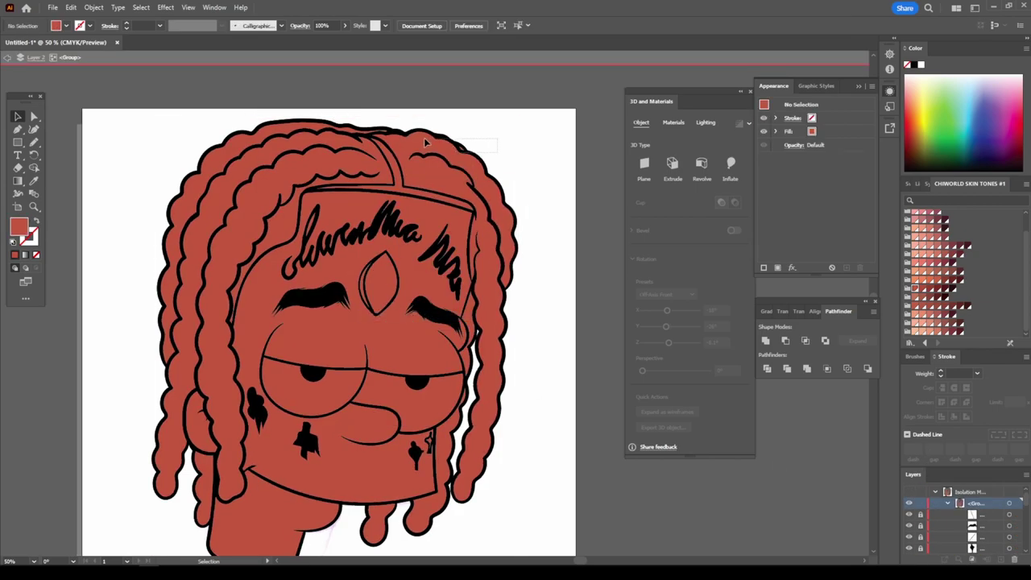
pyautogui.click(426, 142)
# Fill the dreadlocks with a deep dark brown.
pyautogui.click(935, 299)
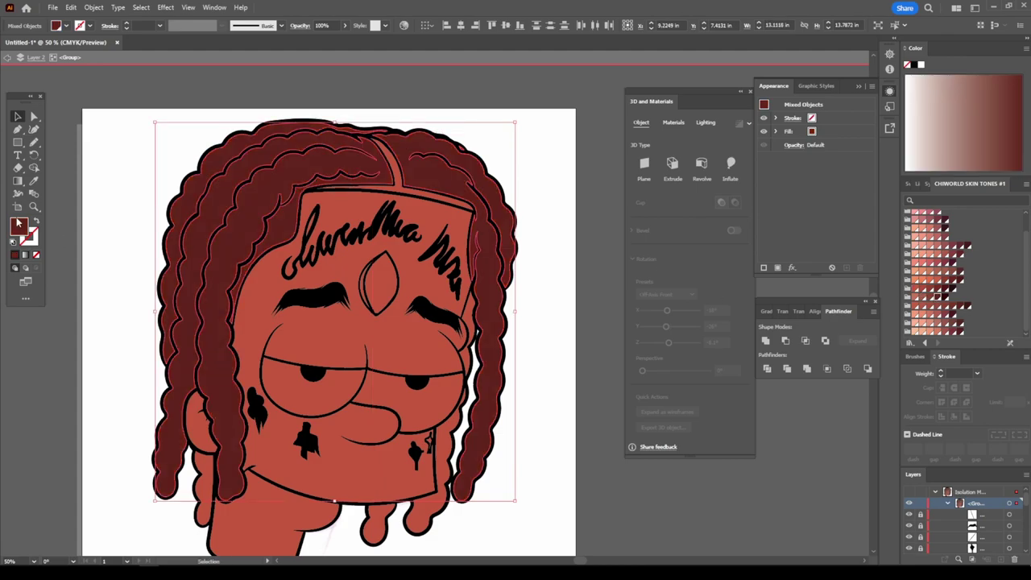
pyautogui.doubleClick(18, 226)
pyautogui.moveTo(740, 417); pyautogui.dragTo(706, 415)
pyautogui.click(930, 319)
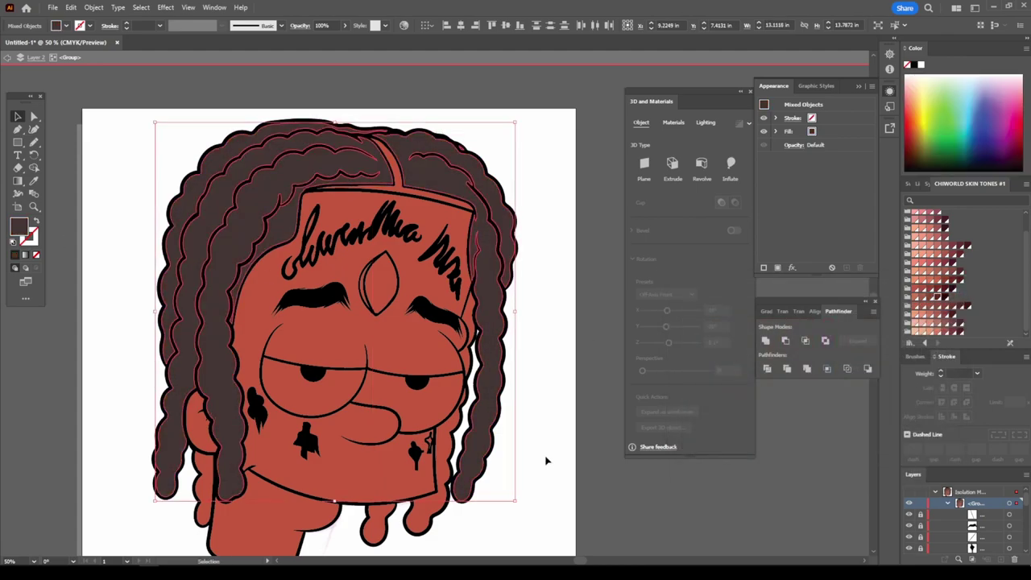
pyautogui.click(545, 460)
# Copy the dark hair colour onto the right face piece and fill the eye whites white.
pyautogui.scroll(-1, 546, 460)
pyautogui.click(423, 472)
pyautogui.press('i')
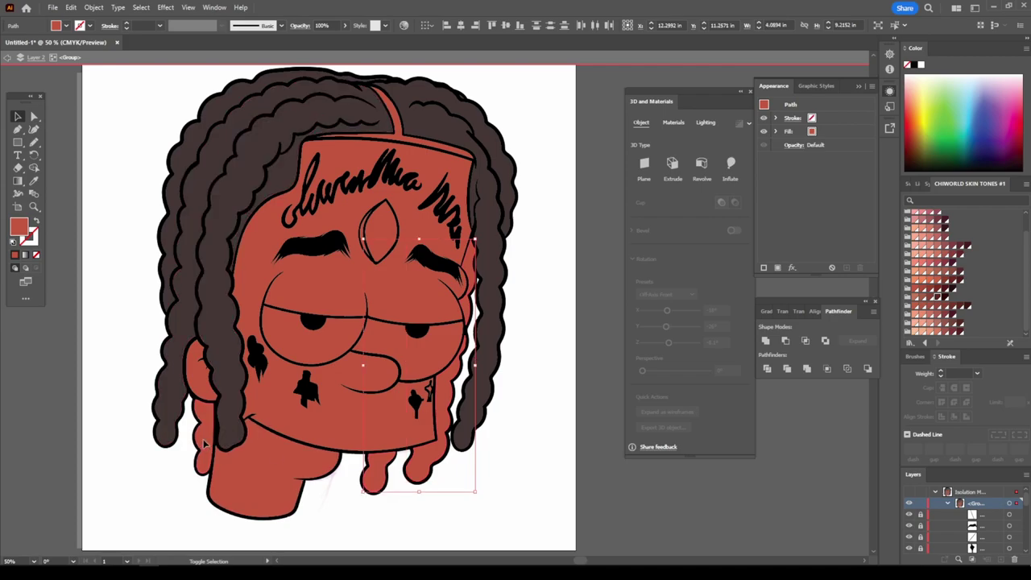
pyautogui.click(211, 237)
pyautogui.click(17, 117)
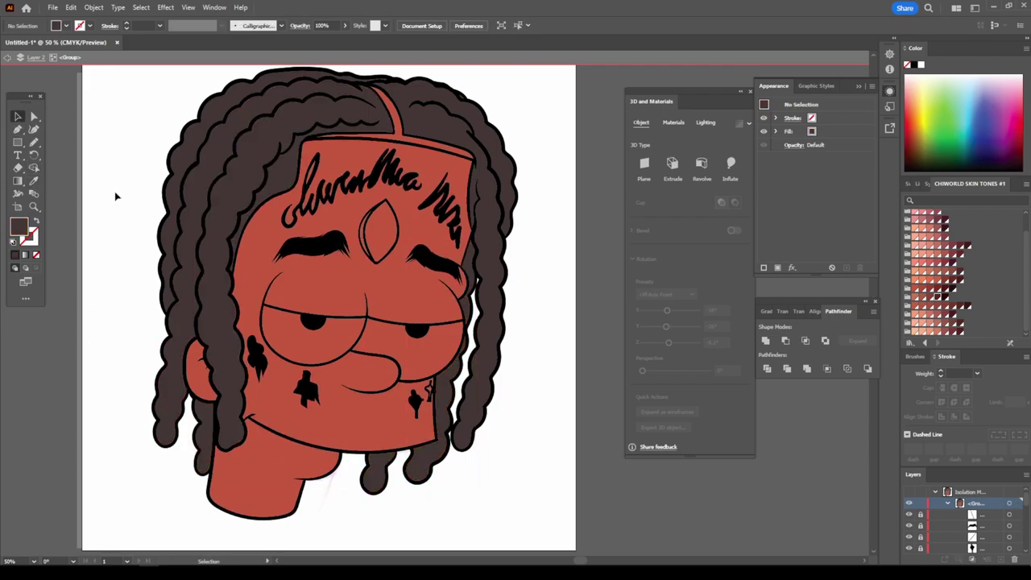
pyautogui.click(333, 345)
pyautogui.click(484, 493)
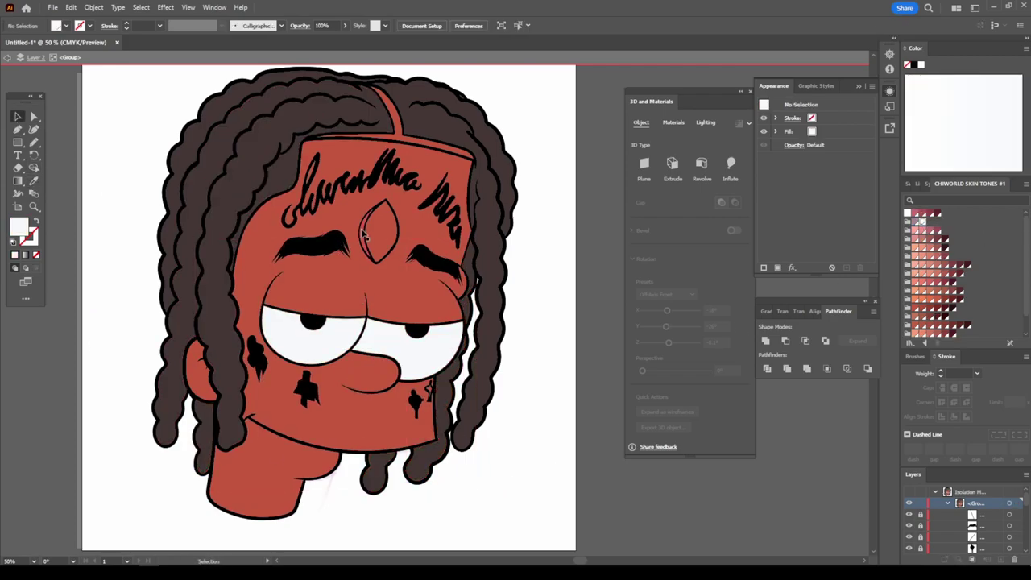
# Fill the forehead gem magenta, shade one facet grey and give its sliver C4BC97 beige.
pyautogui.click(369, 234)
pyautogui.click(908, 183)
pyautogui.click(983, 219)
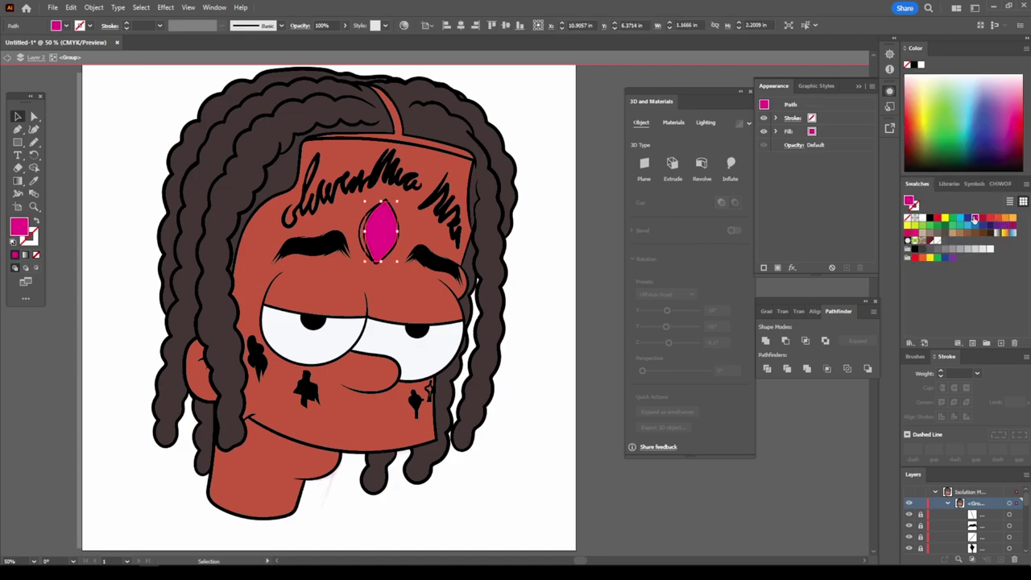
pyautogui.click(952, 248)
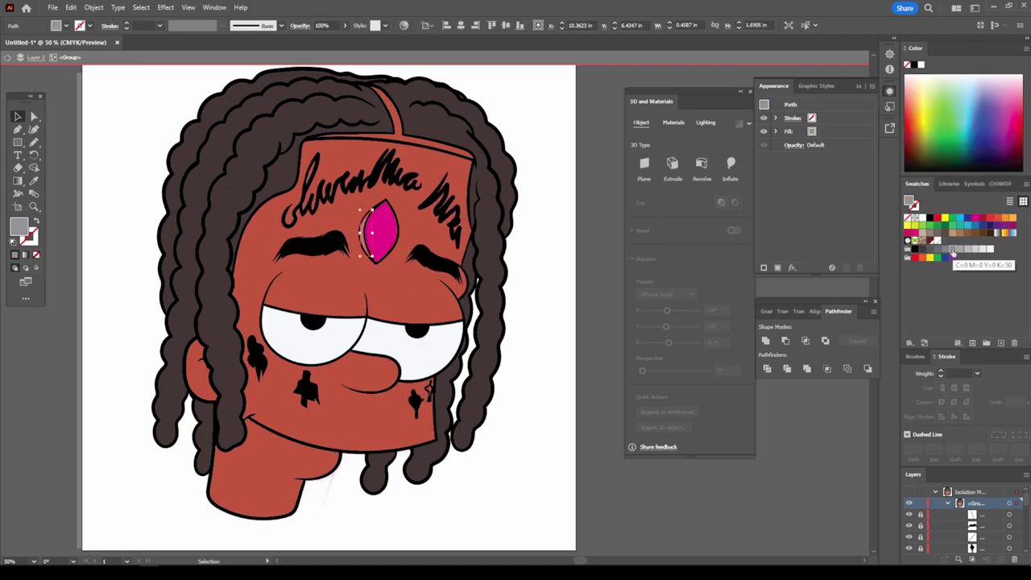
pyautogui.doubleClick(18, 227)
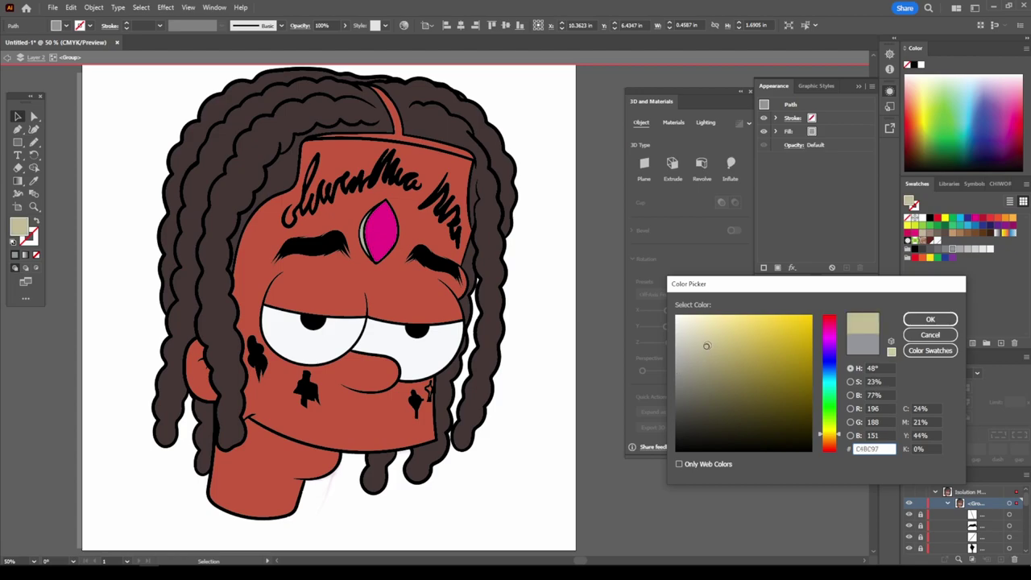
pyautogui.click(930, 319)
pyautogui.doubleClick(545, 520)
pyautogui.hotkey('ctrl', '-')
pyautogui.hotkey('ctrl', '-')
# Duplicate Layer 2 again as Layer 2 copy 2 and inspect its face group.
pyautogui.hotkey('ctrl', '+')
pyautogui.hotkey('ctrl', '+')
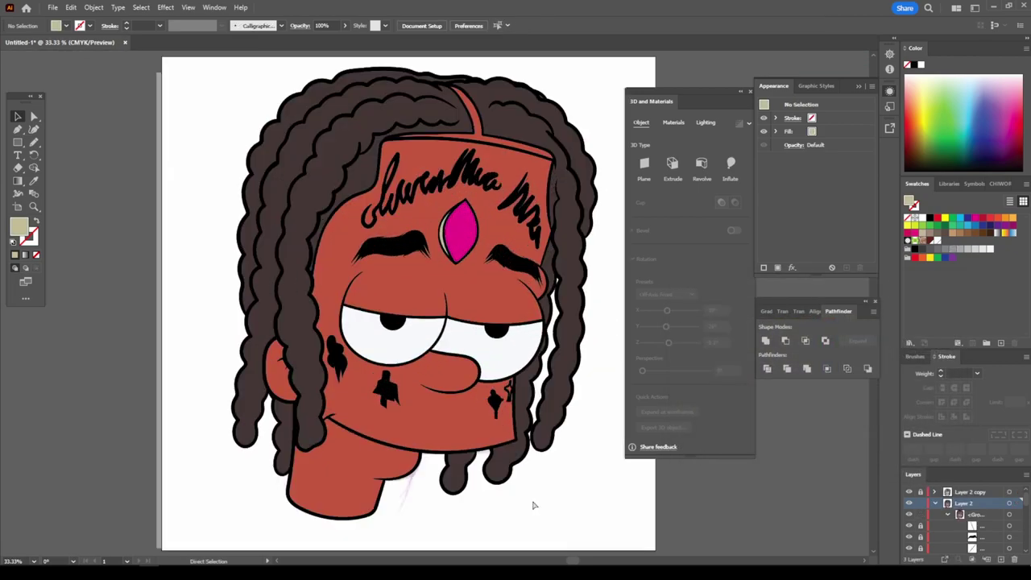
pyautogui.click(934, 503)
pyautogui.moveTo(926, 504); pyautogui.dragTo(919, 516)
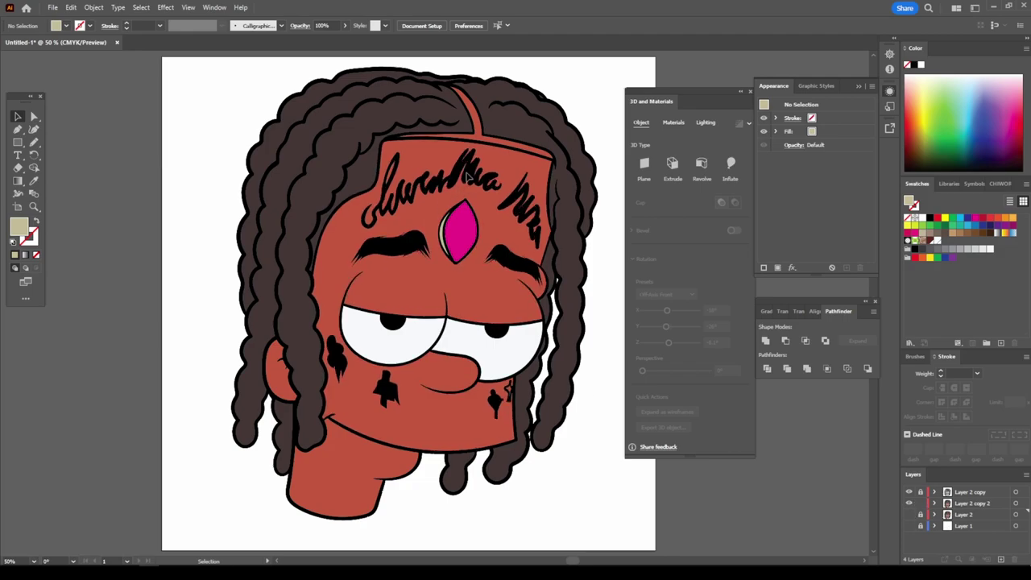
pyautogui.rightClick(441, 179)
pyautogui.click(483, 256)
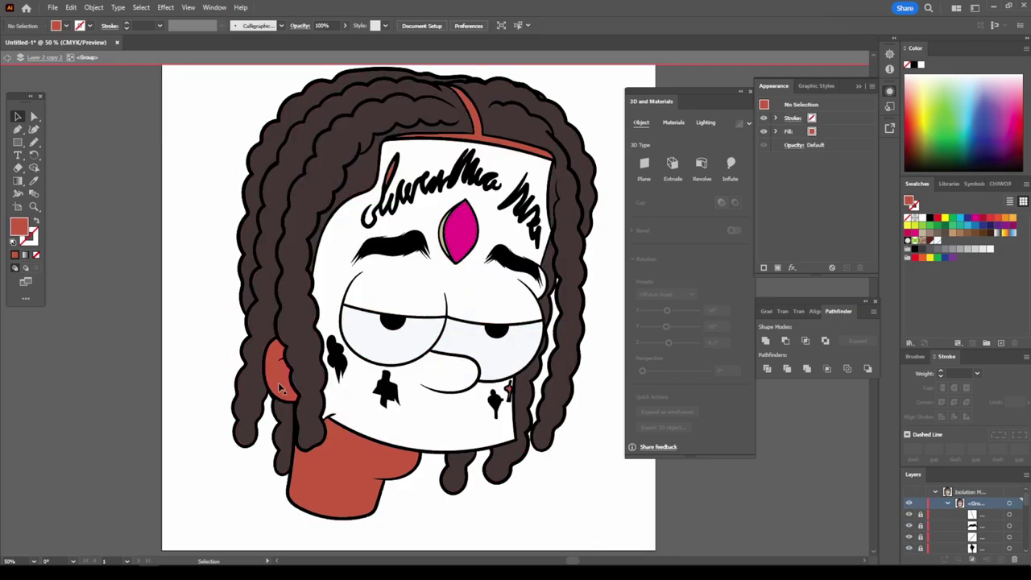
pyautogui.click(486, 141)
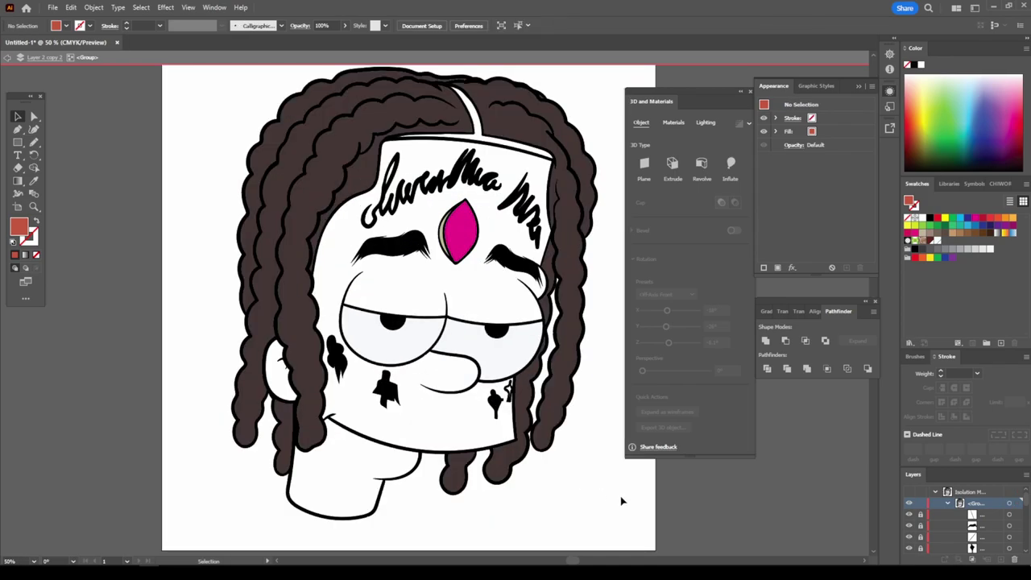
pyautogui.doubleClick(621, 500)
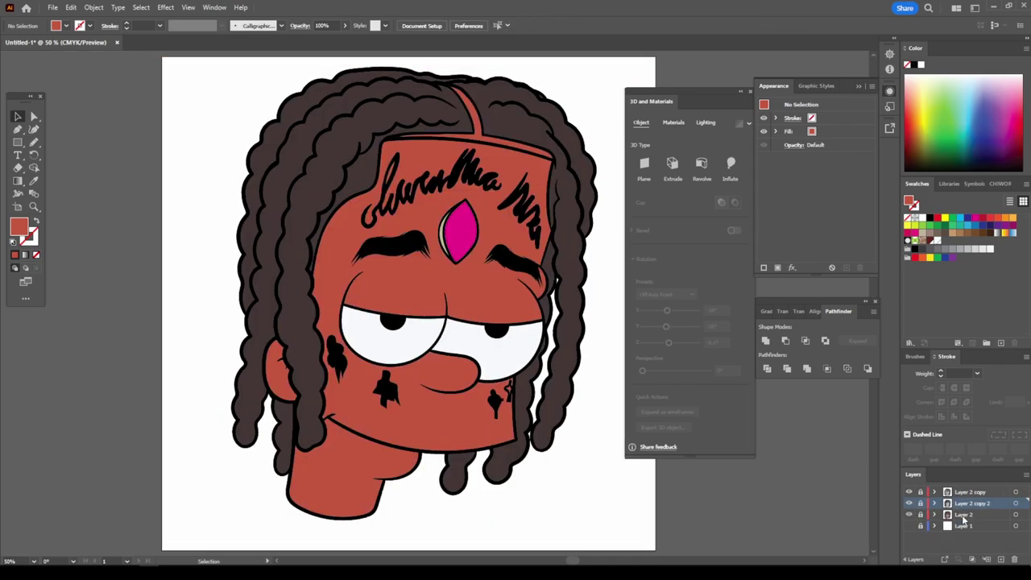
# Add an empty Layer 5 above Layer 2 and open the CHIWORLD SKIN TONES #1 swatches.
pyautogui.click(963, 519)
pyautogui.click(1001, 559)
pyautogui.hotkey('ctrl', '-')
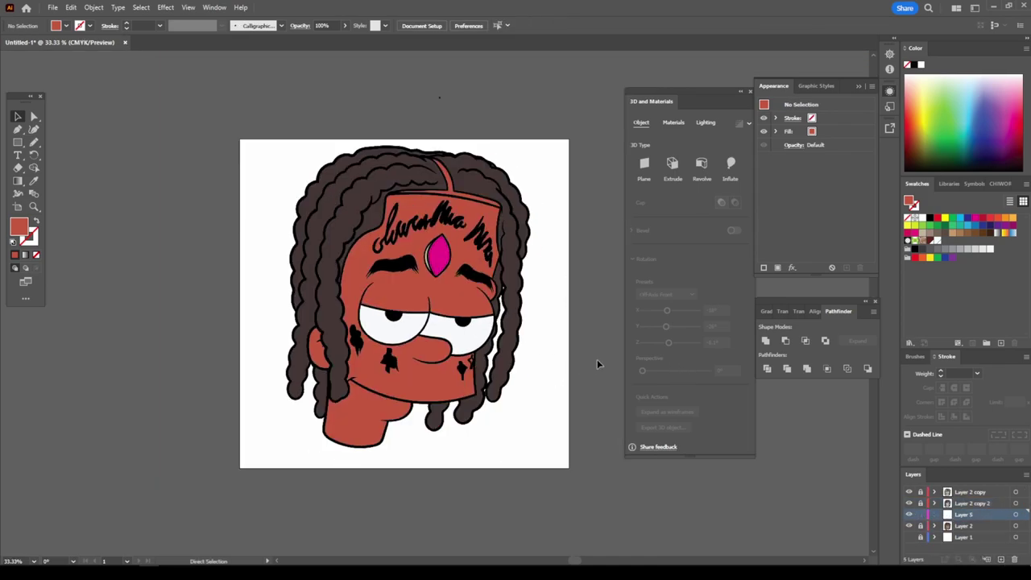
pyautogui.click(969, 504)
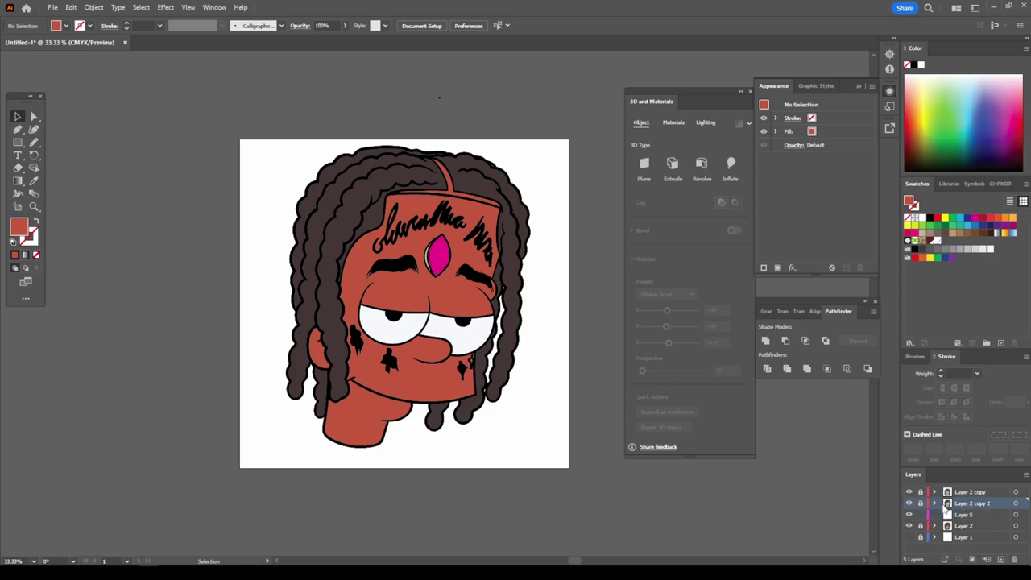
pyautogui.click(948, 516)
pyautogui.click(999, 183)
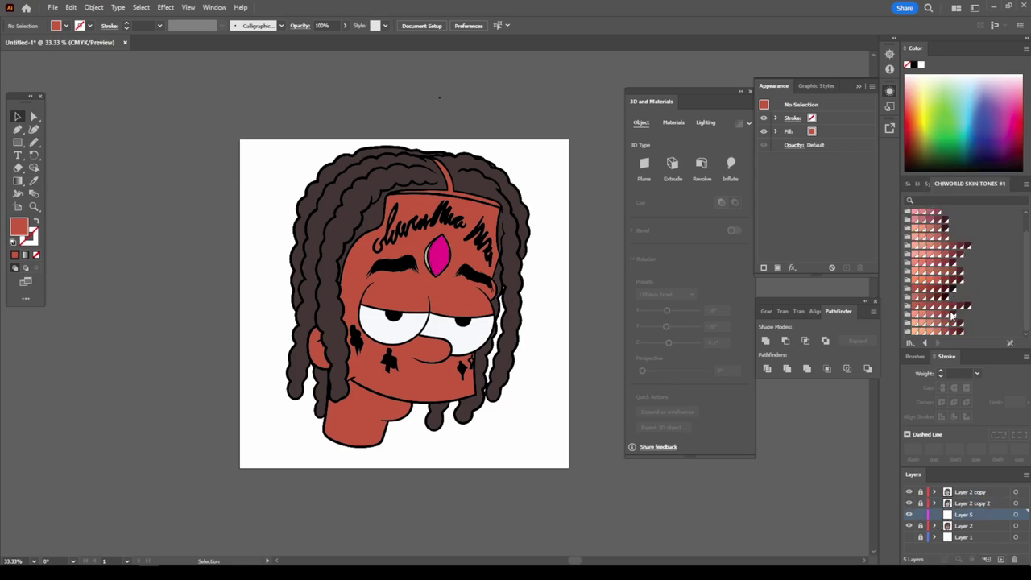
# Pick a darker skin tone and pencil a shadow crescent under the nose.
pyautogui.click(933, 295)
pyautogui.click(34, 142)
pyautogui.scroll(-1, 375, 342)
pyautogui.scroll(2, 376, 342)
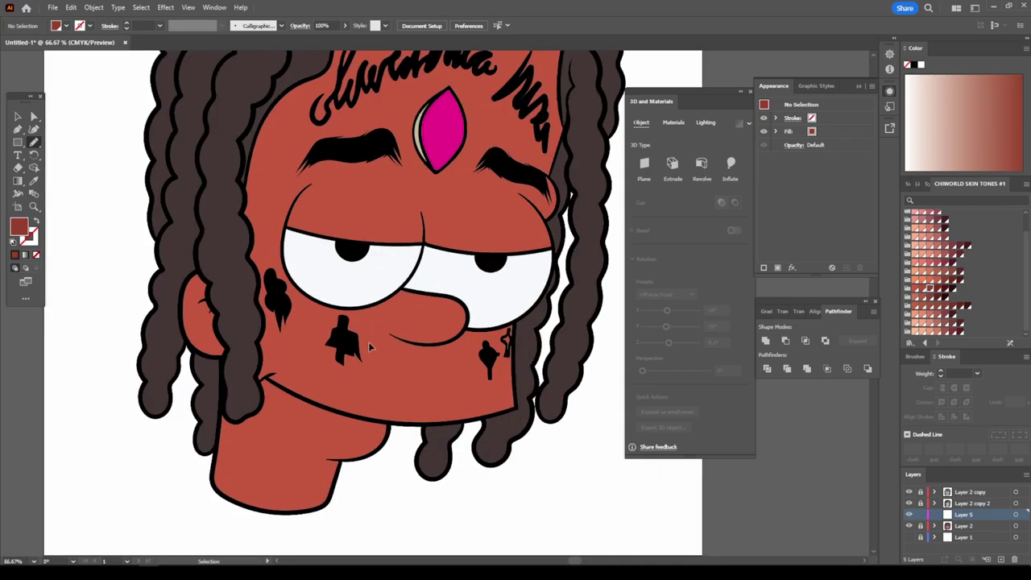
pyautogui.scroll(3, 377, 340)
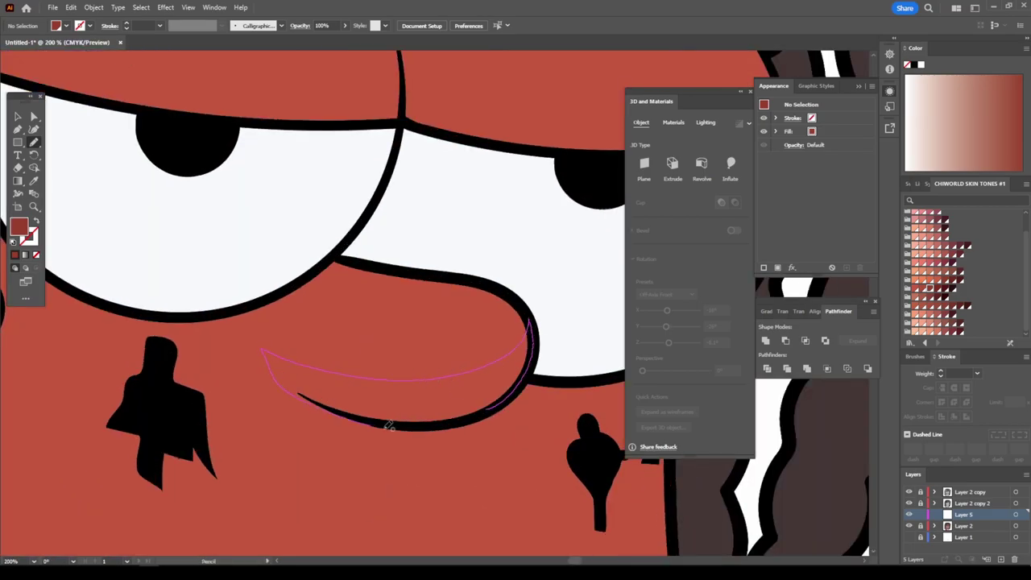
pyautogui.moveTo(389, 427); pyautogui.dragTo(395, 427)
pyautogui.hotkey('ctrl', '0')
pyautogui.scroll(1, 564, 426)
pyautogui.scroll(3, 566, 426)
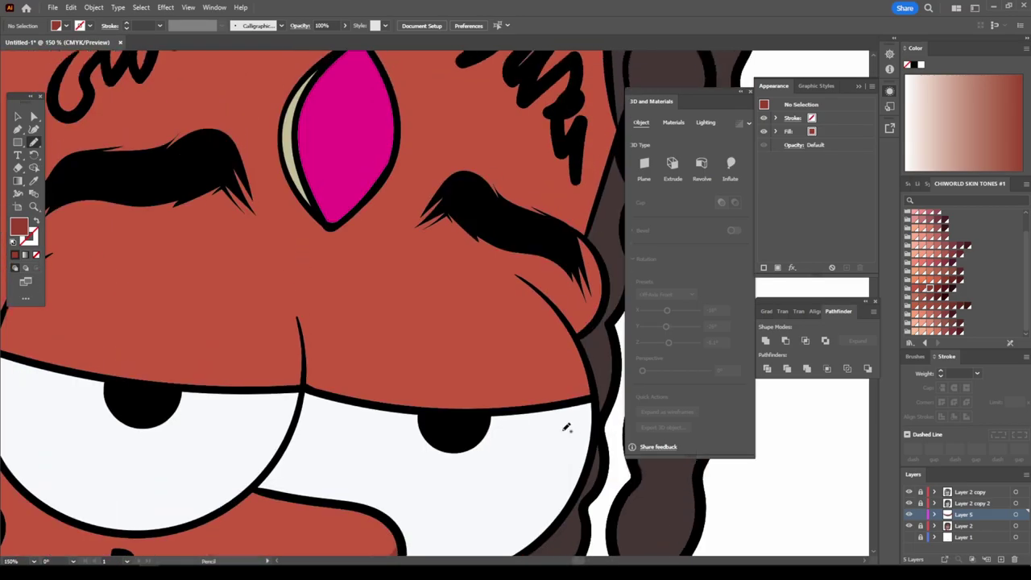
pyautogui.press('v')
pyautogui.hscroll(-2, 214, 384)
# Draw a closed shadow shape over the eyelids and across the brows.
pyautogui.moveTo(78, 347); pyautogui.dragTo(248, 249)
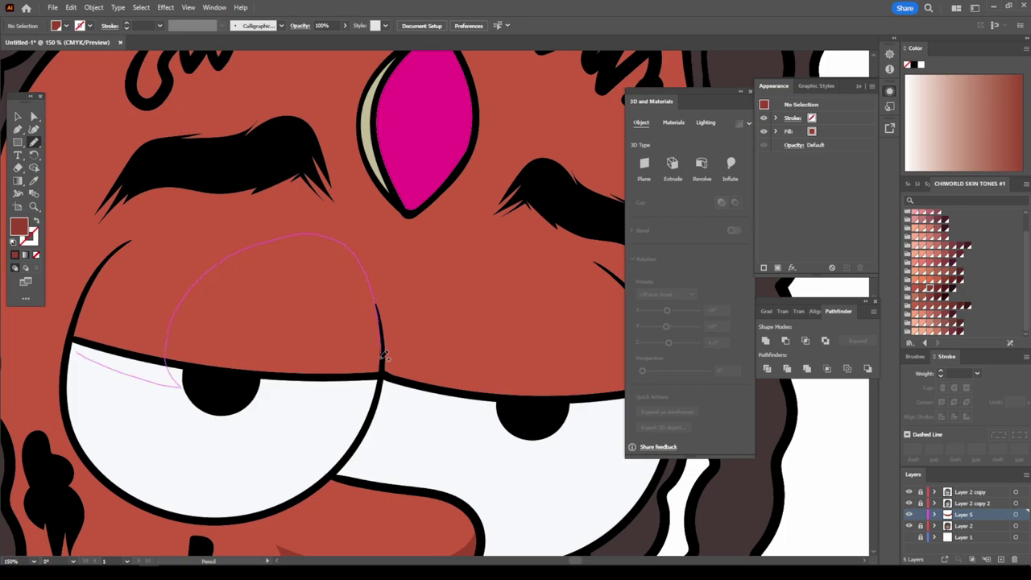
pyautogui.moveTo(384, 354); pyautogui.dragTo(463, 326)
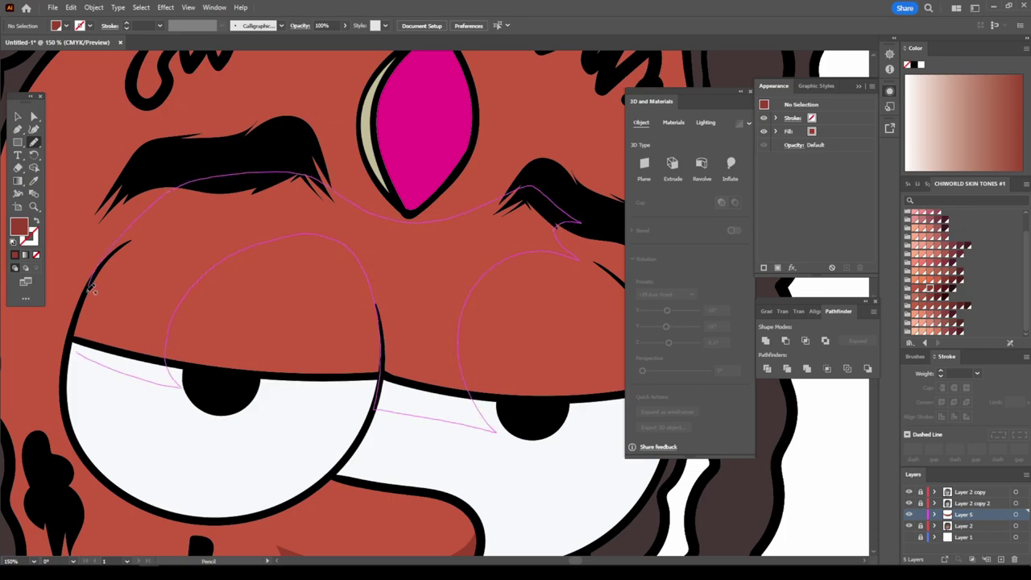
pyautogui.moveTo(570, 219); pyautogui.dragTo(78, 351)
pyautogui.hotkey('ctrl', '-')
pyautogui.hotkey('ctrl', '-')
pyautogui.hotkey('ctrl', '-')
pyautogui.hotkey('ctrl', '+')
pyautogui.hotkey('ctrl', '+')
pyautogui.hotkey('ctrl', '+')
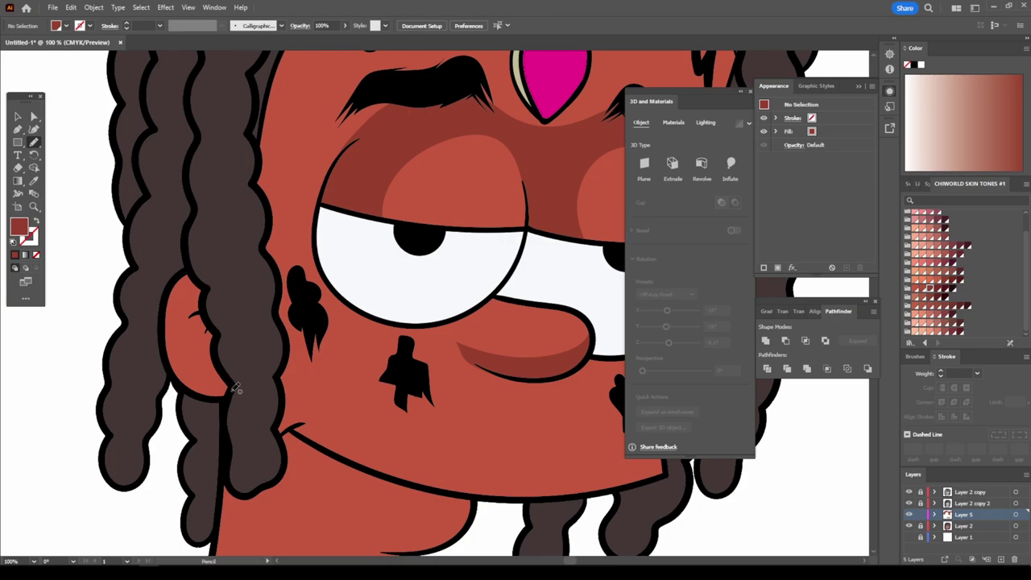
# Draw shadows on the ear, the neck and the face's left side.
pyautogui.moveTo(176, 344); pyautogui.dragTo(217, 274)
pyautogui.hotkey('ctrl', '-')
pyautogui.hotkey('ctrl', '+')
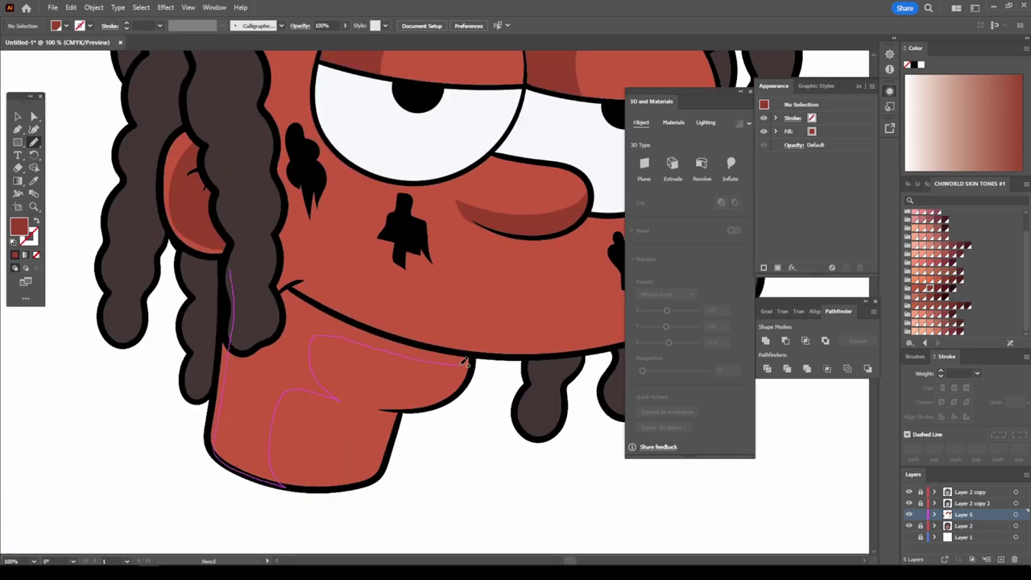
pyautogui.moveTo(299, 257); pyautogui.dragTo(300, 260)
pyautogui.hotkey('ctrl', '-')
pyautogui.hotkey('ctrl', '-')
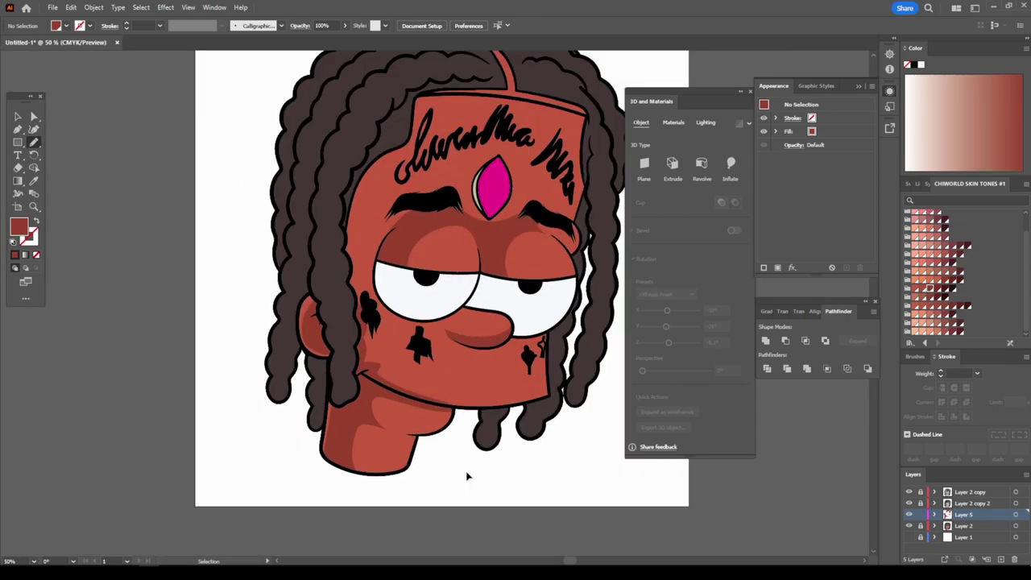
pyautogui.hotkey('ctrl', '+')
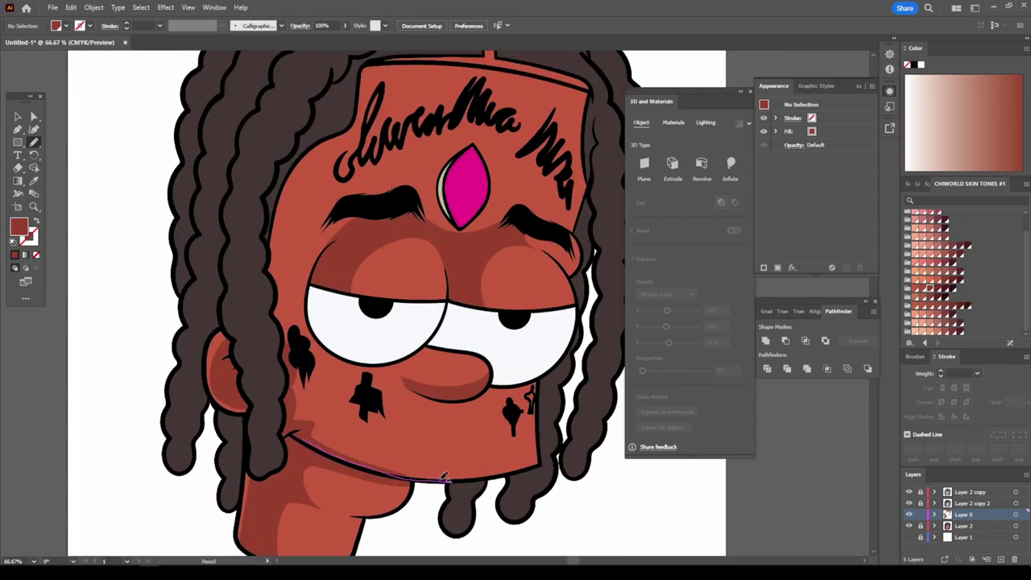
pyautogui.moveTo(334, 375); pyautogui.dragTo(375, 203)
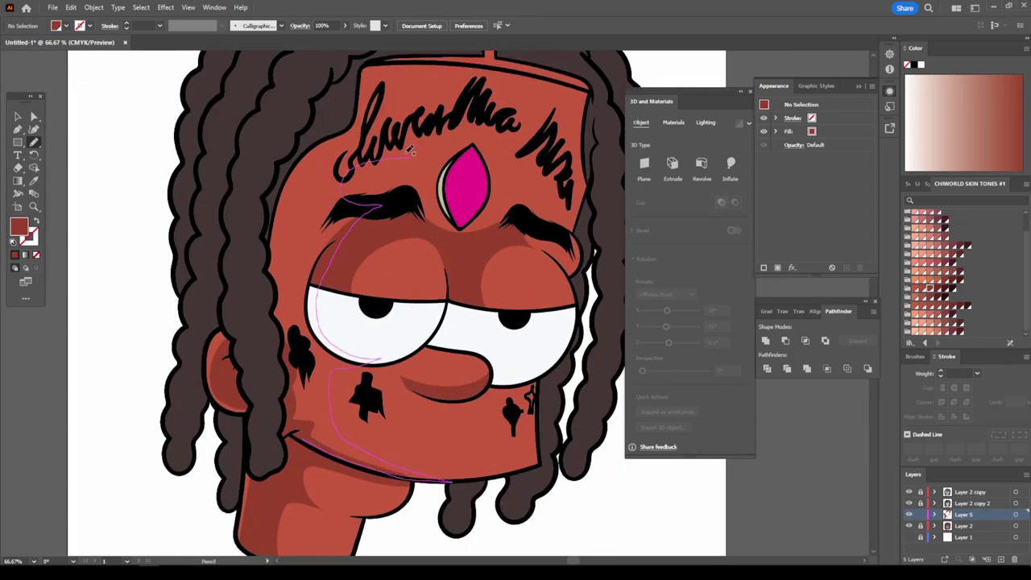
pyautogui.moveTo(410, 150); pyautogui.dragTo(247, 316)
pyautogui.hotkey('ctrl', '-')
pyautogui.hotkey('ctrl', '+')
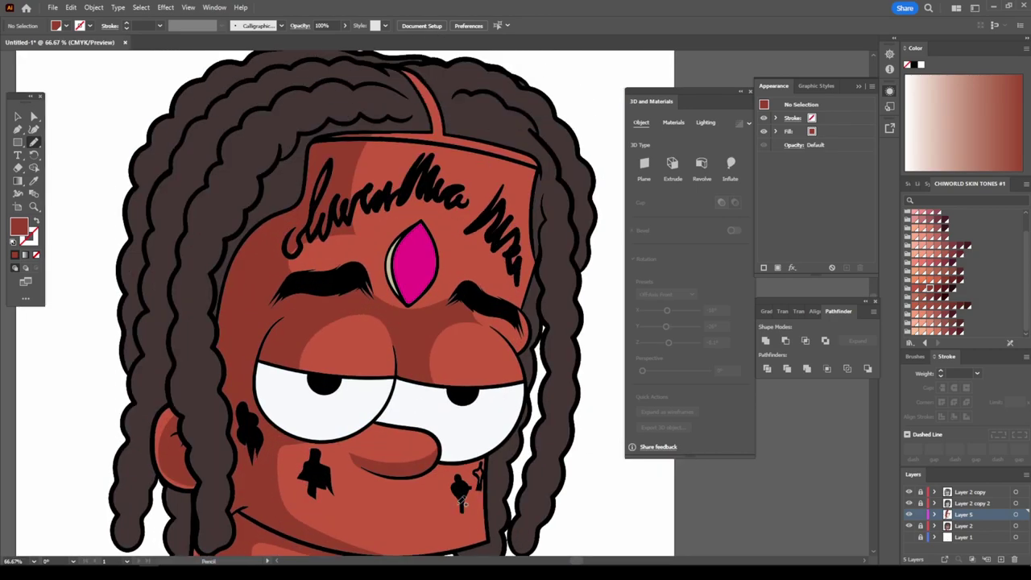
# Add another ear shadow plus shadows on the right cheek and below the left eye.
pyautogui.moveTo(176, 483); pyautogui.dragTo(172, 463)
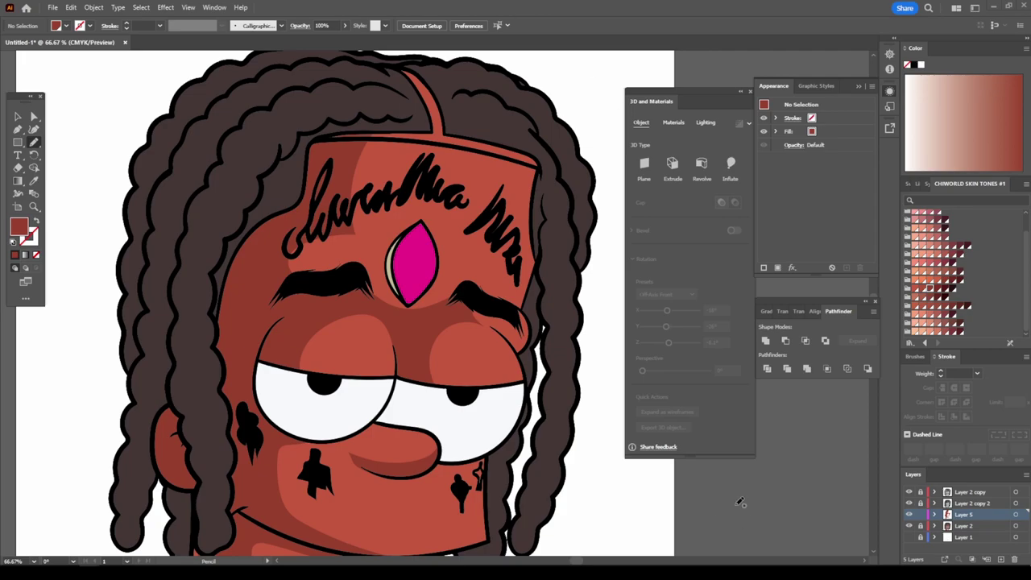
pyautogui.hotkey('ctrl', '+')
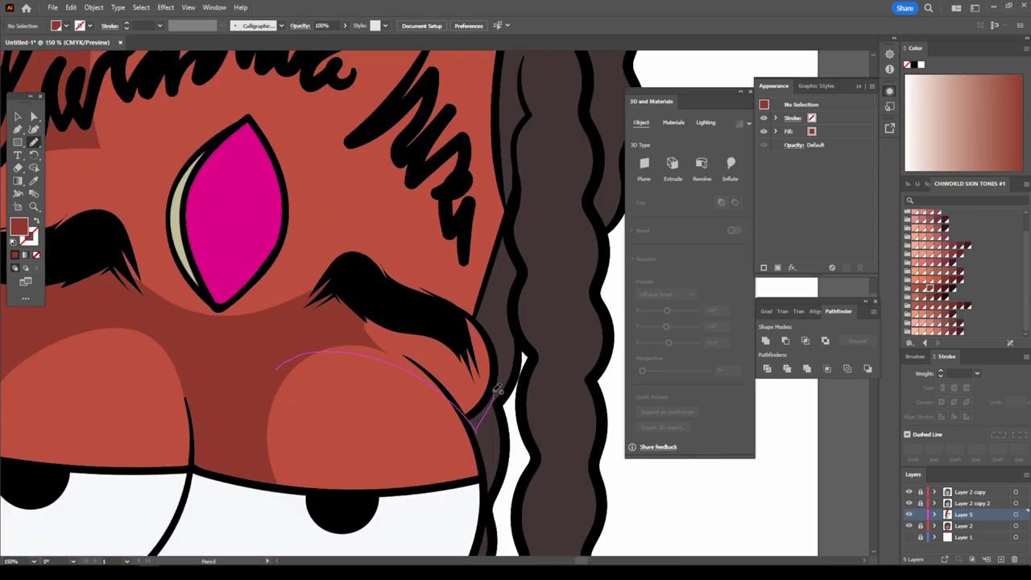
pyautogui.moveTo(497, 389); pyautogui.dragTo(315, 387)
pyautogui.hotkey('ctrl', '-')
pyautogui.scroll(2, 496, 327)
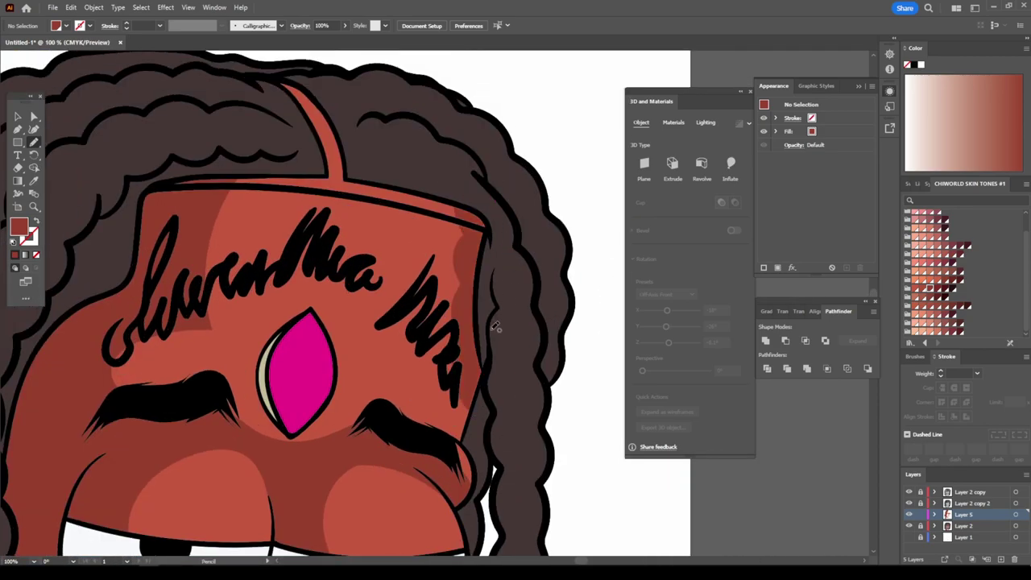
pyautogui.scroll(-5, 526, 499)
pyautogui.scroll(2, 513, 482)
pyautogui.scroll(3, 513, 481)
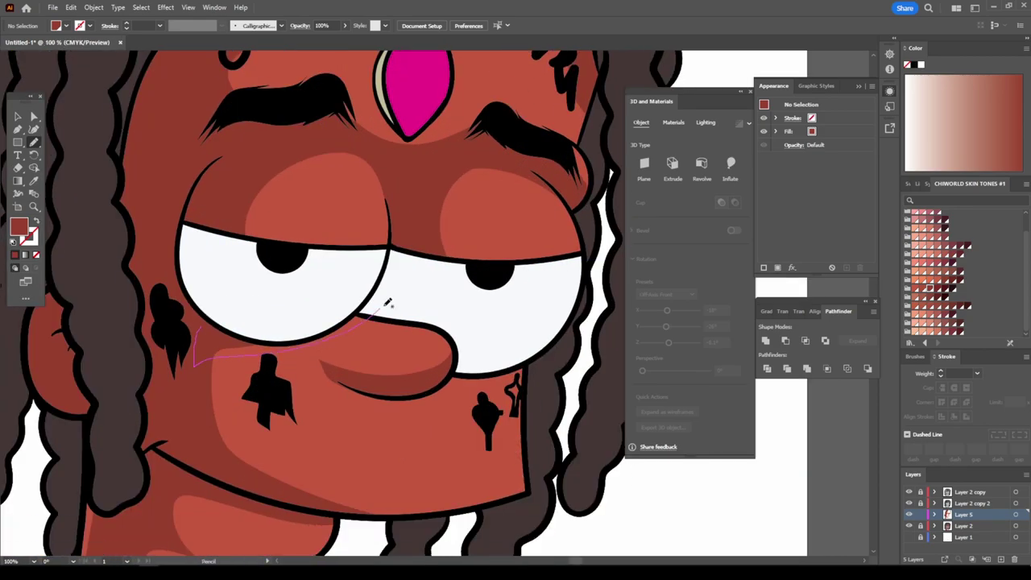
pyautogui.moveTo(387, 303); pyautogui.dragTo(389, 304)
pyautogui.moveTo(456, 330); pyautogui.dragTo(549, 321)
pyautogui.scroll(-3, 590, 408)
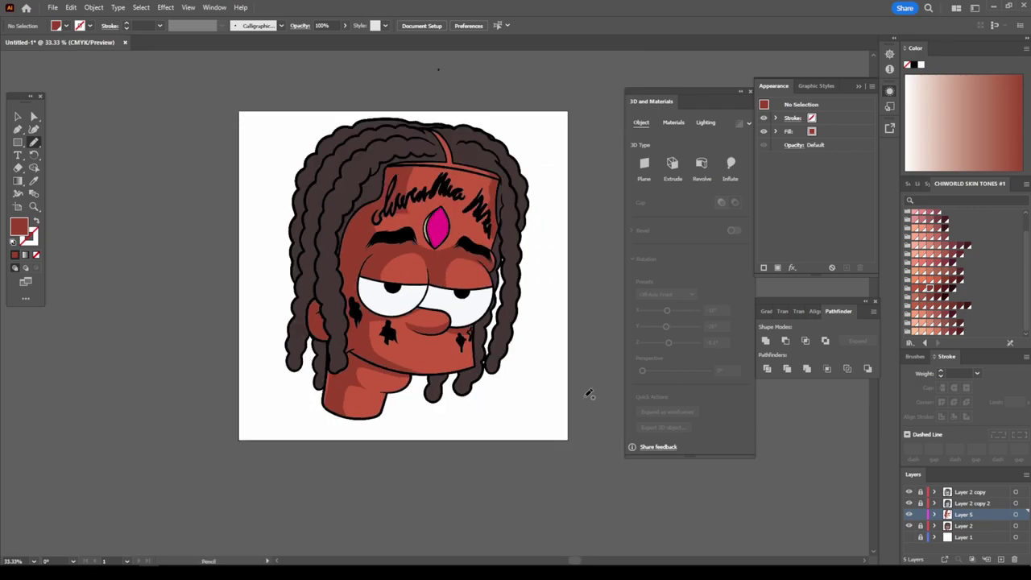
pyautogui.scroll(1, 589, 394)
pyautogui.hotkey('ctrl', '+')
# Set all Layer 5 shadows to 773125 dark red and add a new Layer 6.
pyautogui.press('v')
pyautogui.hotkey('ctrl', 'a')
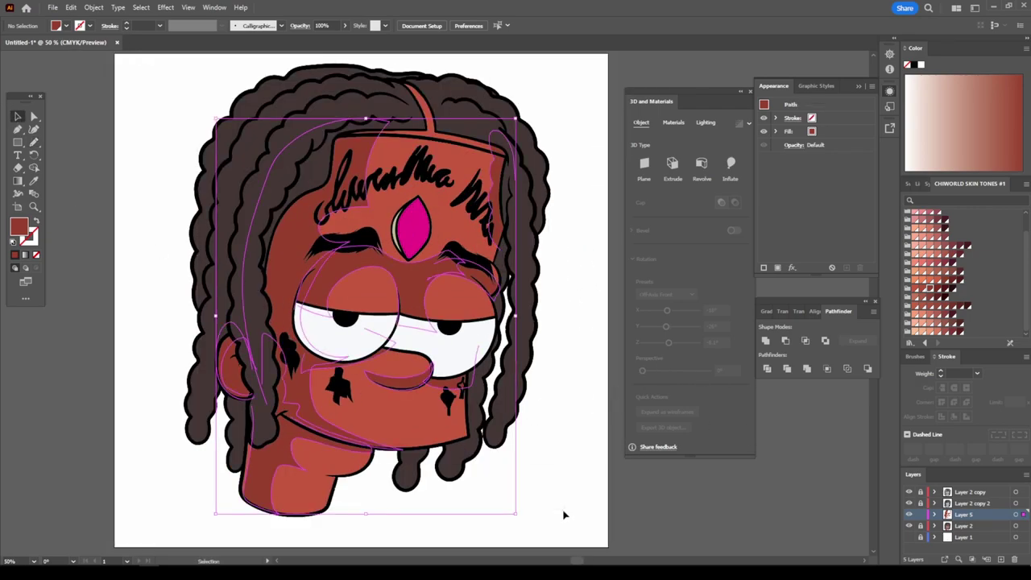
pyautogui.doubleClick(18, 227)
pyautogui.moveTo(767, 380); pyautogui.dragTo(769, 387)
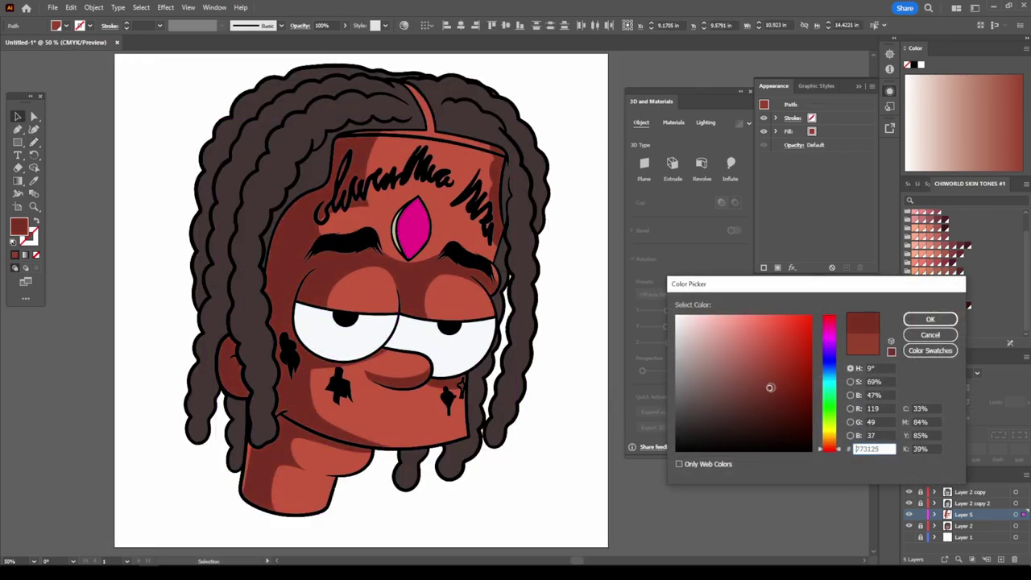
pyautogui.click(931, 319)
pyautogui.hotkey('ctrl', 'shift', 'a')
pyautogui.click(969, 503)
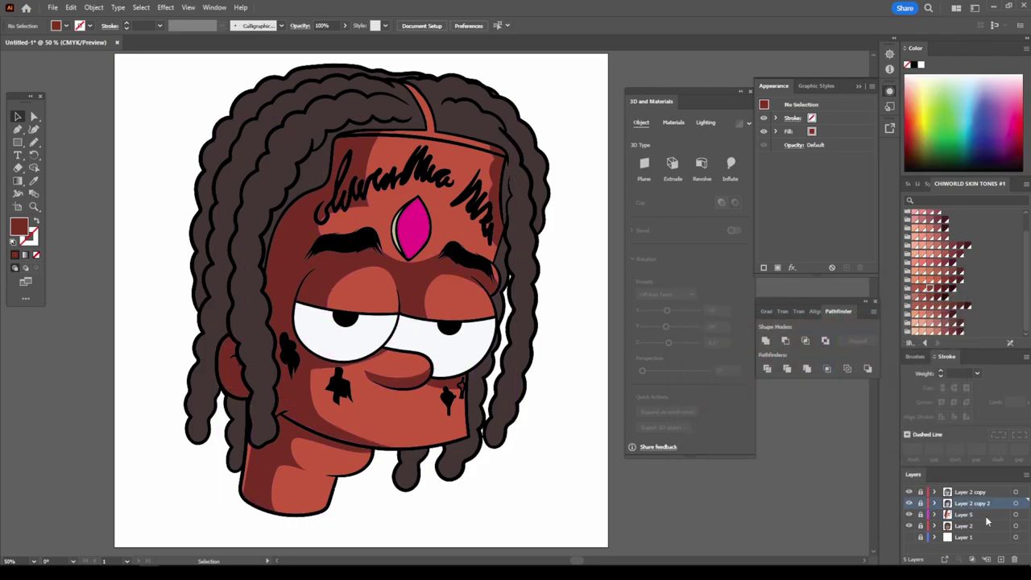
pyautogui.click(1002, 559)
pyautogui.scroll(-2, 709, 485)
# Set the fill colour to lavender C1ACCC, starting from the sampled eye white.
pyautogui.scroll(6, 495, 416)
pyautogui.press('i')
pyautogui.click(221, 294)
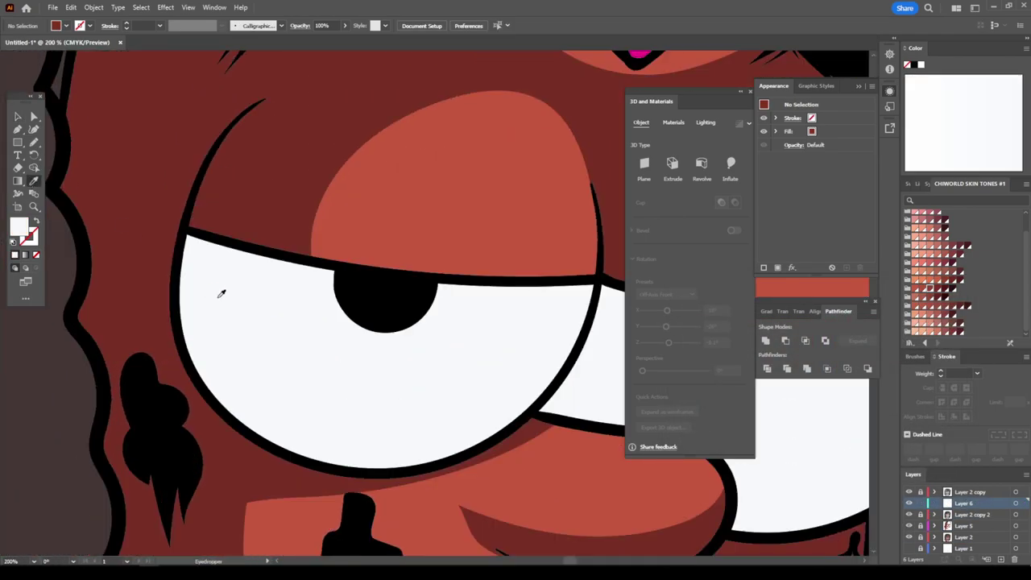
pyautogui.doubleClick(17, 227)
pyautogui.click(696, 342)
pyautogui.moveTo(830, 382); pyautogui.dragTo(830, 347)
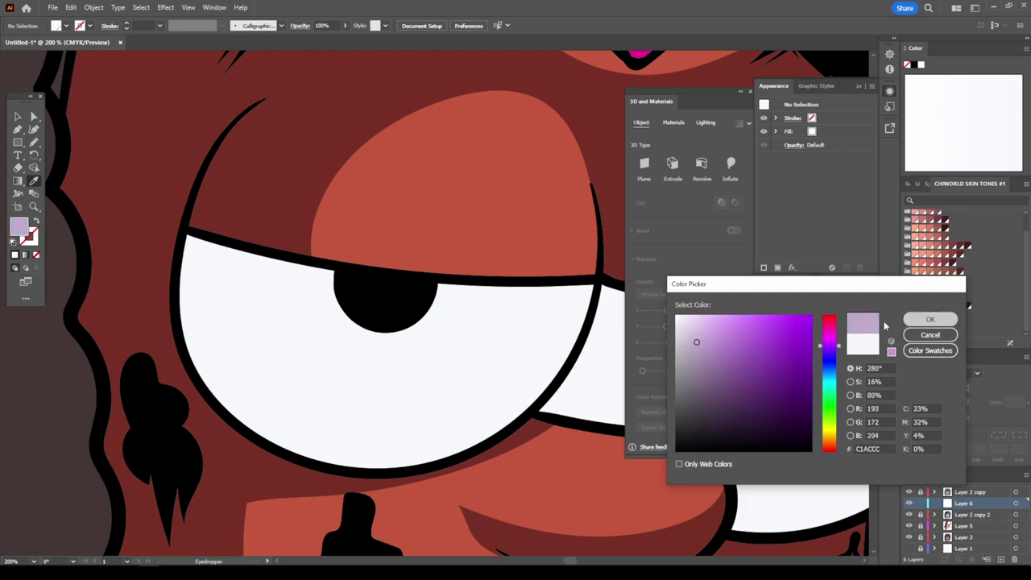
pyautogui.click(930, 319)
# Pencil a closed lavender shadow along the first eye's lower outline.
pyautogui.click(34, 142)
pyautogui.moveTo(183, 257)
pyautogui.mouseDown()
pyautogui.moveTo(258, 437)
pyautogui.moveTo(474, 450)
pyautogui.mouseUp()
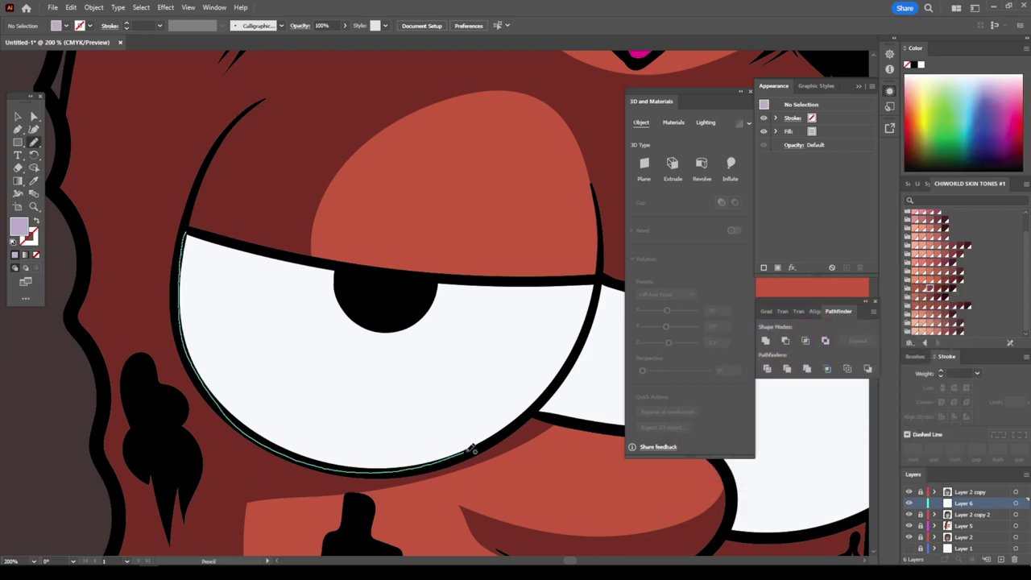
pyautogui.moveTo(381, 287); pyautogui.dragTo(185, 234)
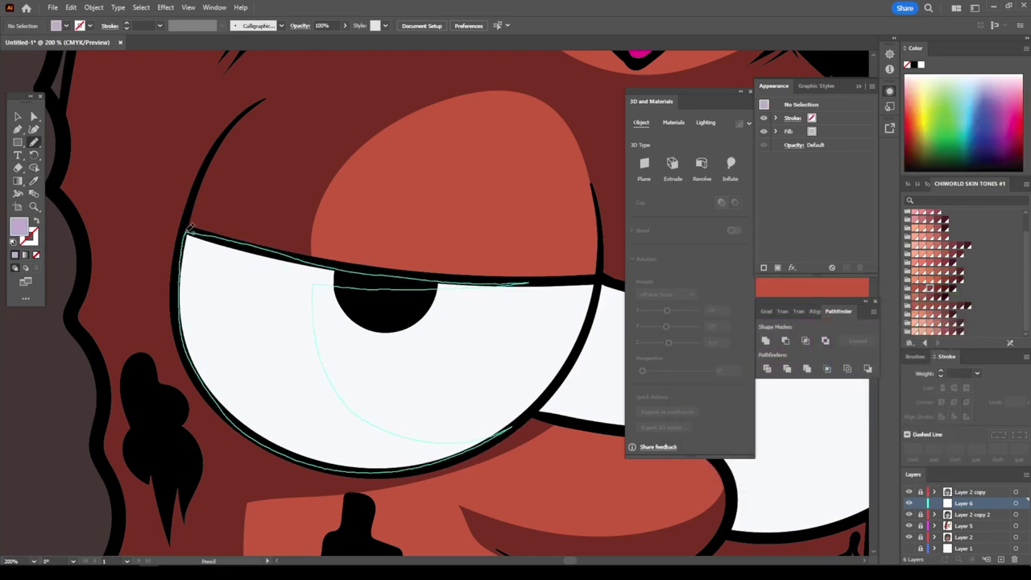
pyautogui.hotkey('ctrl', '-')
pyautogui.hotkey('ctrl', '-')
pyautogui.hotkey('ctrl', '-')
pyautogui.hotkey('ctrl', '-')
pyautogui.hotkey('ctrl', '-')
pyautogui.hotkey('ctrl', '+')
pyautogui.hotkey('ctrl', '+')
pyautogui.hotkey('ctrl', '+')
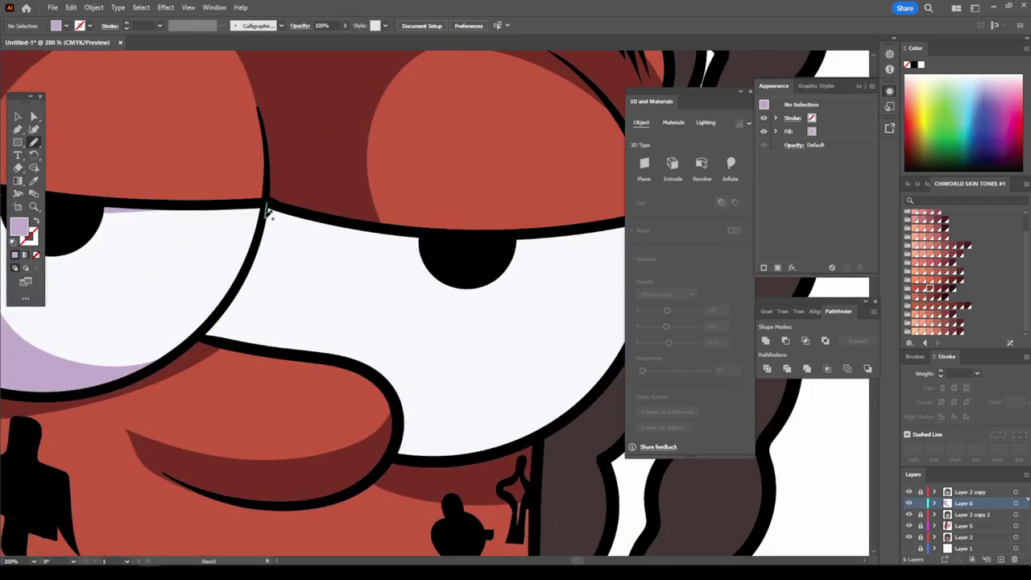
# Draw a lavender shading shape along the right eye's lower outline.
pyautogui.moveTo(204, 336); pyautogui.dragTo(351, 364)
pyautogui.moveTo(395, 451); pyautogui.dragTo(586, 407)
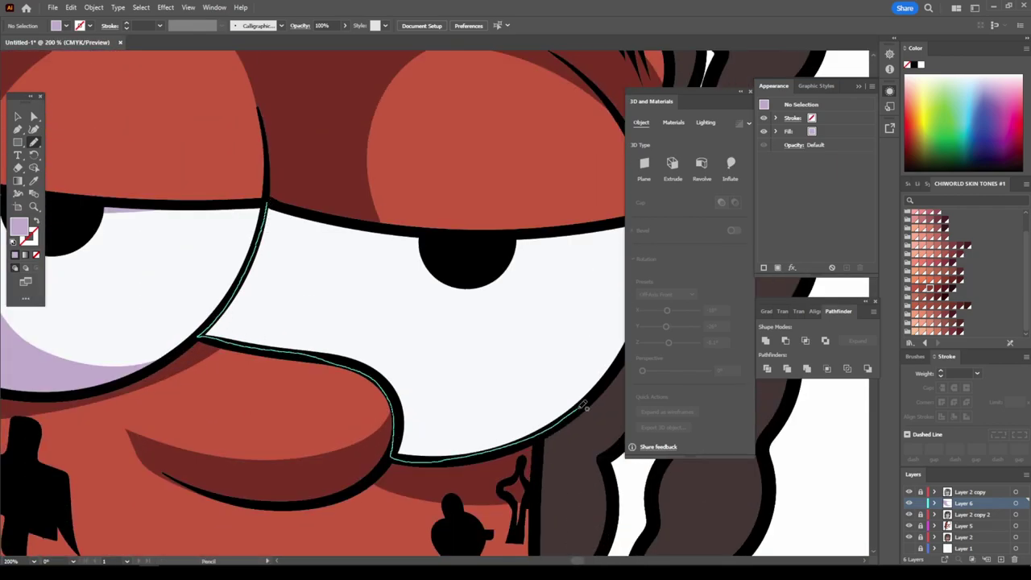
pyautogui.moveTo(401, 230); pyautogui.dragTo(310, 215)
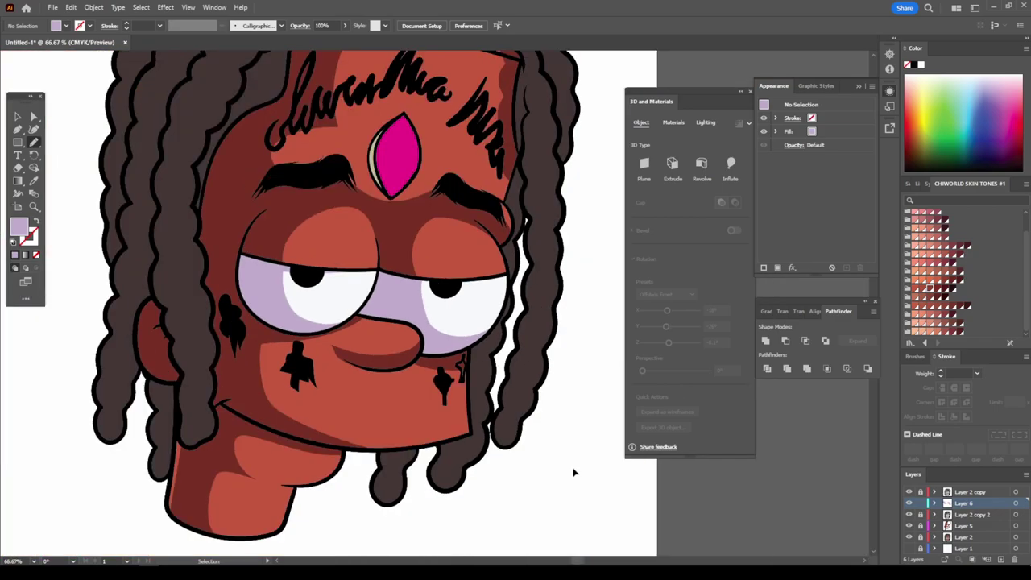
pyautogui.hotkey('ctrl', '0')
pyautogui.hotkey('ctrl', '+')
pyautogui.hotkey('ctrl', '+')
pyautogui.hotkey('ctrl', '+')
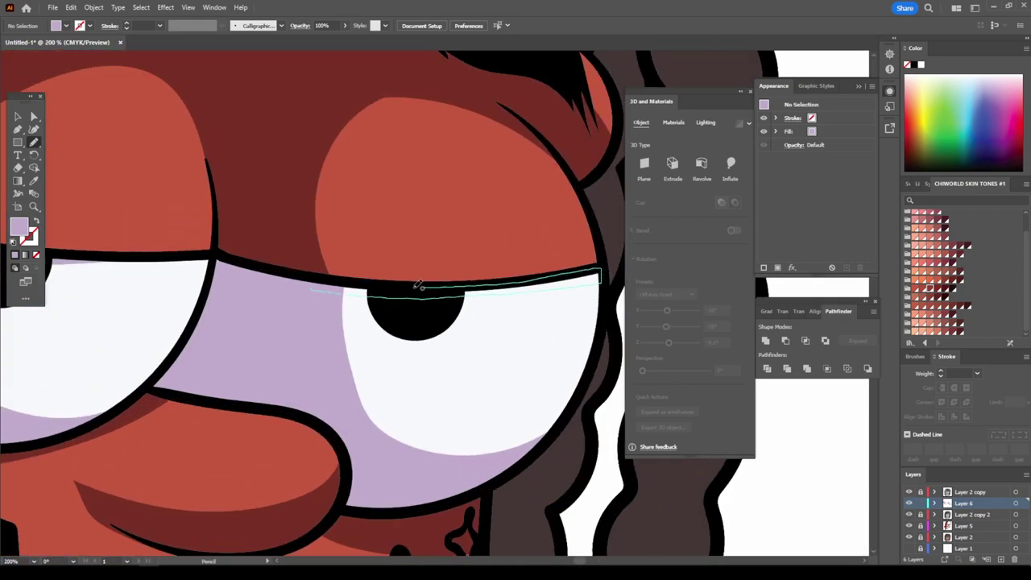
# Add lavender eyelid shading to the left eye and return to a full-head view.
pyautogui.press('v')
pyautogui.hotkey('ctrl', '-')
pyautogui.hotkey('ctrl', '+')
pyautogui.hotkey('ctrl', '+')
pyautogui.hotkey('ctrl', '+')
pyautogui.press('n')
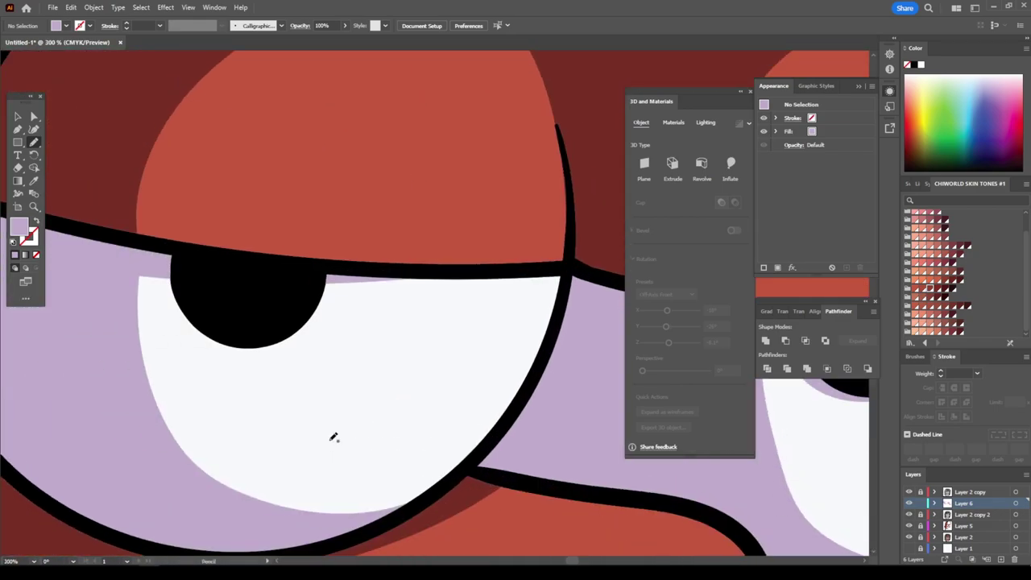
pyautogui.moveTo(570, 287); pyautogui.dragTo(570, 287)
pyautogui.hotkey('ctrl', '-')
pyautogui.hotkey('ctrl', '-')
pyautogui.hotkey('ctrl', '-')
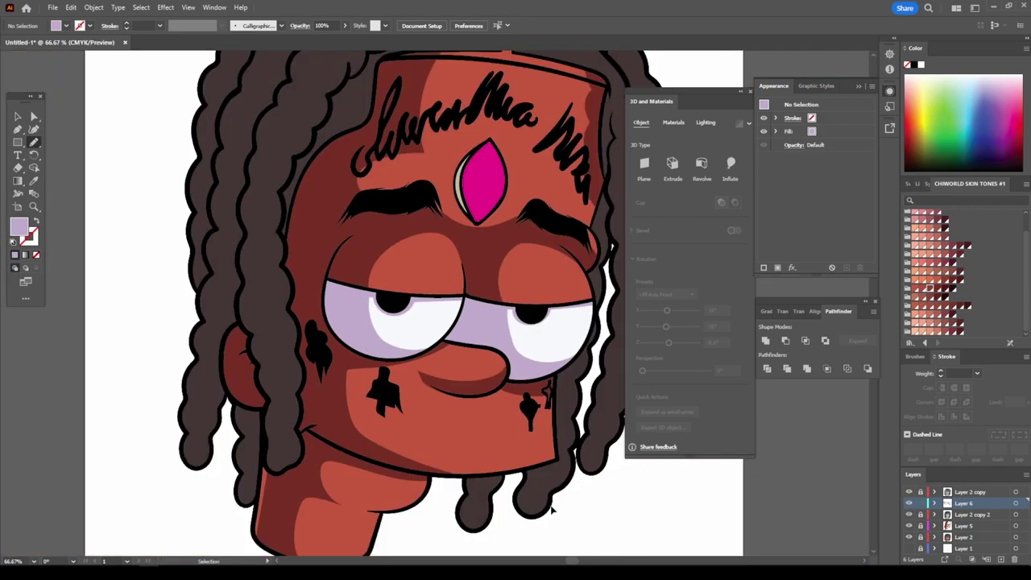
pyautogui.hotkey('ctrl', '-')
pyautogui.hotkey('ctrl', '-')
pyautogui.hotkey('ctrl', '-')
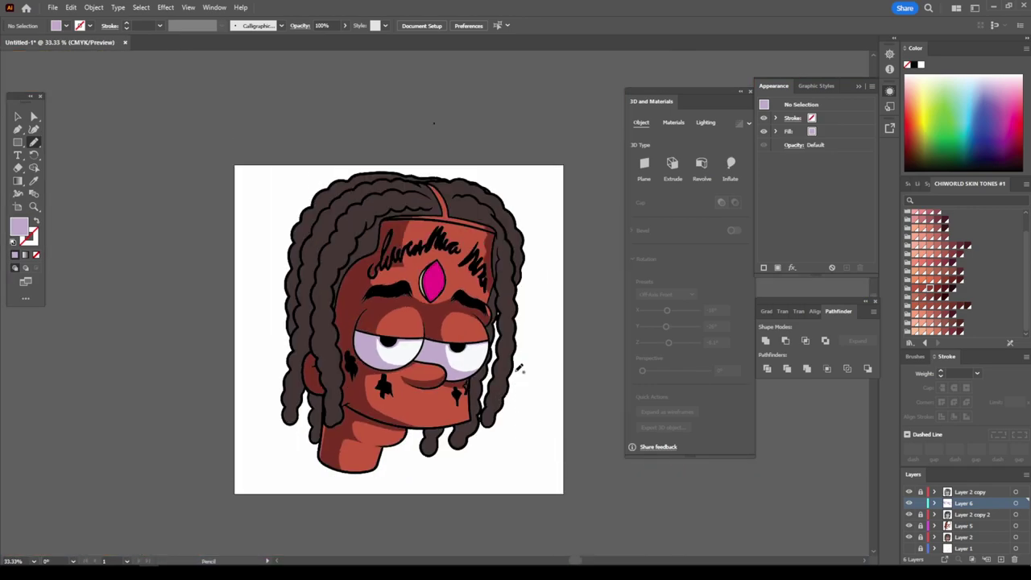
pyautogui.press('v')
pyautogui.hotkey('ctrl', '+')
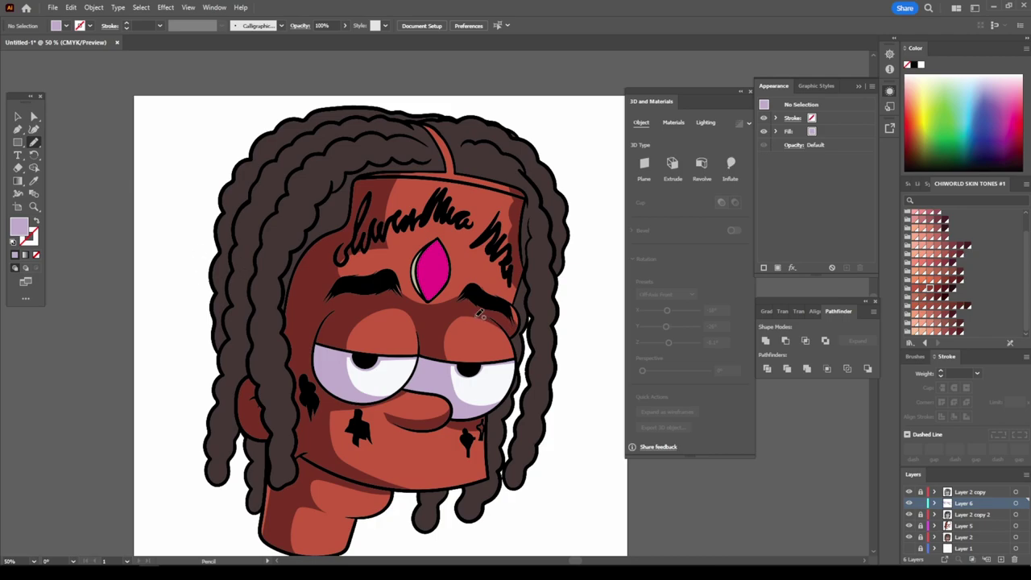
# Sample the dark hair colour and darken it in the Color Picker as the fill.
pyautogui.click(33, 182)
pyautogui.click(273, 233)
pyautogui.doubleClick(20, 226)
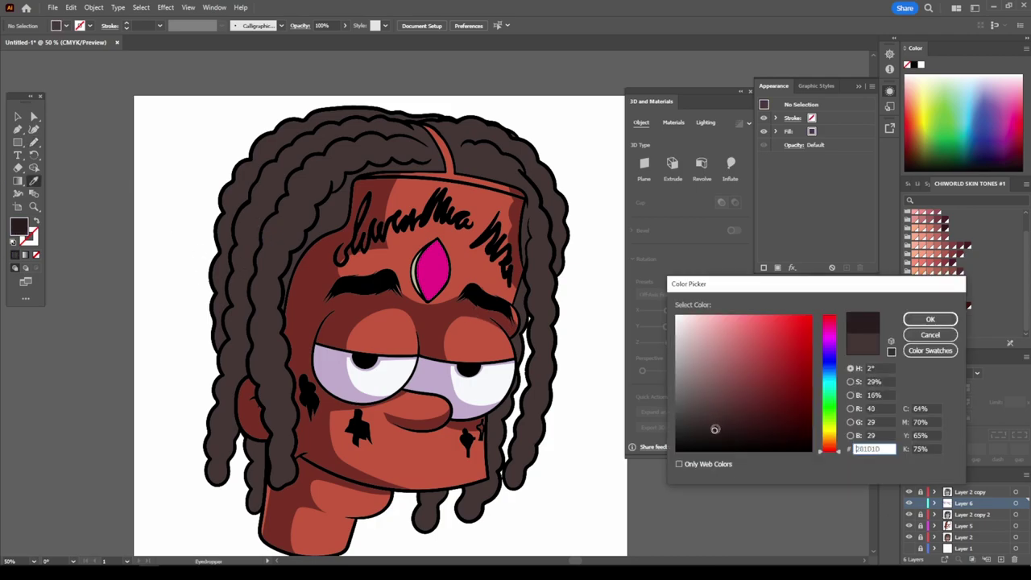
pyautogui.click(931, 319)
pyautogui.press('n')
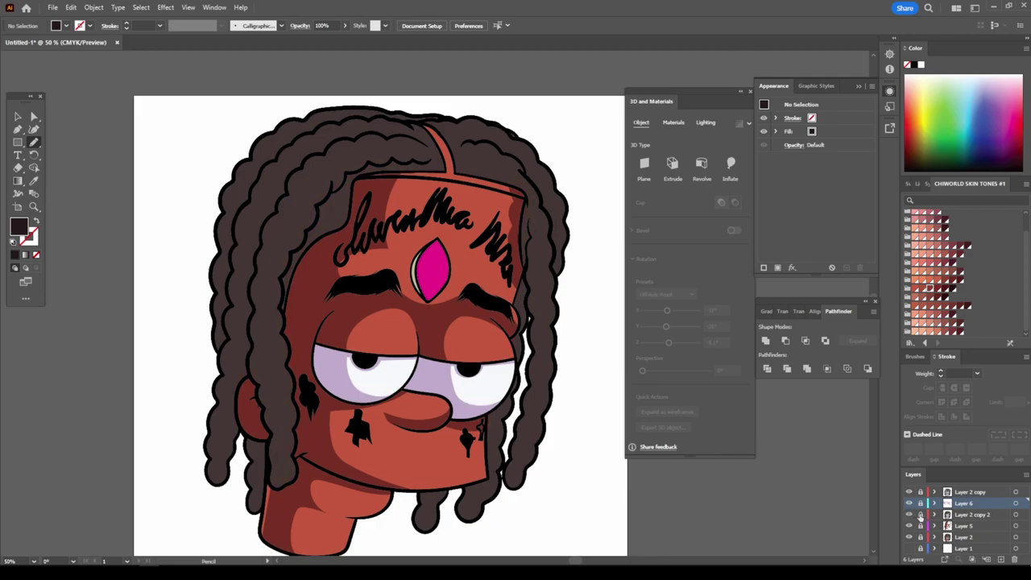
# Make Layer 2 copy 2 active and draw a shading shape along a left hair strand.
pyautogui.click(946, 515)
pyautogui.click(34, 117)
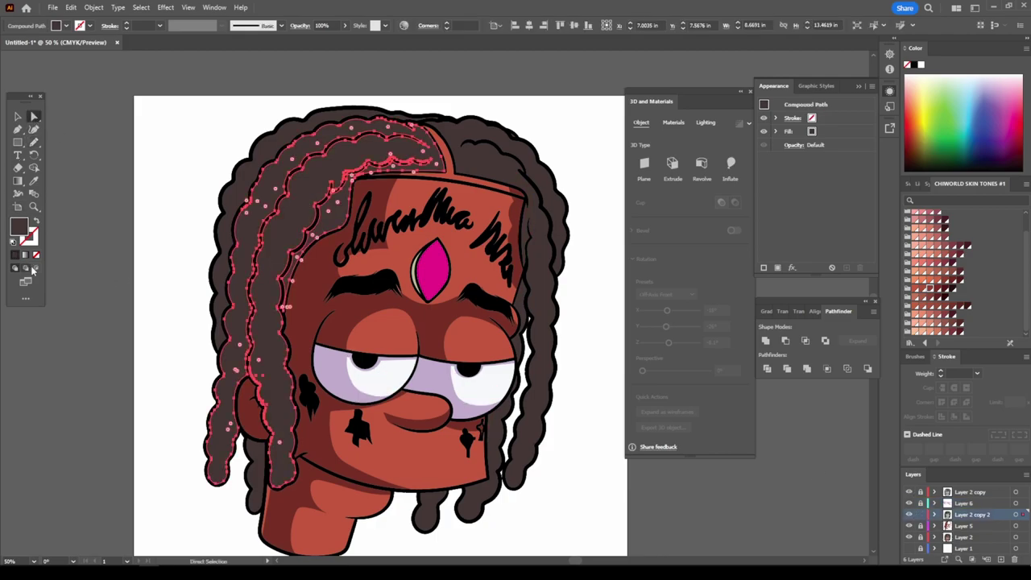
pyautogui.hotkey('ctrl', '+')
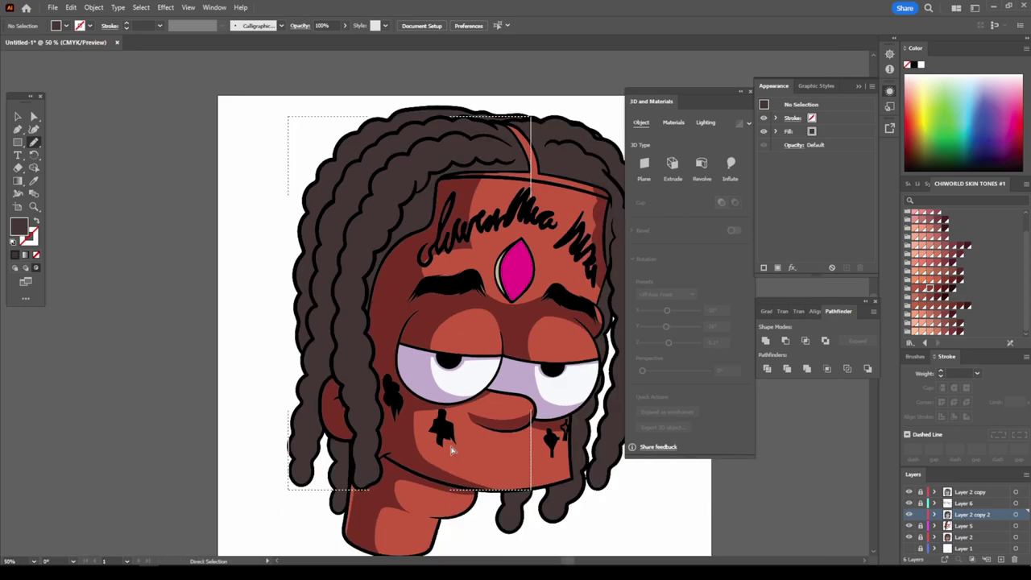
pyautogui.scroll(1, 375, 506)
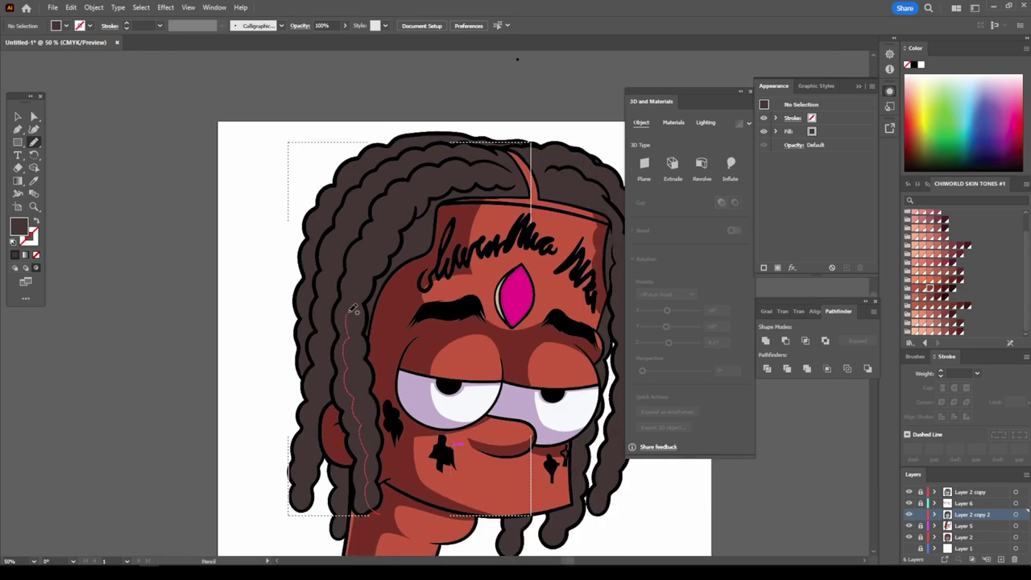
pyautogui.moveTo(520, 172); pyautogui.dragTo(521, 173)
# Darken the fill further and draw shading along the left dreadlocks.
pyautogui.doubleClick(18, 228)
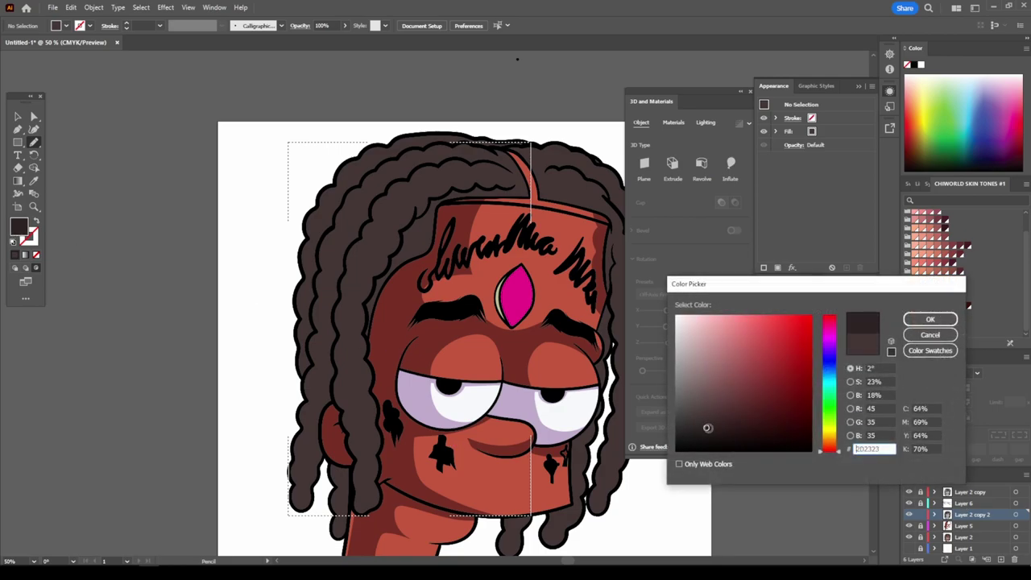
pyautogui.click(930, 319)
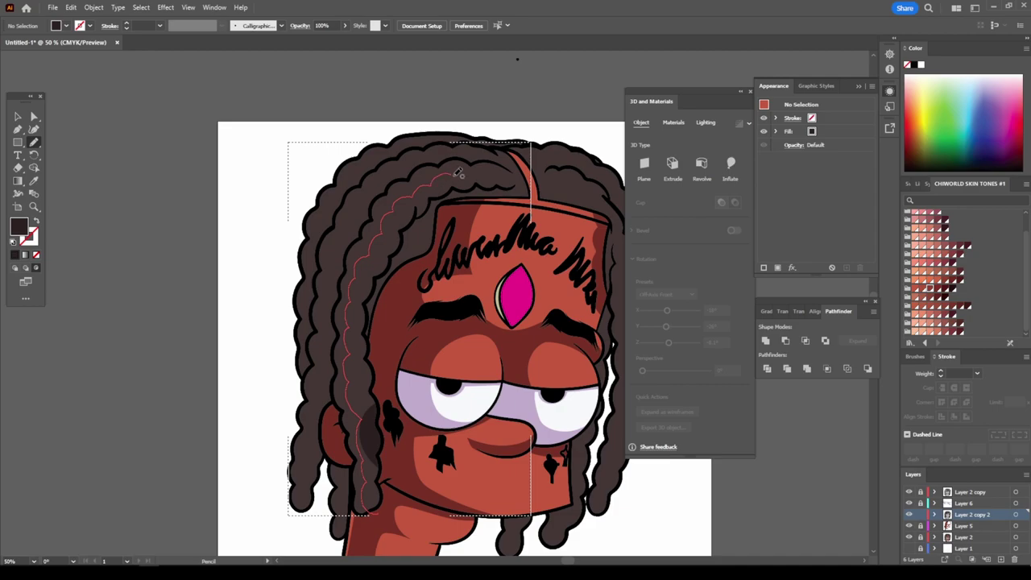
pyautogui.moveTo(524, 169); pyautogui.dragTo(524, 169)
pyautogui.scroll(-3, 511, 449)
pyautogui.scroll(5, 511, 449)
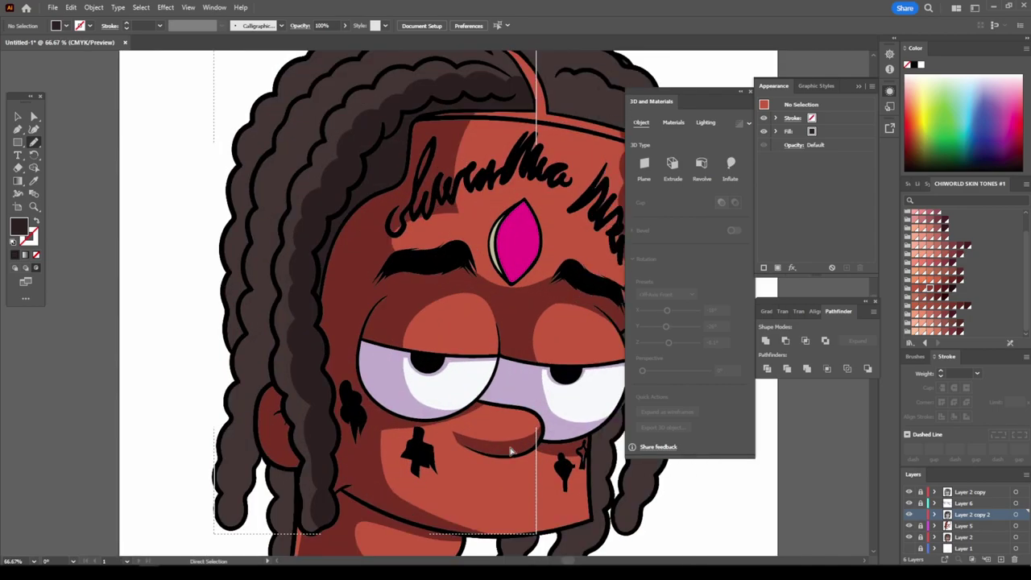
pyautogui.scroll(-2, 513, 443)
pyautogui.scroll(1, 513, 443)
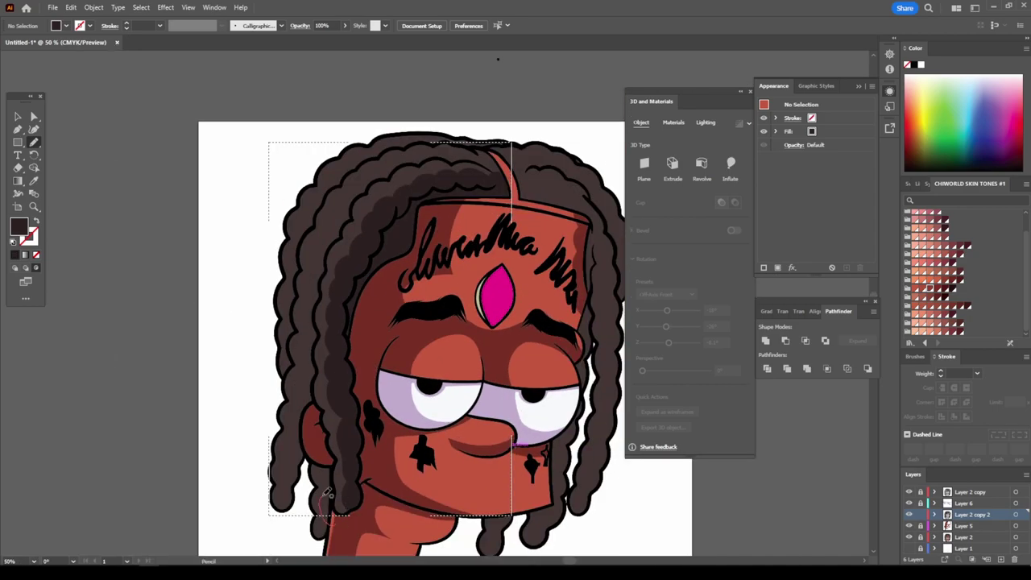
# Add dark shading shapes on a left strand and across the top-left hair.
pyautogui.moveTo(298, 422); pyautogui.dragTo(298, 422)
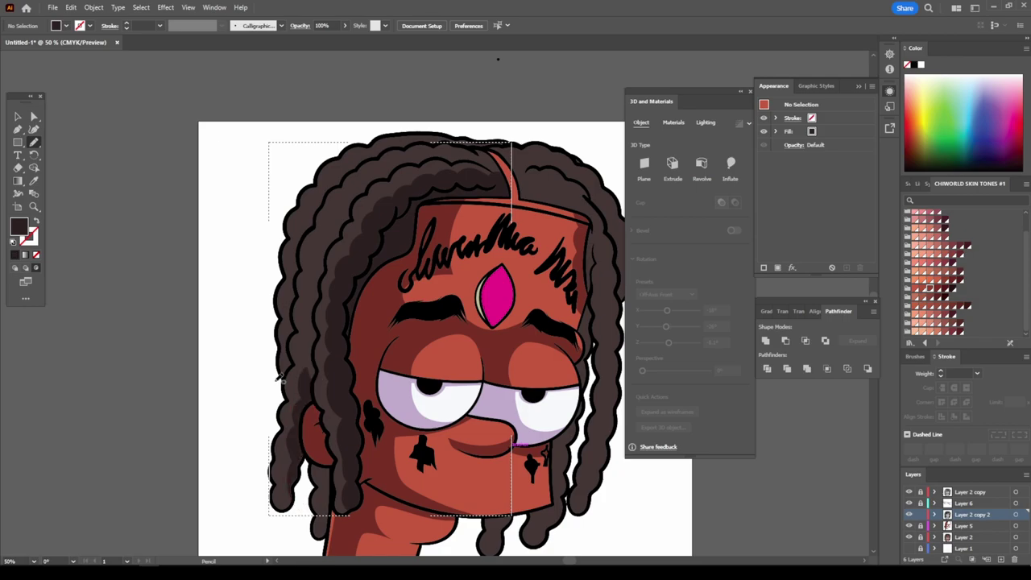
pyautogui.scroll(1, 302, 451)
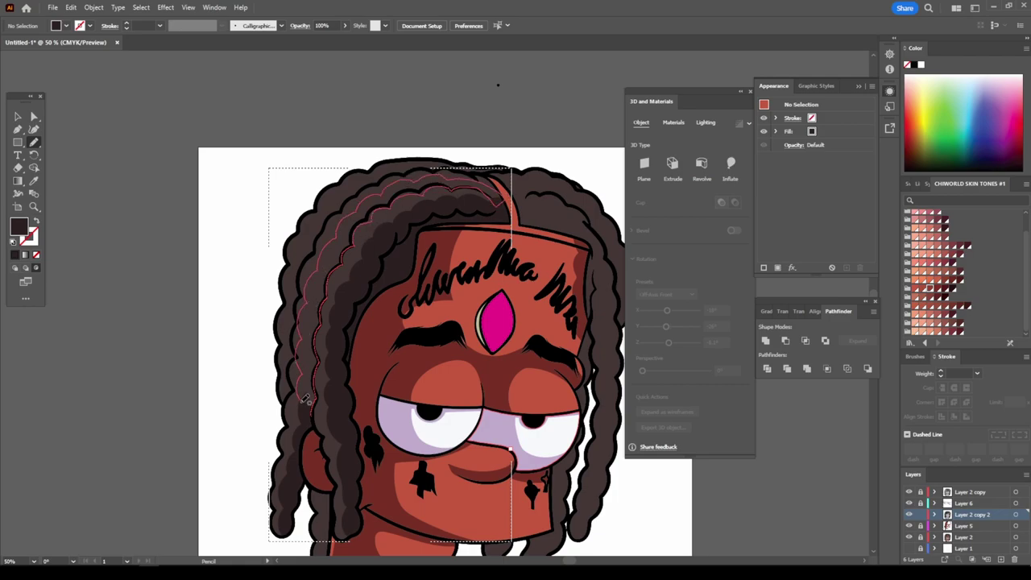
pyautogui.moveTo(306, 398); pyautogui.dragTo(306, 399)
pyautogui.hotkey('ctrl', '-')
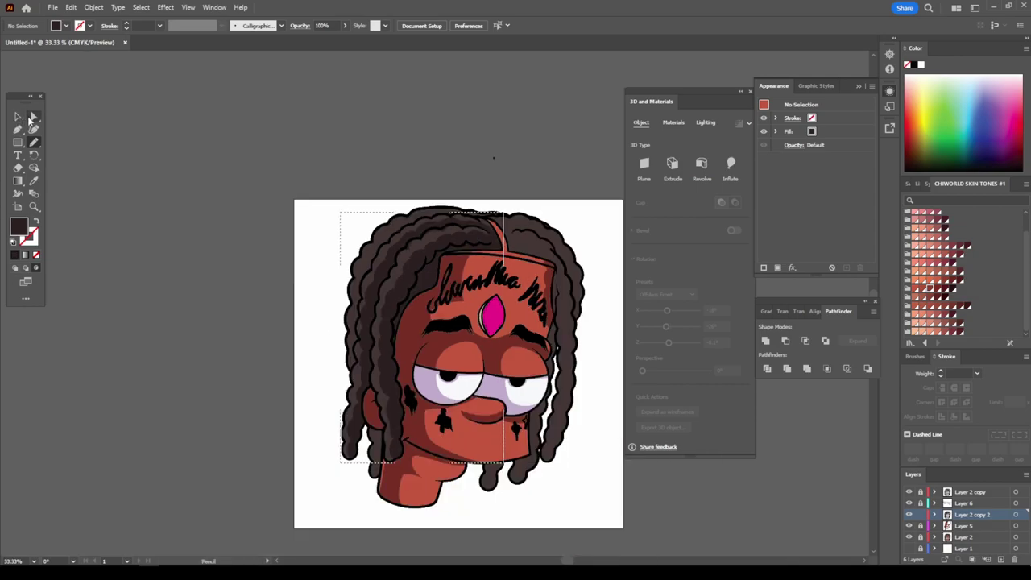
# Direct-select the left hair outline path to inspect it, then deselect it.
pyautogui.click(33, 117)
pyautogui.click(353, 314)
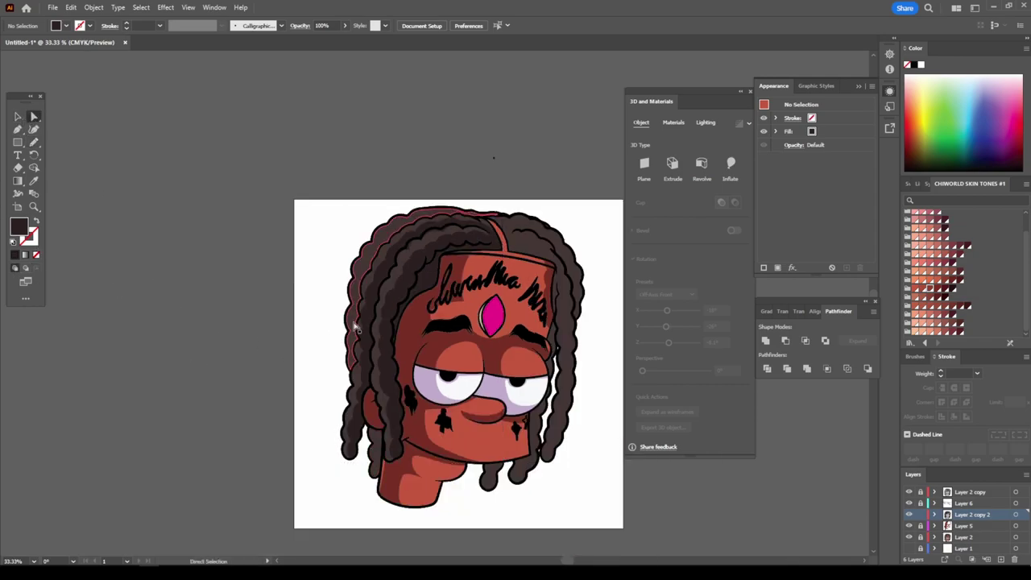
pyautogui.click(58, 199)
pyautogui.press('n')
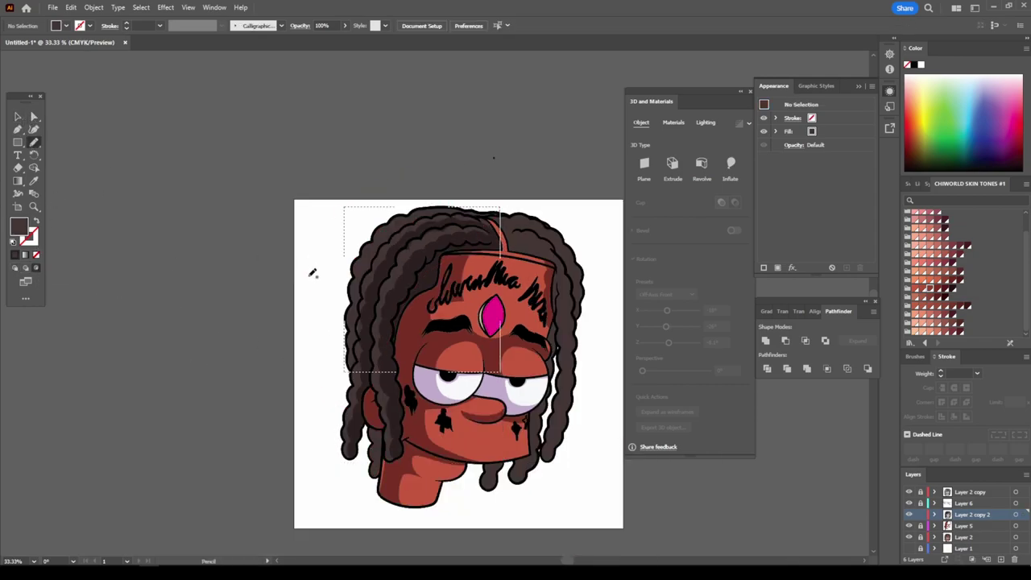
# Sketch a dark brown shading path beside the left hair, then undo the stray path.
pyautogui.moveTo(272, 305); pyautogui.dragTo(329, 407)
pyautogui.doubleClick(19, 227)
pyautogui.click(928, 319)
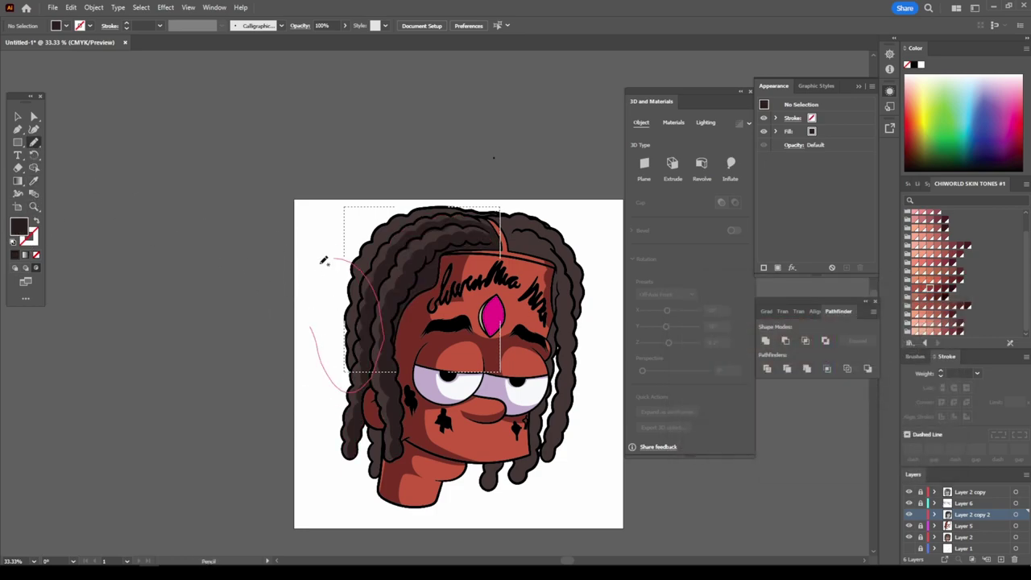
pyautogui.hotkey('ctrl', 'z')
pyautogui.hotkey('ctrl', '=')
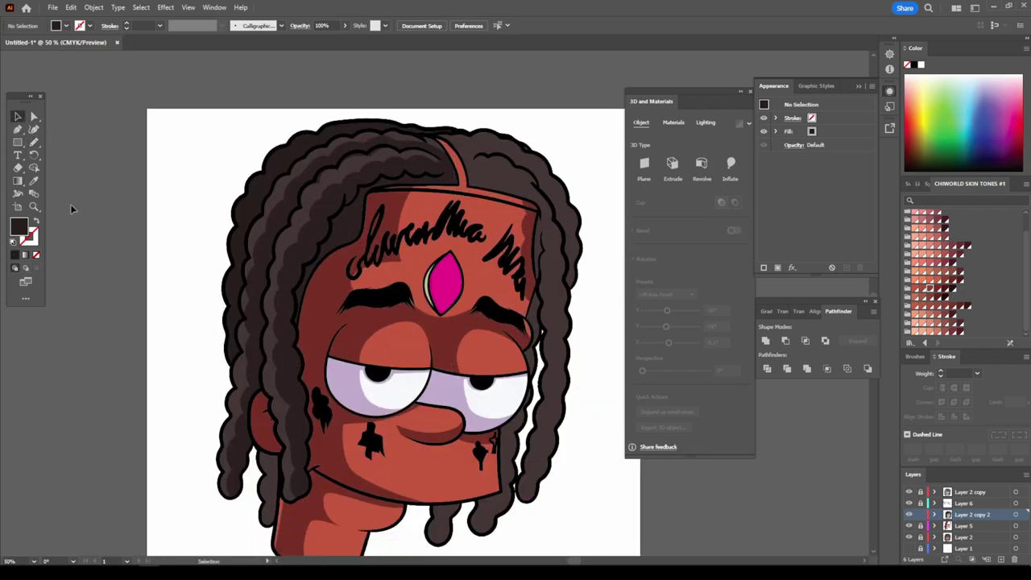
# Select the right hair and give it the left hair's colour with the Eyedropper.
pyautogui.scroll(-1, 71, 210)
pyautogui.scroll(1, 125, 135)
pyautogui.hotkey('ctrl', 'a')
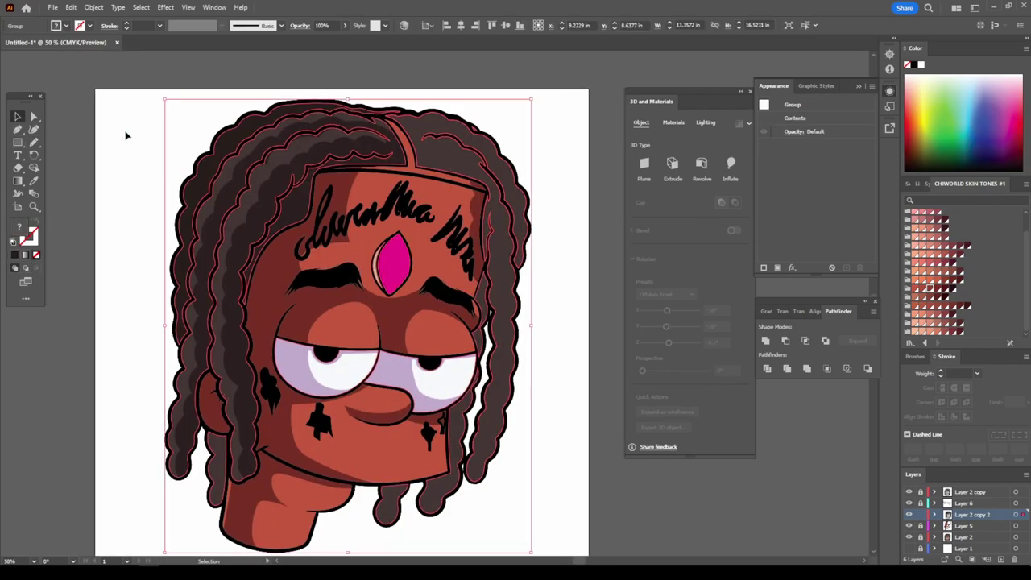
pyautogui.press('a')
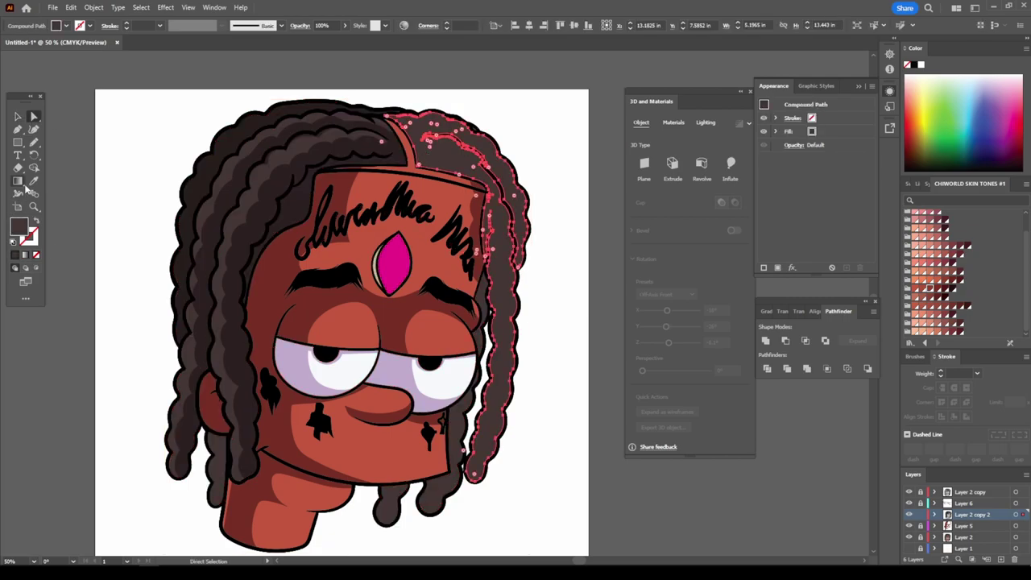
pyautogui.press('i')
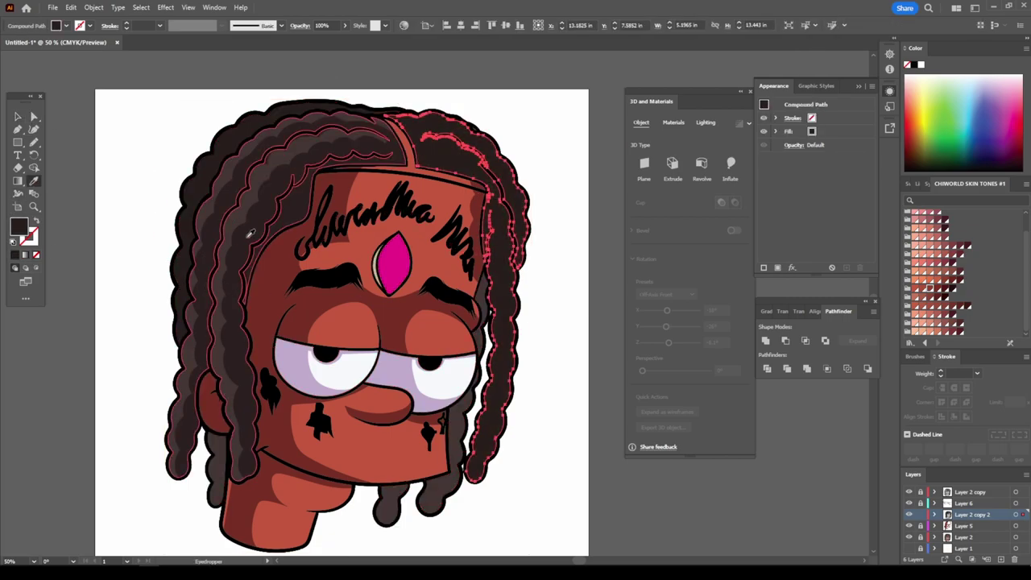
pyautogui.click(251, 233)
# Darken the fill to 3F3232 brown in the Color Picker.
pyautogui.doubleClick(20, 228)
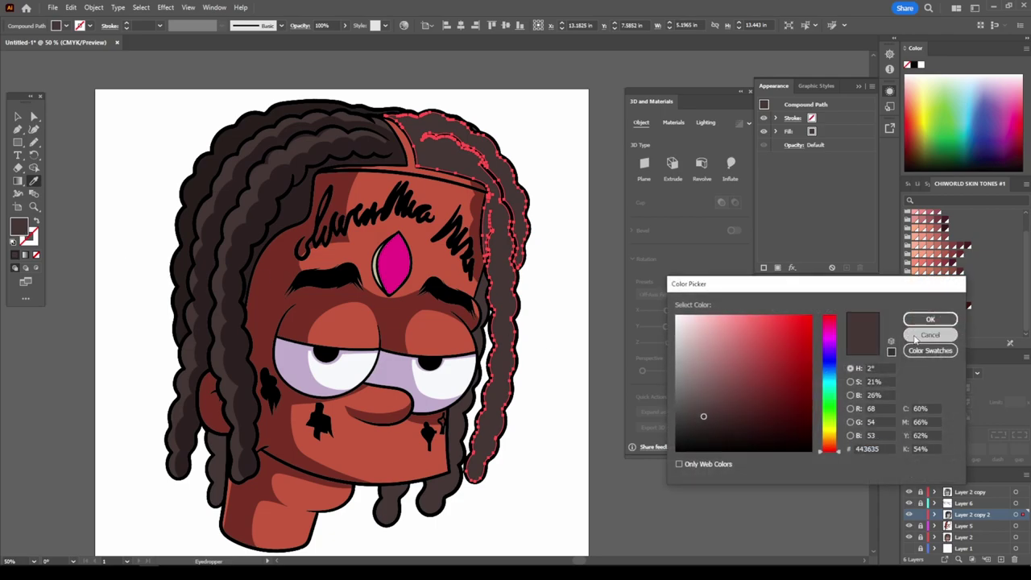
pyautogui.click(915, 339)
pyautogui.press('n')
pyautogui.doubleClick(20, 227)
pyautogui.click(704, 418)
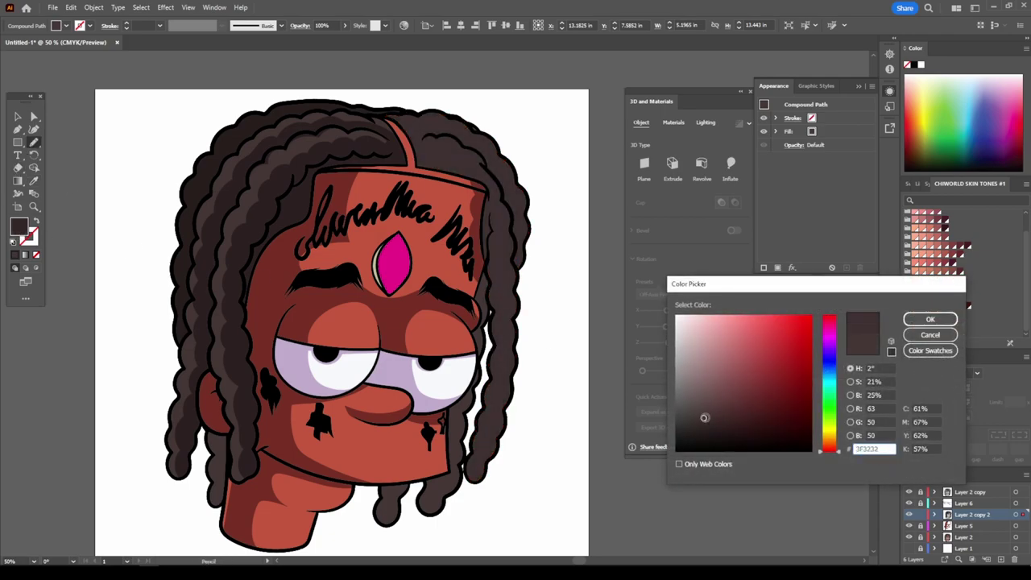
pyautogui.click(930, 319)
# Set a near-black 282323 fill and draw shading between the right hair strands.
pyautogui.hotkey('ctrl', 'shift', 'a')
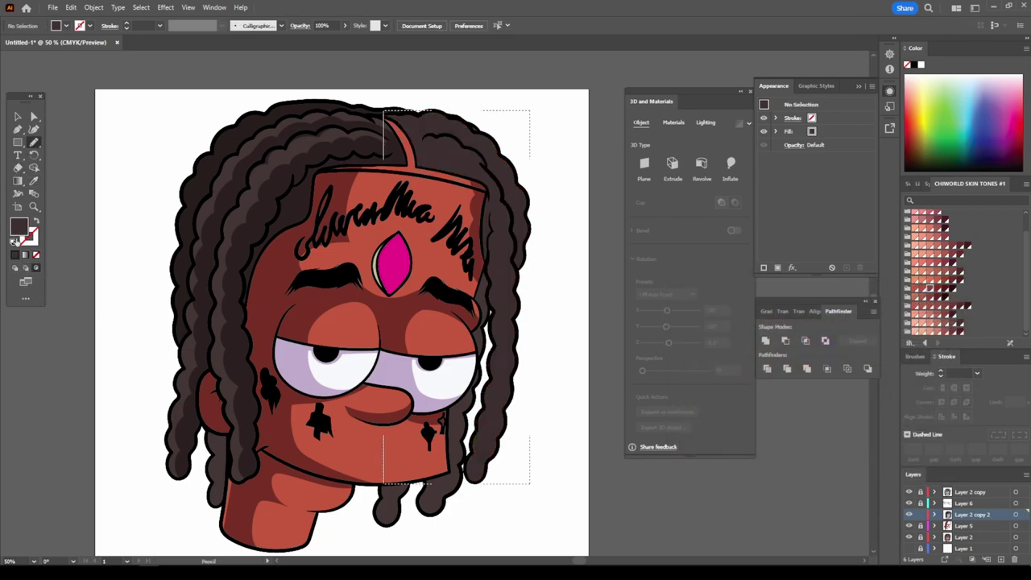
pyautogui.doubleClick(20, 227)
pyautogui.click(700, 428)
pyautogui.click(930, 319)
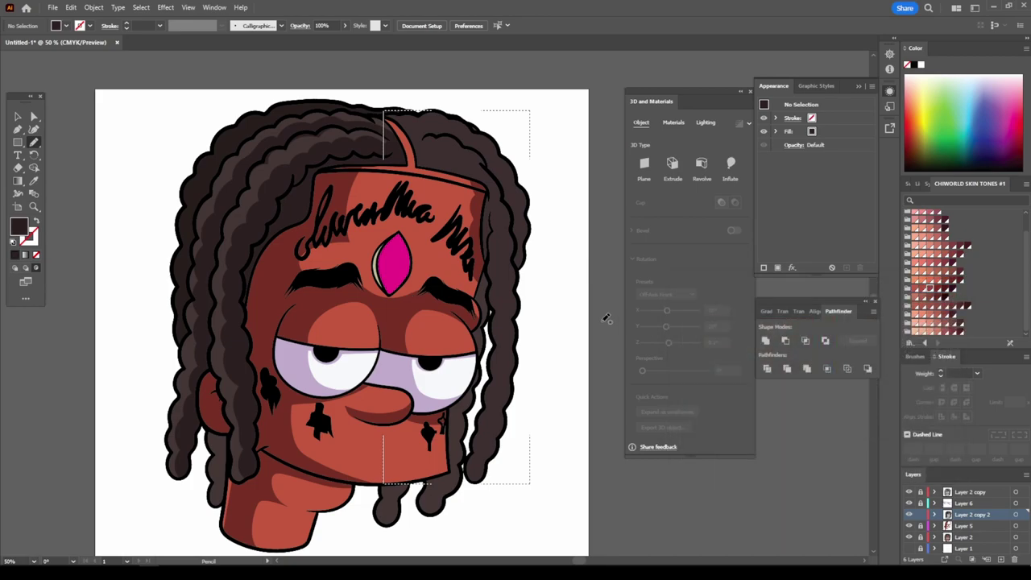
pyautogui.moveTo(465, 476); pyautogui.dragTo(488, 388)
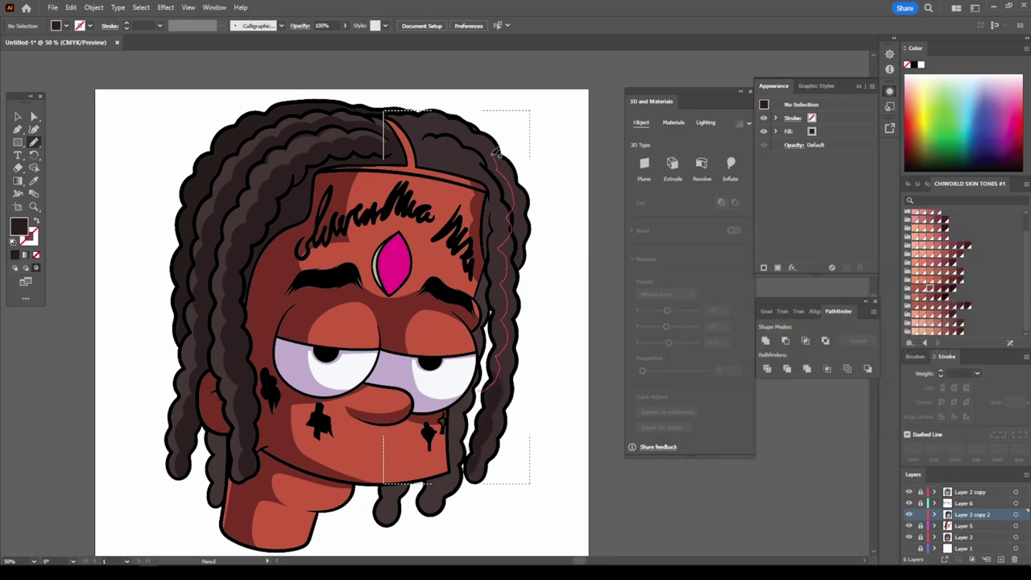
pyautogui.moveTo(390, 131); pyautogui.dragTo(391, 133)
# Finish the right hair edge path and give it a dark fill.
pyautogui.moveTo(511, 196); pyautogui.dragTo(511, 198)
pyautogui.hotkey('ctrl', '-')
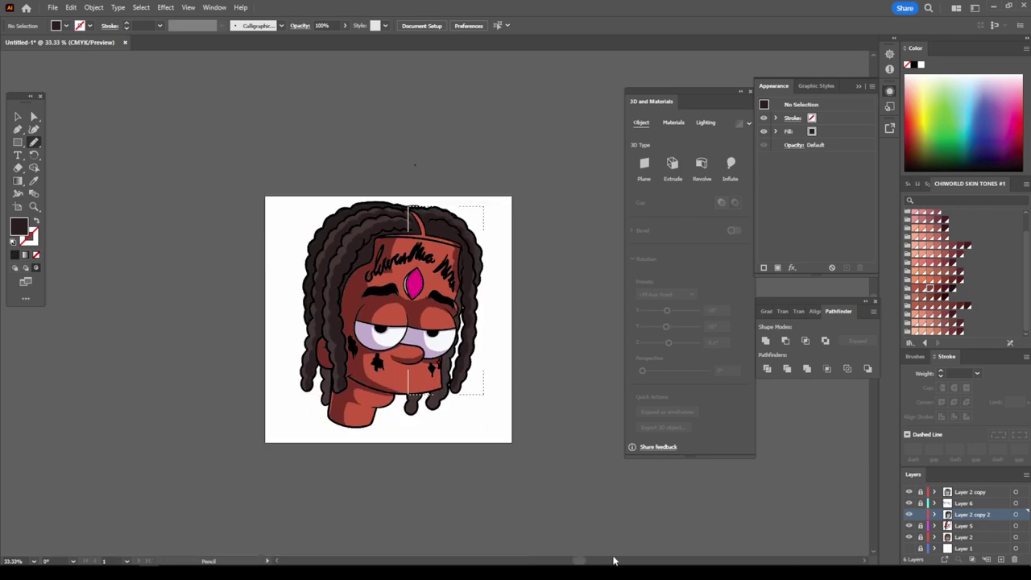
pyautogui.hotkey('ctrl', '+')
pyautogui.press('a')
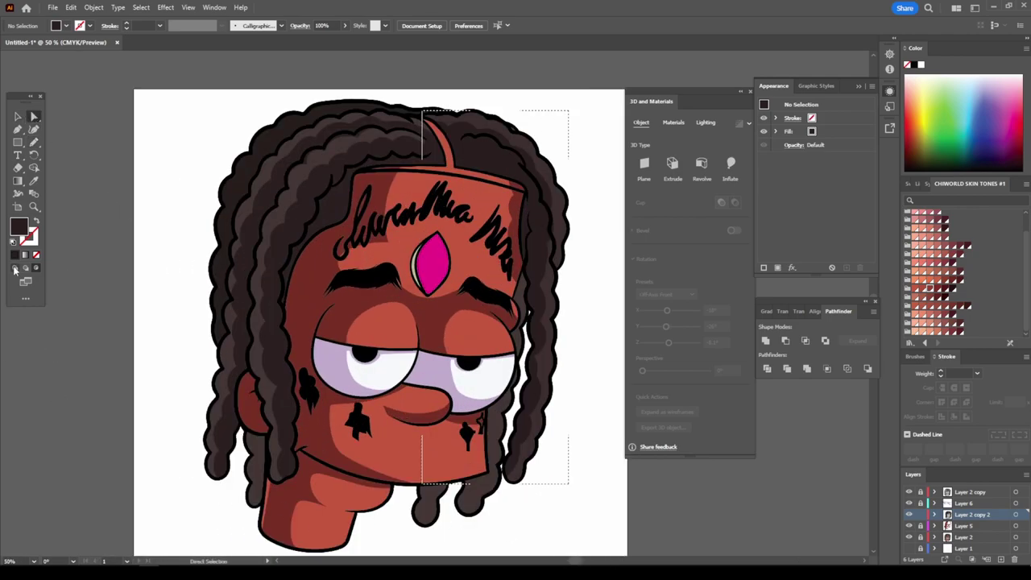
pyautogui.click(517, 346)
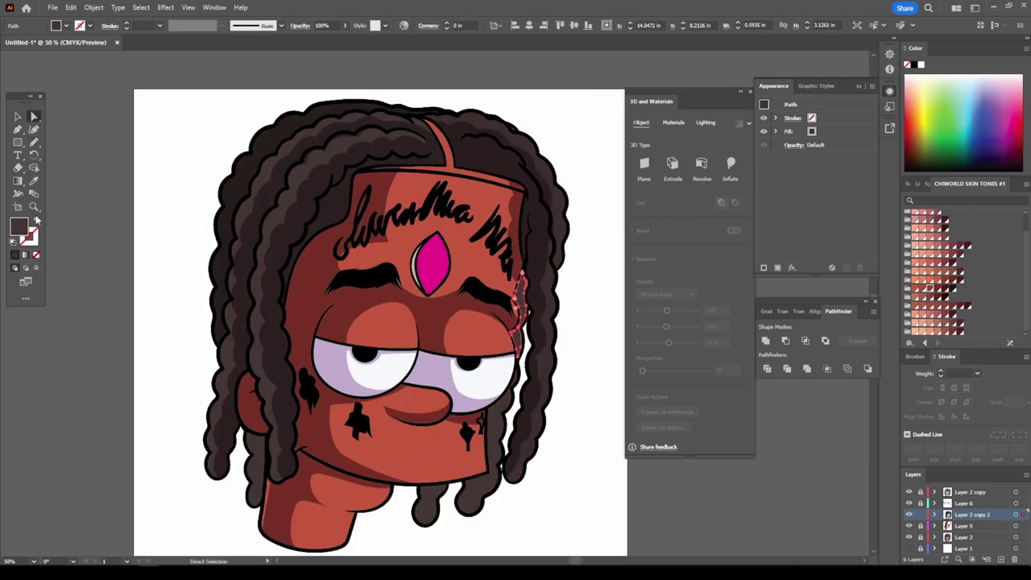
pyautogui.doubleClick(17, 228)
pyautogui.click(923, 318)
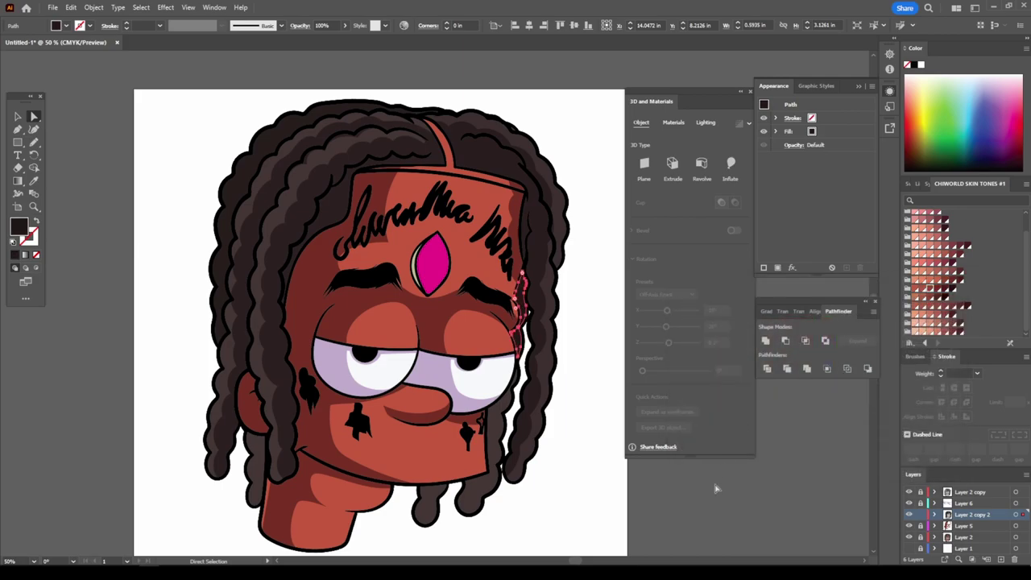
pyautogui.click(482, 508)
# Give the lower dreadlock paths the same dark fill, then deselect them.
pyautogui.keyDown('shift'); pyautogui.click(254, 467); pyautogui.keyUp('shift')
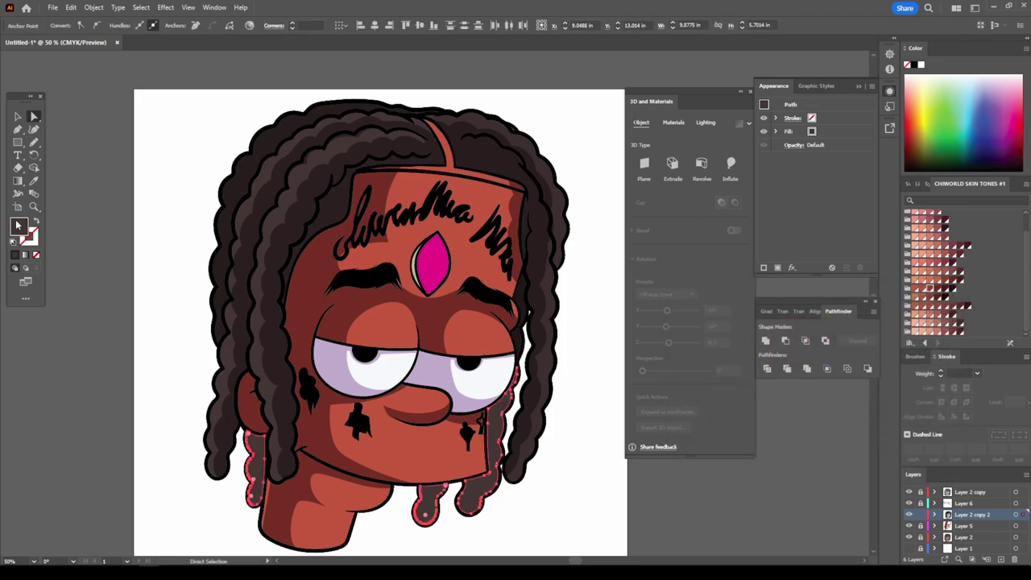
pyautogui.doubleClick(18, 225)
pyautogui.click(923, 318)
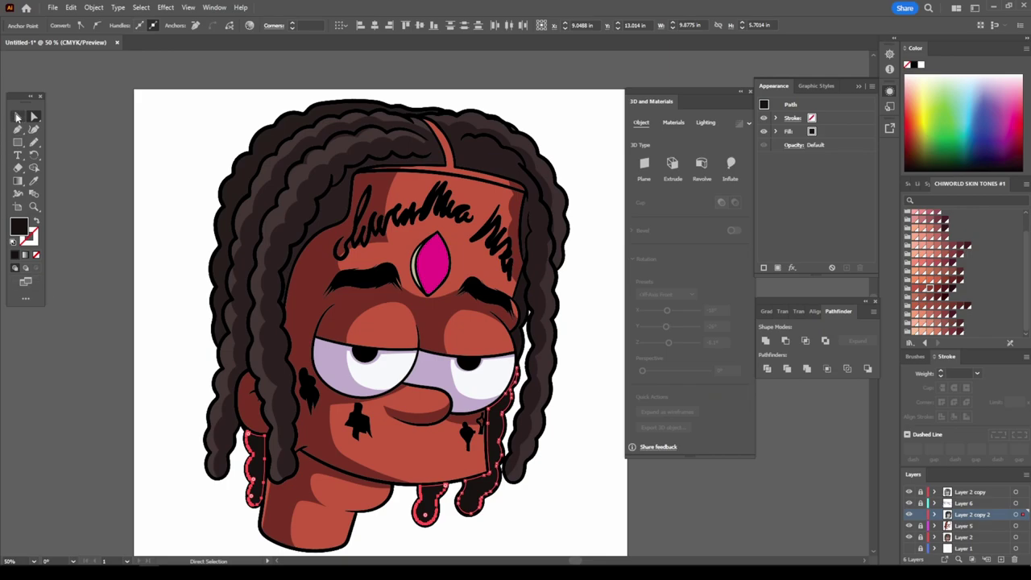
pyautogui.click(18, 118)
pyautogui.scroll(-3, 475, 539)
pyautogui.scroll(3, 450, 497)
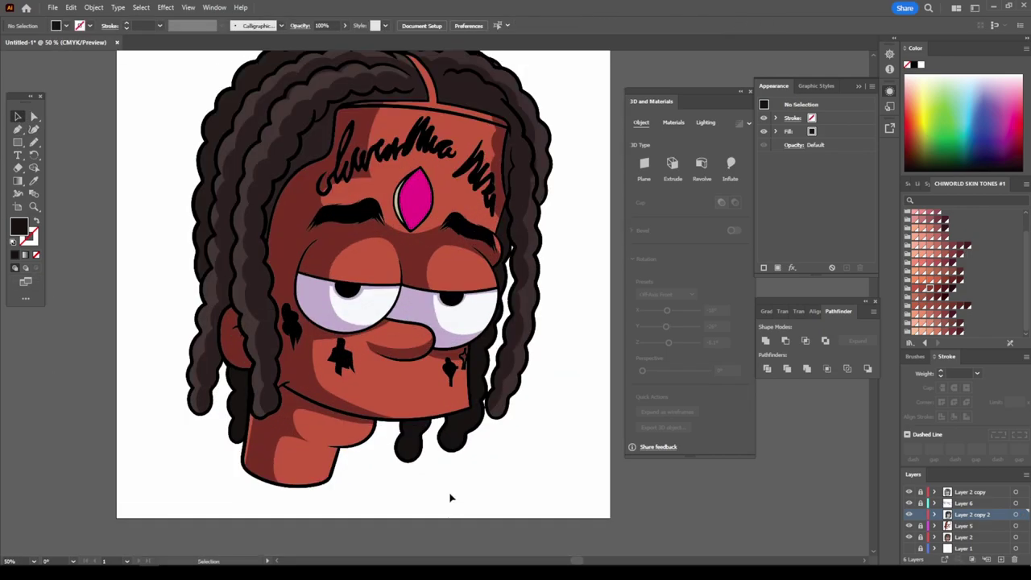
# Add Layer 7, pick a reddish skin-tone colour, and set up the Paintbrush with no fill.
pyautogui.click(1001, 559)
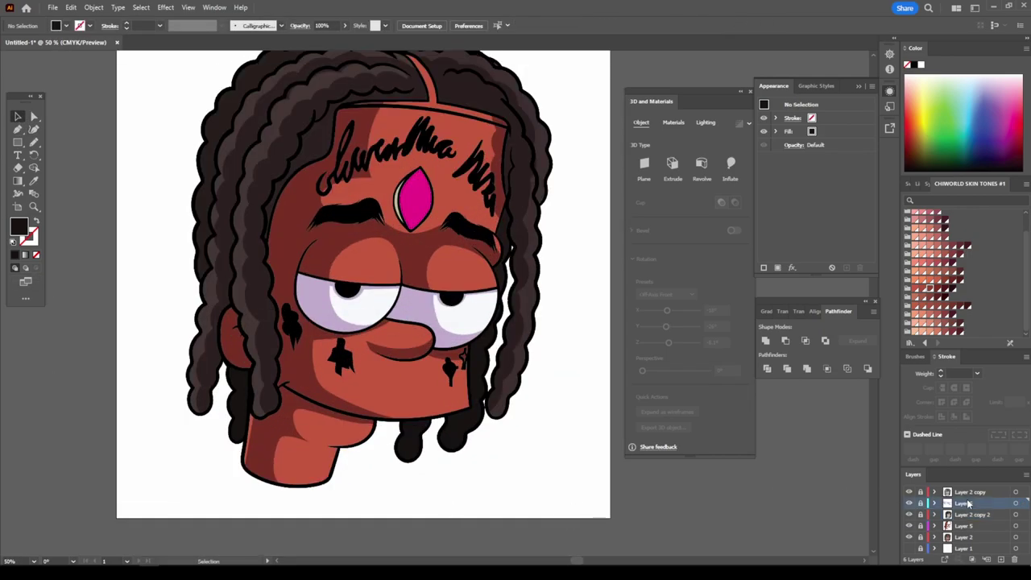
pyautogui.click(916, 293)
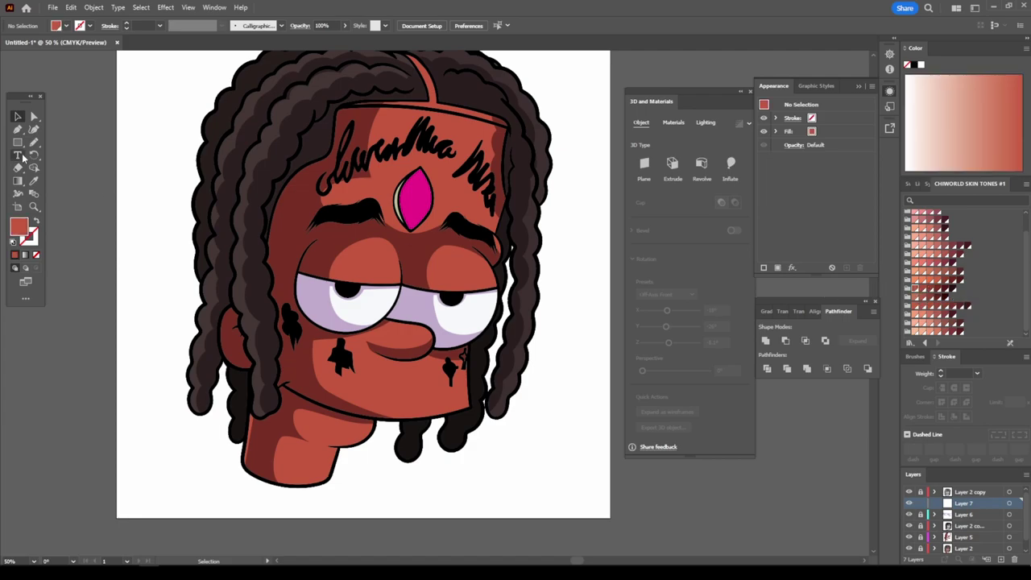
pyautogui.click(33, 142)
pyautogui.hotkey('ctrl', '+')
pyautogui.hotkey('ctrl', '+')
pyautogui.hotkey('ctrl', '+')
pyautogui.hotkey('ctrl', '+')
pyautogui.hotkey('shift', 'x')
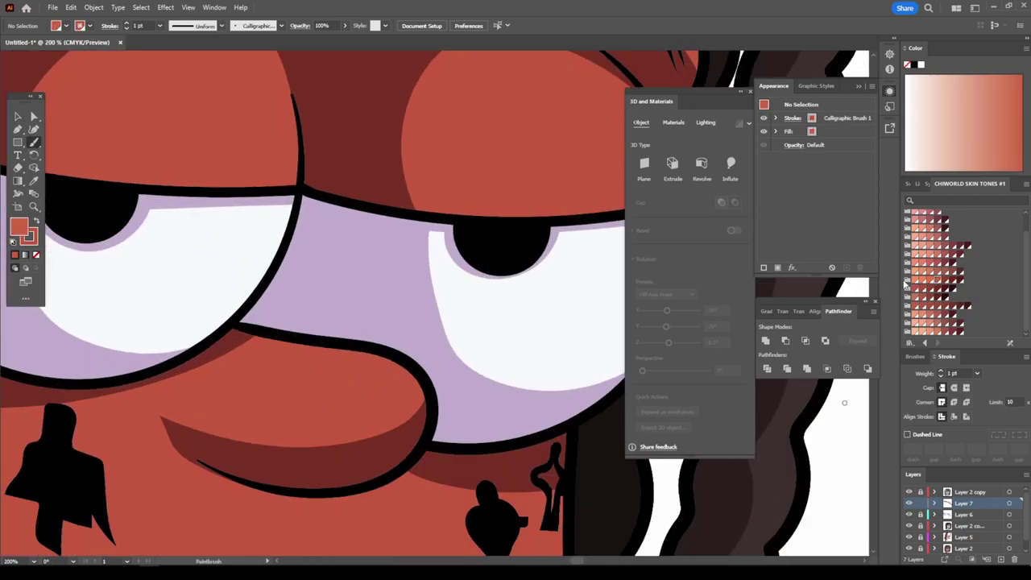
pyautogui.press('/')
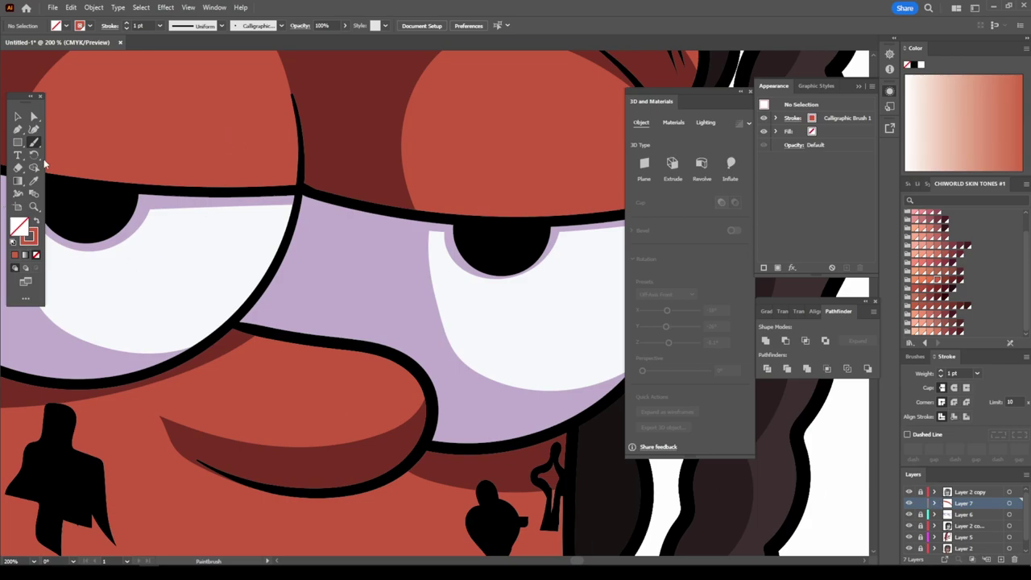
pyautogui.hotkey('ctrl', '-')
pyautogui.hotkey('ctrl', '-')
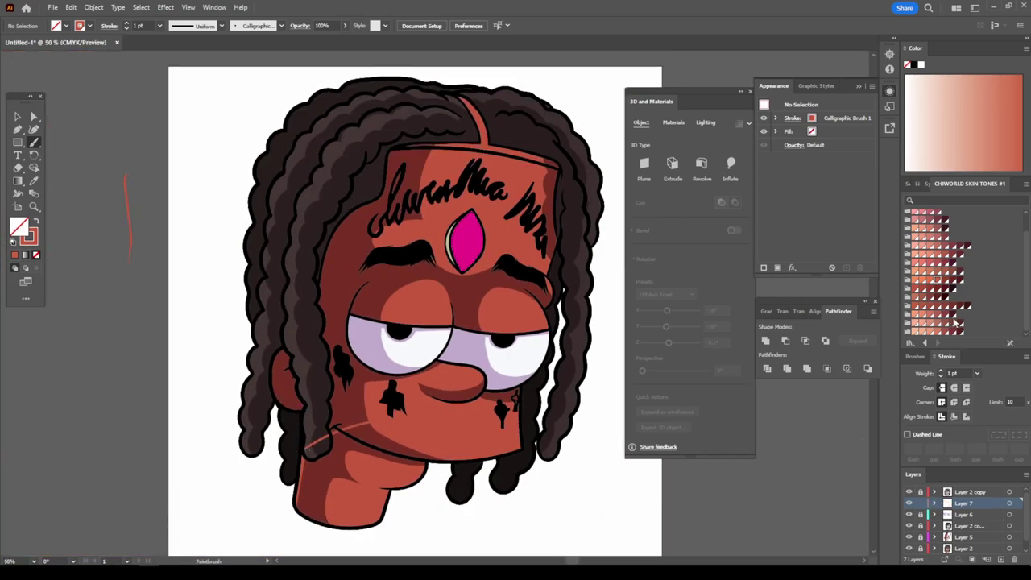
# Try red skin-tone swatches and paint a red test stroke on the pasteboard.
pyautogui.click(916, 286)
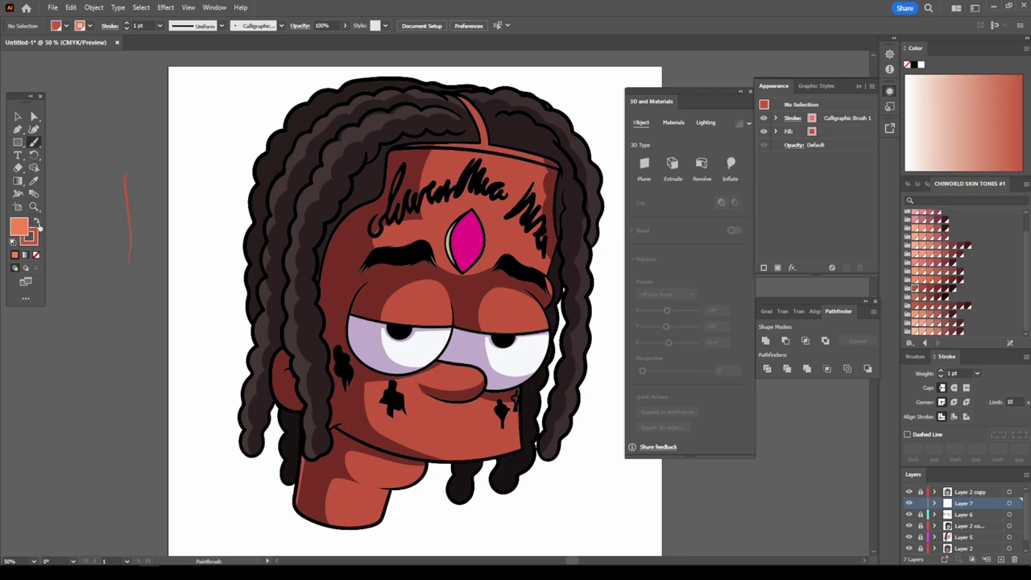
pyautogui.click(942, 295)
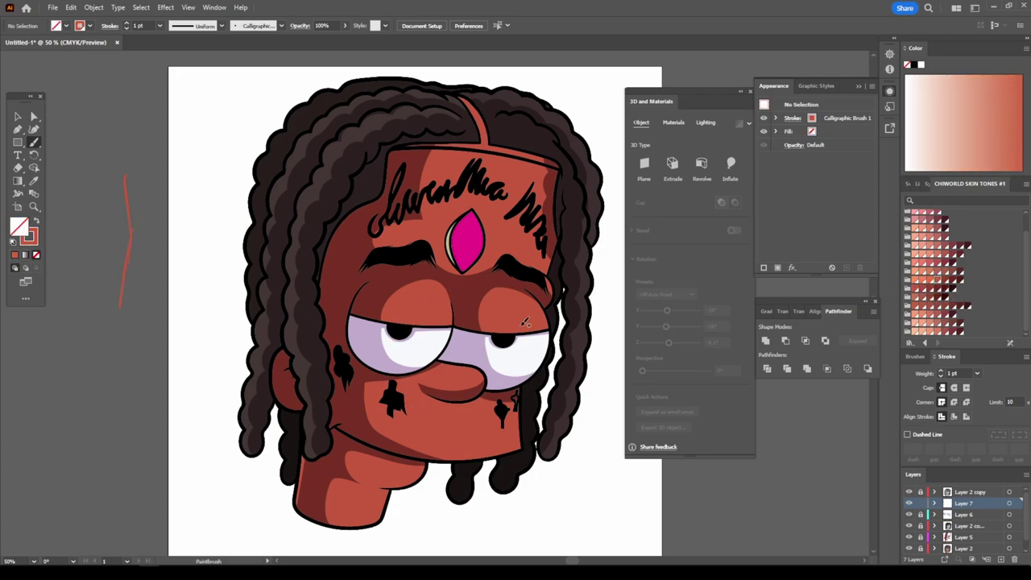
pyautogui.click(33, 235)
pyautogui.moveTo(135, 205); pyautogui.dragTo(123, 307)
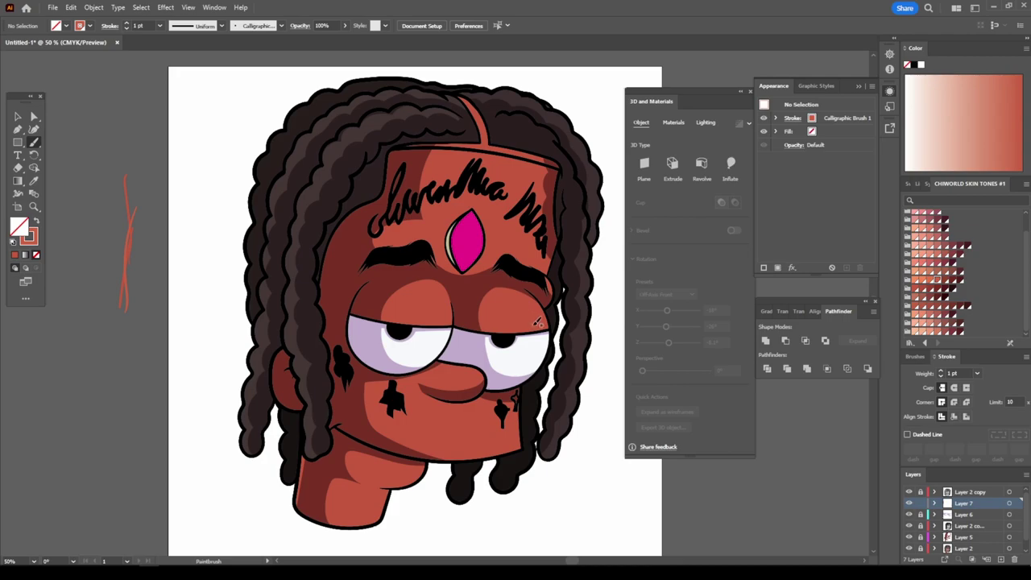
pyautogui.click(930, 278)
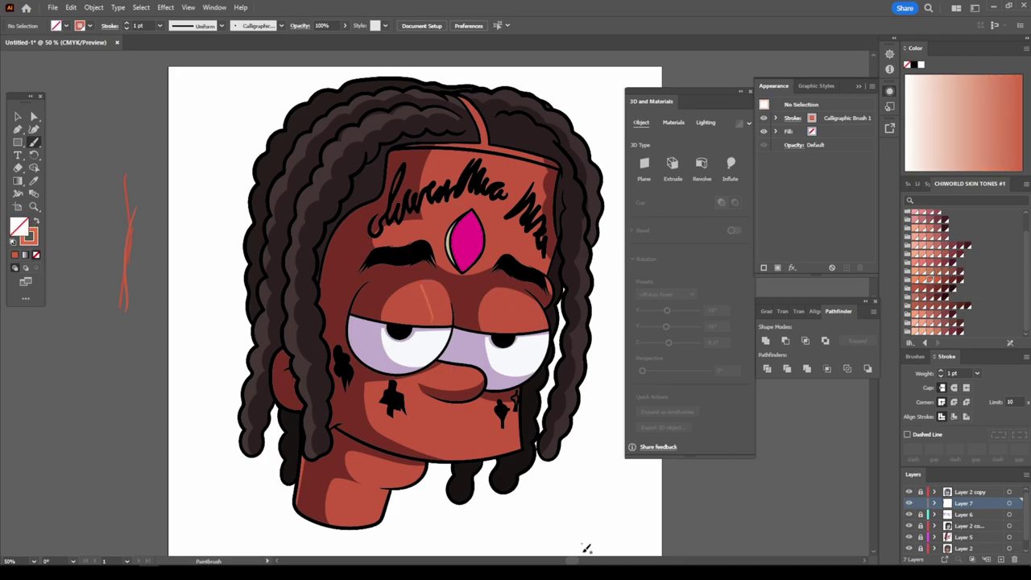
pyautogui.hotkey('ctrl', '=')
pyautogui.hotkey('ctrl', '=')
pyautogui.hotkey('ctrl', '=')
# Lighten the colour to pale orange-red and make it a 2 pt stroke.
pyautogui.press('i')
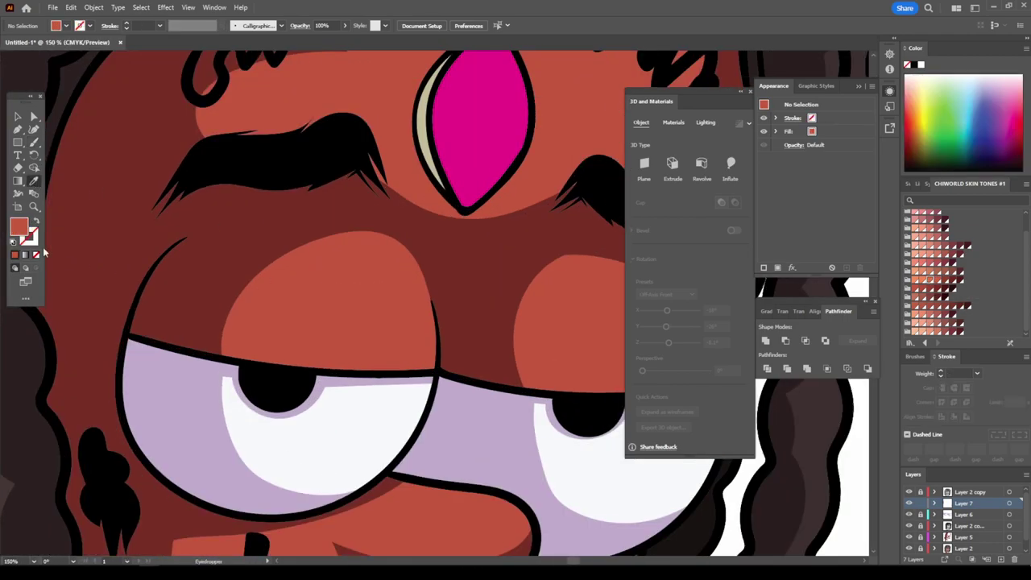
pyautogui.doubleClick(18, 227)
pyautogui.click(765, 326)
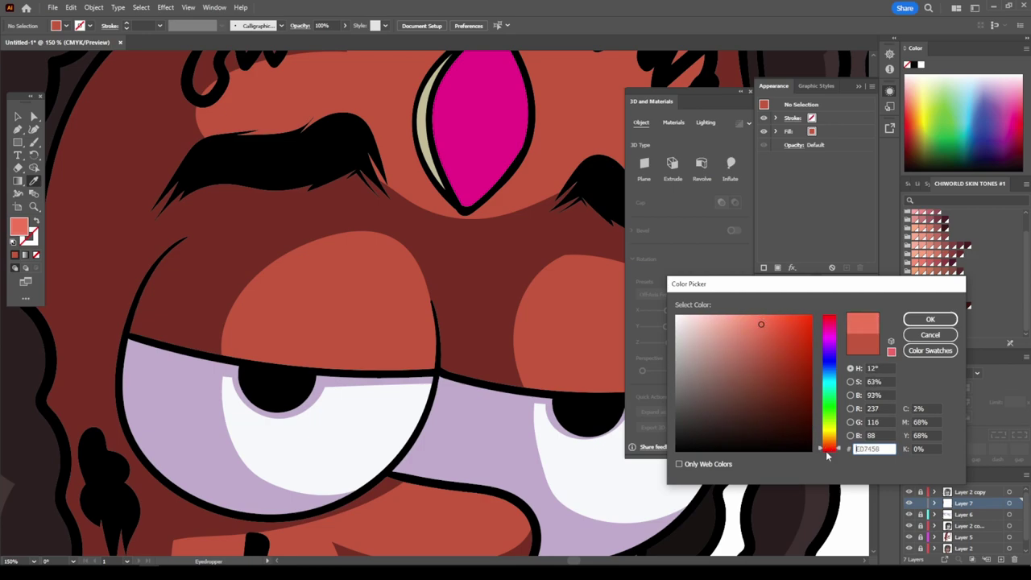
pyautogui.click(930, 319)
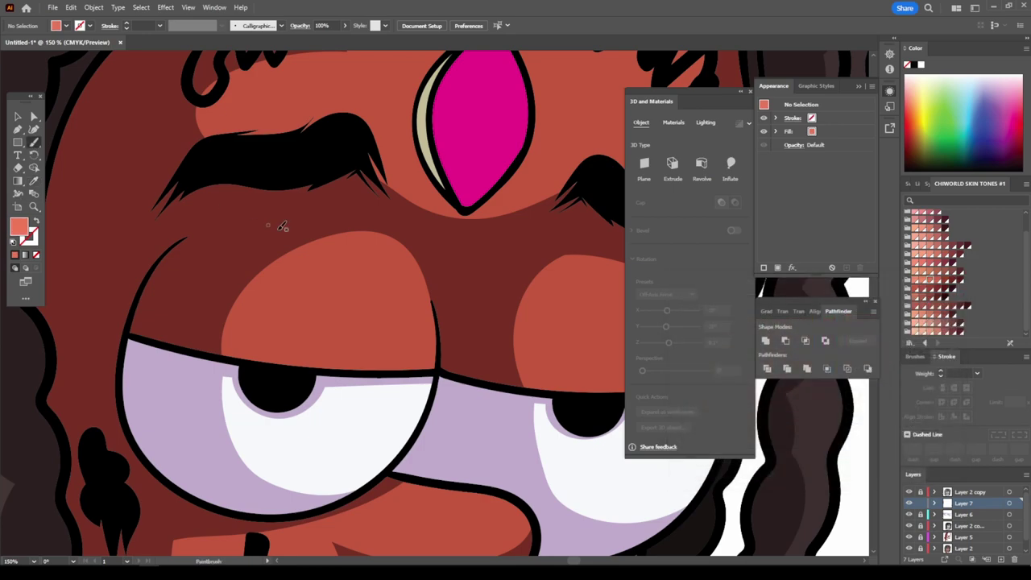
pyautogui.hotkey('shift', 'x')
pyautogui.click(160, 25)
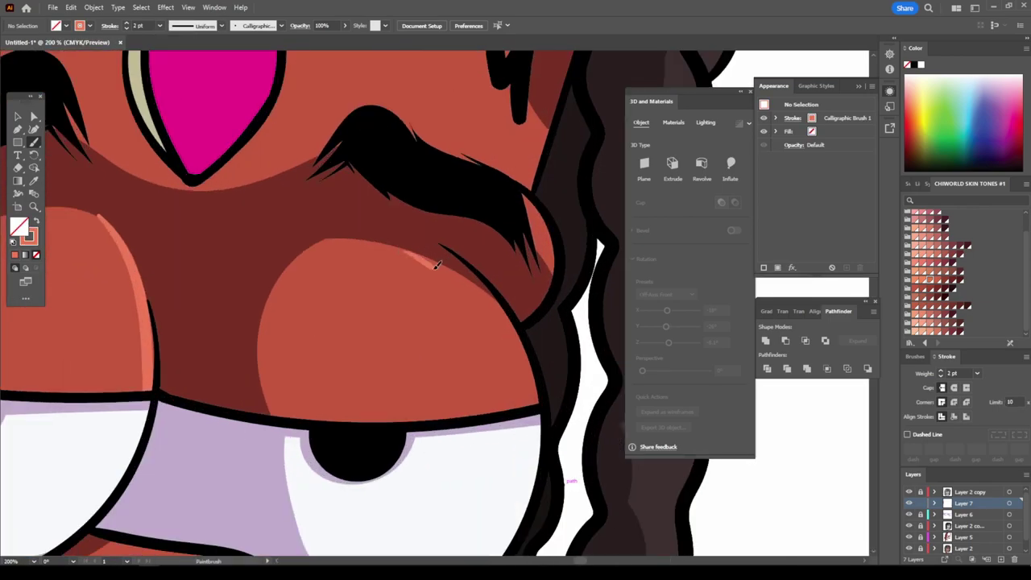
# Paint light highlight strokes along the cheek, nose, chin and jaw edges.
pyautogui.moveTo(435, 265); pyautogui.dragTo(537, 394)
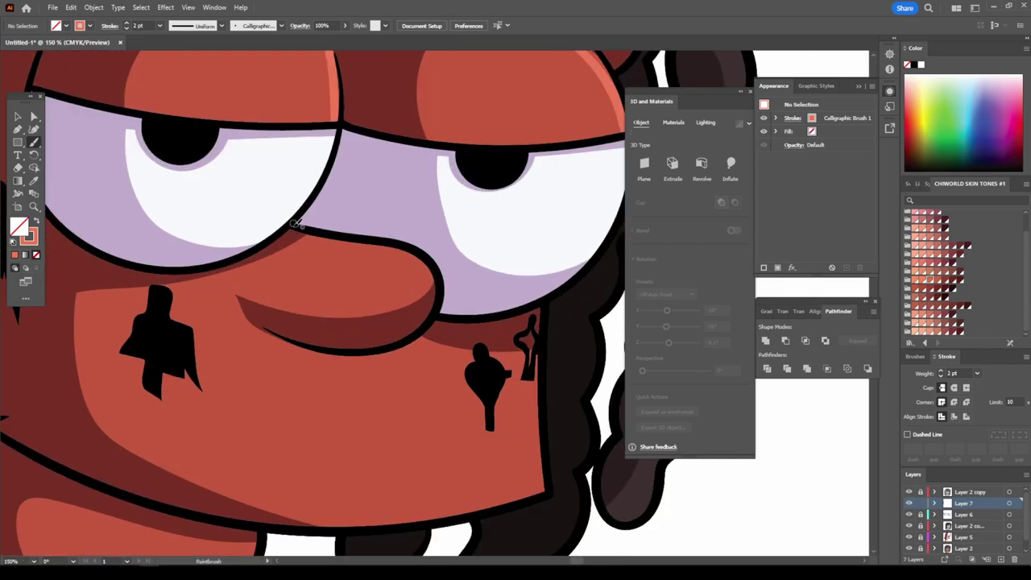
pyautogui.moveTo(286, 228)
pyautogui.mouseDown()
pyautogui.moveTo(435, 300)
pyautogui.moveTo(444, 445)
pyautogui.mouseUp()
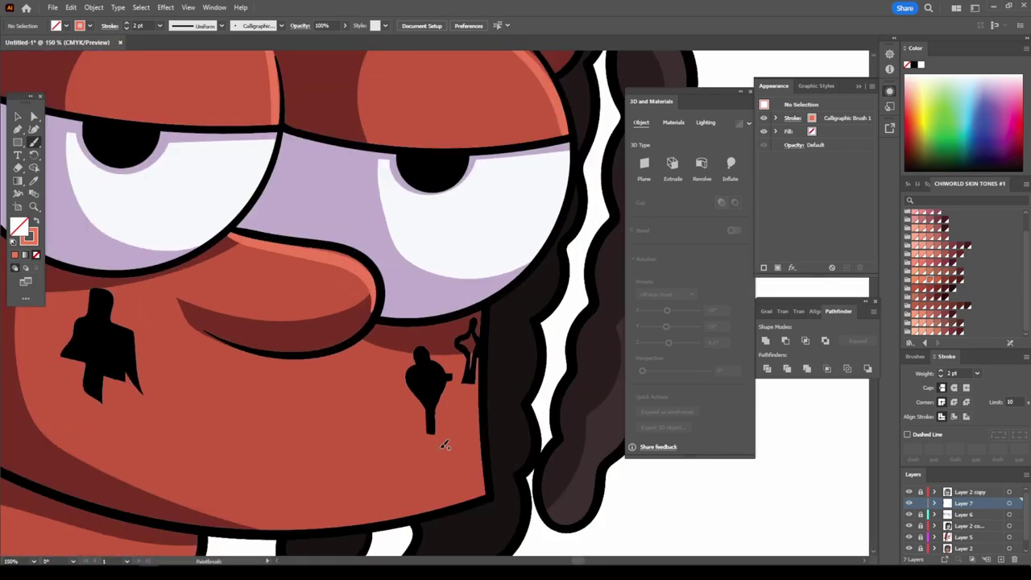
pyautogui.moveTo(483, 492)
pyautogui.mouseDown()
pyautogui.moveTo(474, 306)
pyautogui.moveTo(194, 519)
pyautogui.mouseUp()
pyautogui.hotkey('ctrl', '0')
pyautogui.scroll(5, 495, 488)
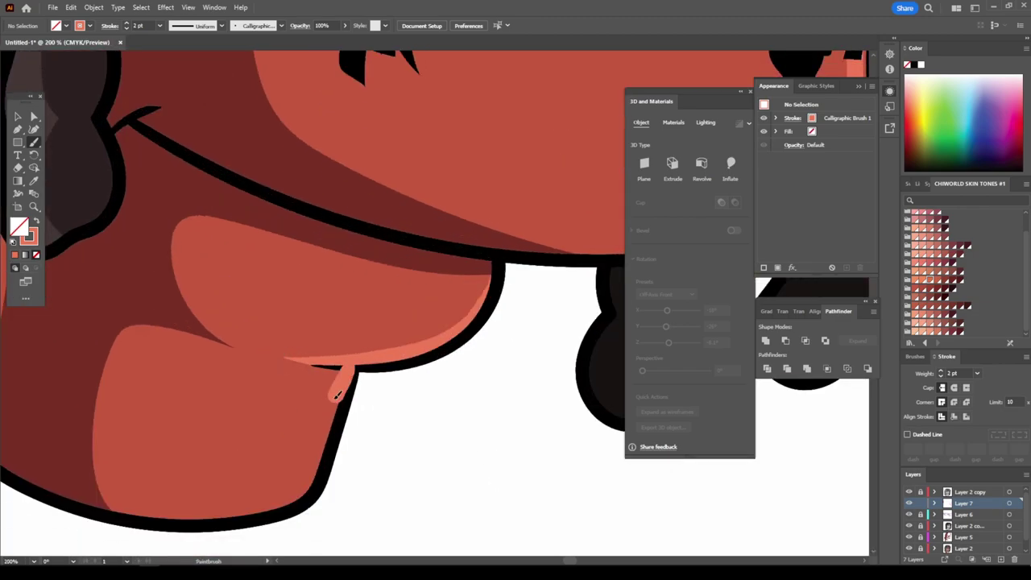
pyautogui.moveTo(344, 367); pyautogui.dragTo(137, 516)
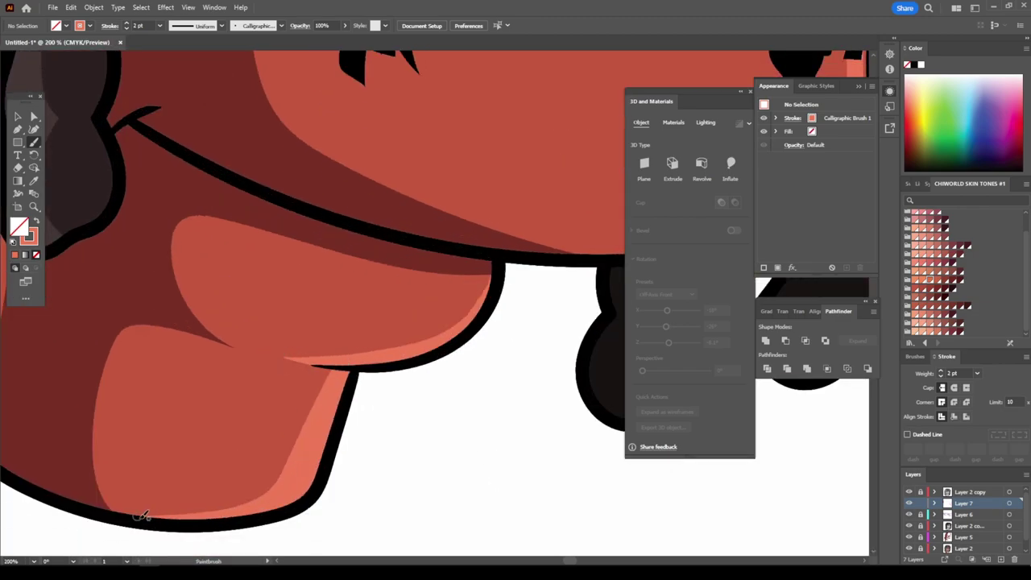
pyautogui.hotkey('ctrl', '0')
pyautogui.scroll(2, 422, 511)
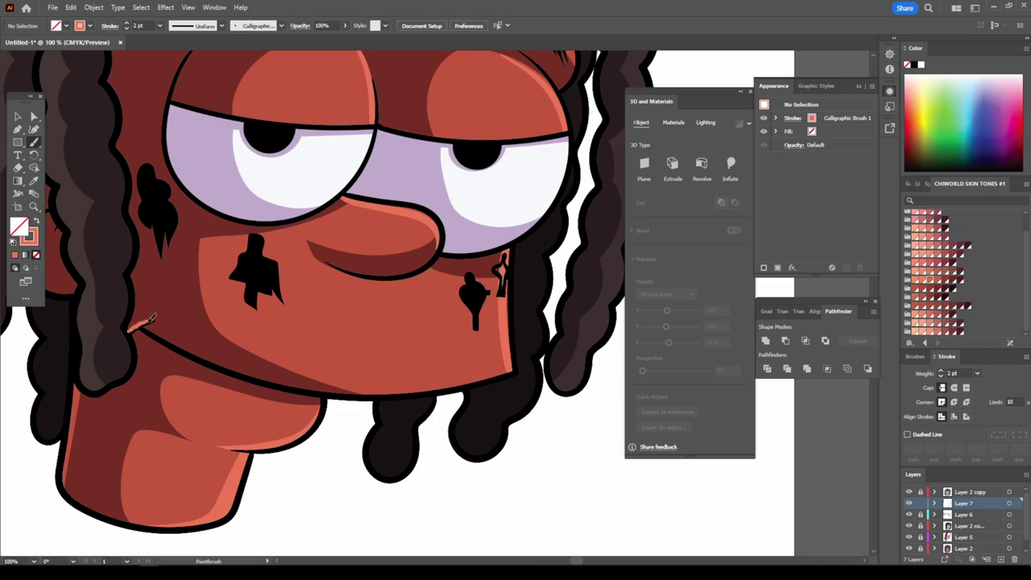
pyautogui.moveTo(146, 322)
pyautogui.mouseDown()
pyautogui.moveTo(298, 388)
pyautogui.moveTo(459, 384)
pyautogui.moveTo(513, 369)
pyautogui.mouseUp()
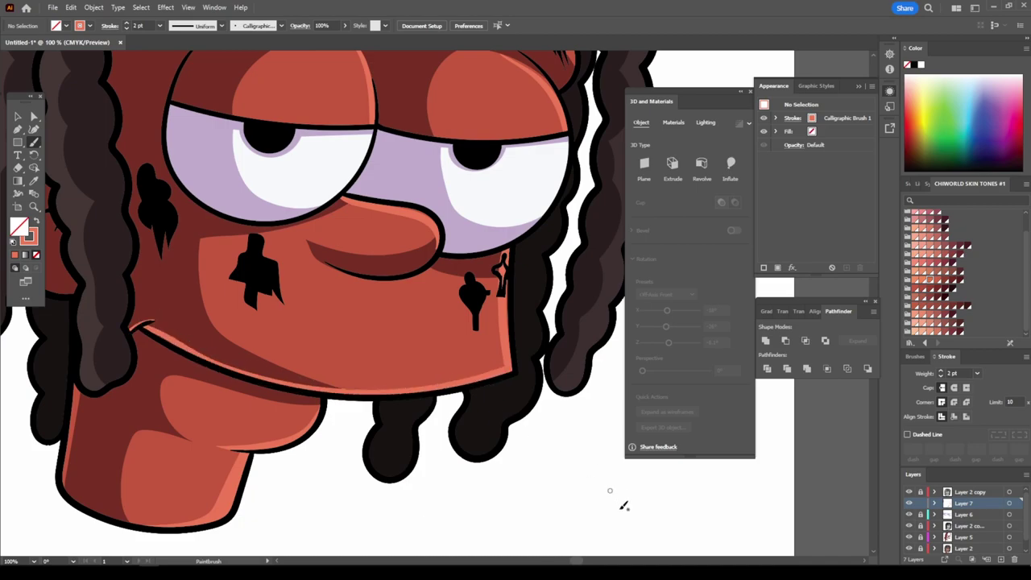
# Inspect the face at several zoom levels and paint a light highlight along the cheek edge.
pyautogui.hotkey('ctrl', '-')
pyautogui.hotkey('ctrl', '-')
pyautogui.hotkey('ctrl', '-')
pyautogui.hotkey('ctrl', '+')
pyautogui.hotkey('ctrl', '+')
pyautogui.hotkey('ctrl', '+')
pyautogui.hotkey('ctrl', '+')
pyautogui.hotkey('ctrl', '+')
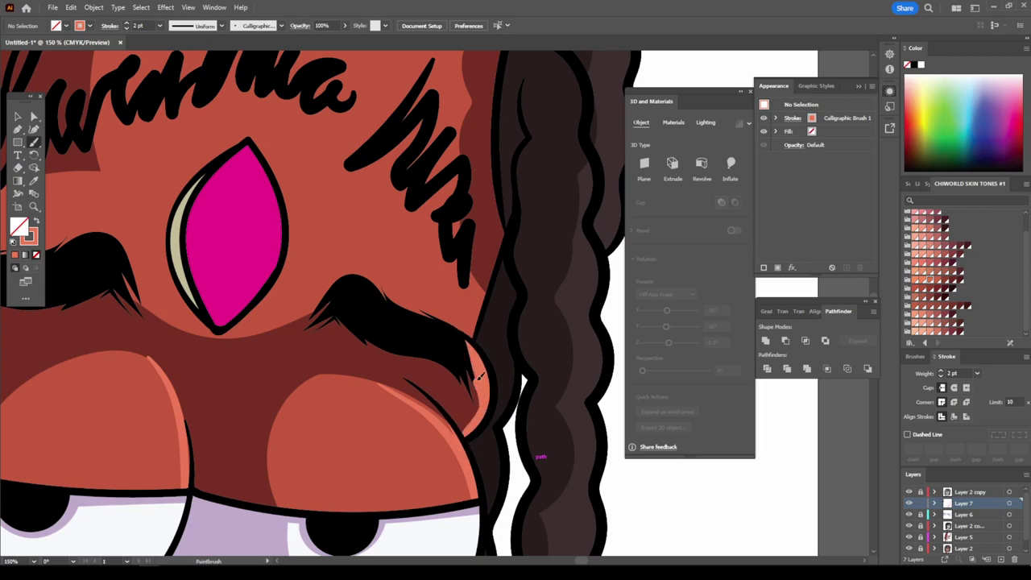
pyautogui.hotkey('ctrl', '-')
pyautogui.hotkey('ctrl', '-')
pyautogui.hotkey('ctrl', '+')
pyautogui.hotkey('ctrl', '+')
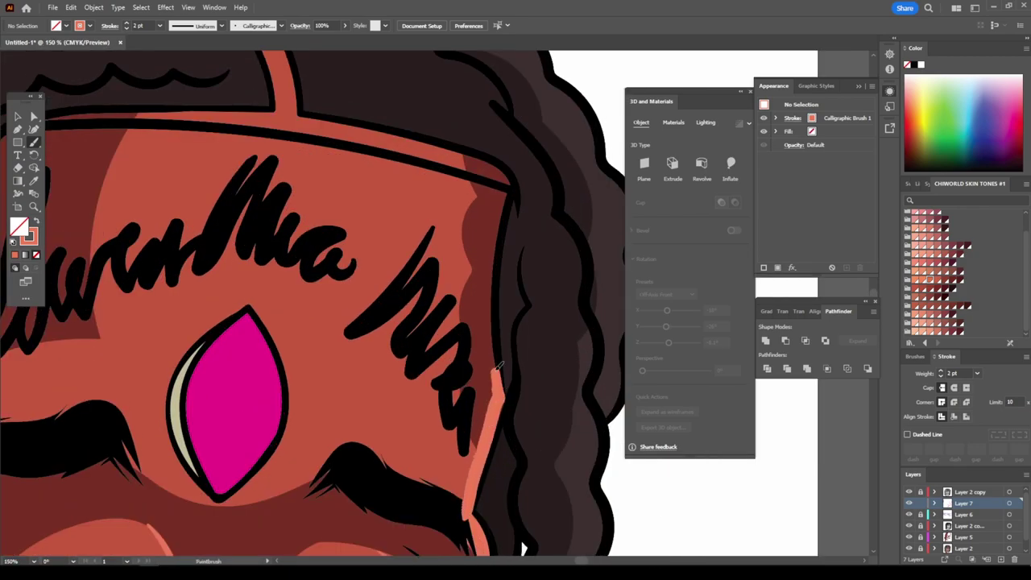
pyautogui.hotkey('ctrl', '-')
pyautogui.hotkey('ctrl', '-')
pyautogui.hotkey('ctrl', '-')
pyautogui.scroll(-2, 612, 484)
pyautogui.hotkey('ctrl', '+')
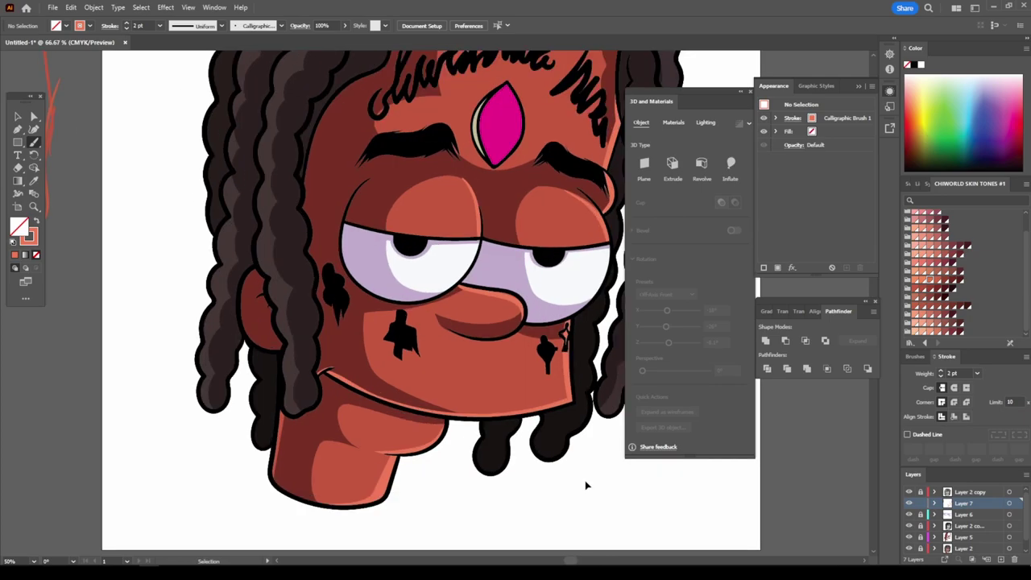
pyautogui.hotkey('ctrl', '+')
pyautogui.scroll(3, 337, 383)
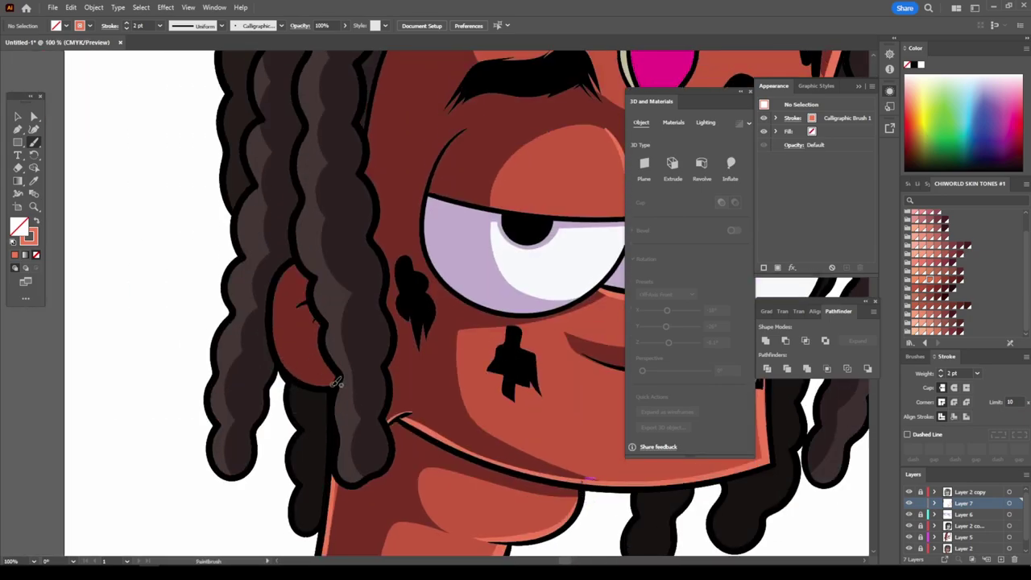
pyautogui.hotkey('ctrl', '-')
pyautogui.hotkey('ctrl', '-')
pyautogui.hotkey('ctrl', '-')
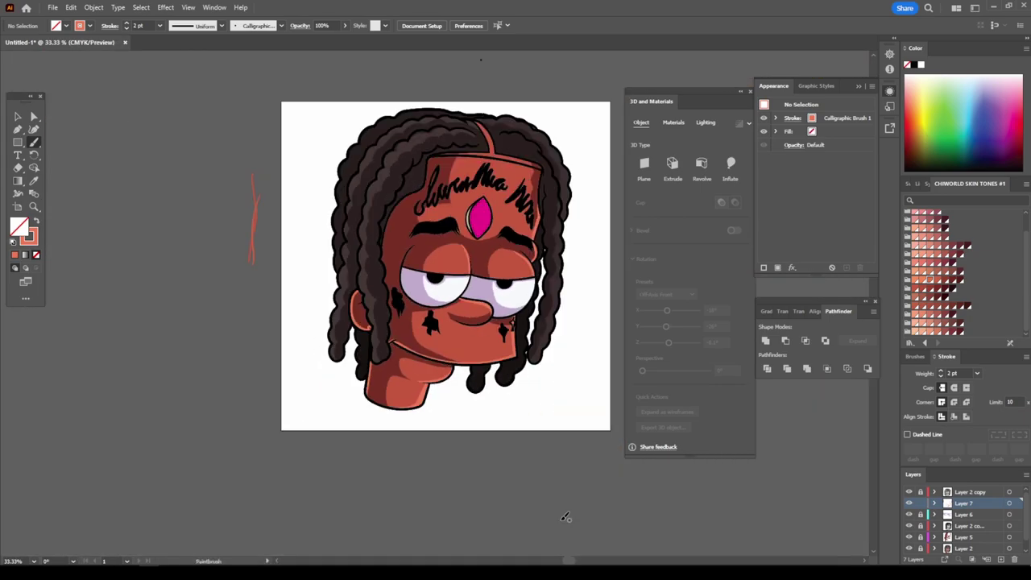
pyautogui.hotkey('ctrl', '+')
pyautogui.hotkey('ctrl', '+')
pyautogui.hotkey('ctrl', '+')
pyautogui.hotkey('ctrl', '+')
pyautogui.moveTo(217, 305); pyautogui.dragTo(280, 191)
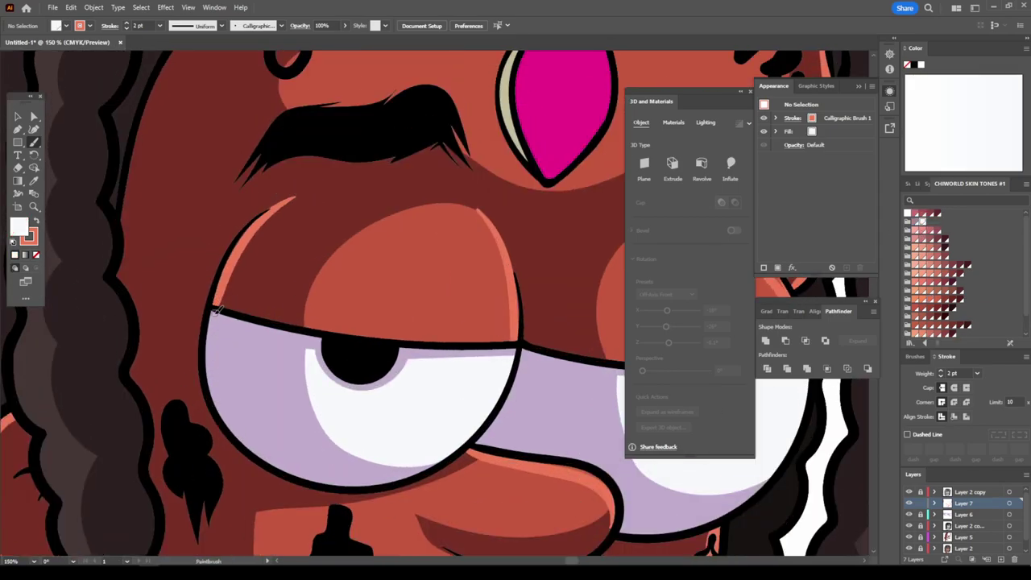
# Swap fill and stroke and paint a highlight along the lower eye contour.
pyautogui.click(36, 224)
pyautogui.moveTo(214, 312); pyautogui.dragTo(427, 475)
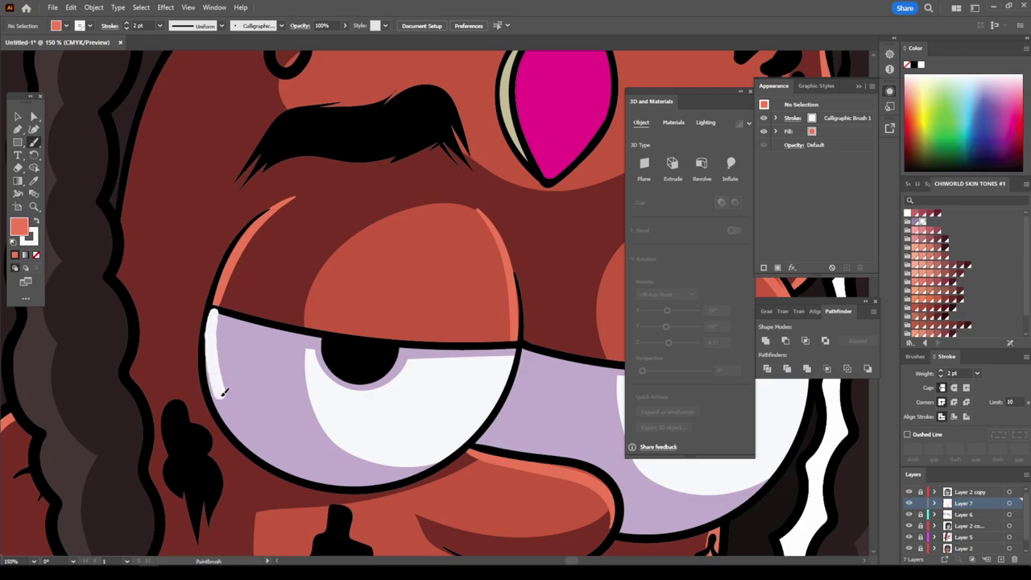
pyautogui.hotkey('ctrl', '-')
pyautogui.hotkey('ctrl', '-')
pyautogui.hotkey('ctrl', '-')
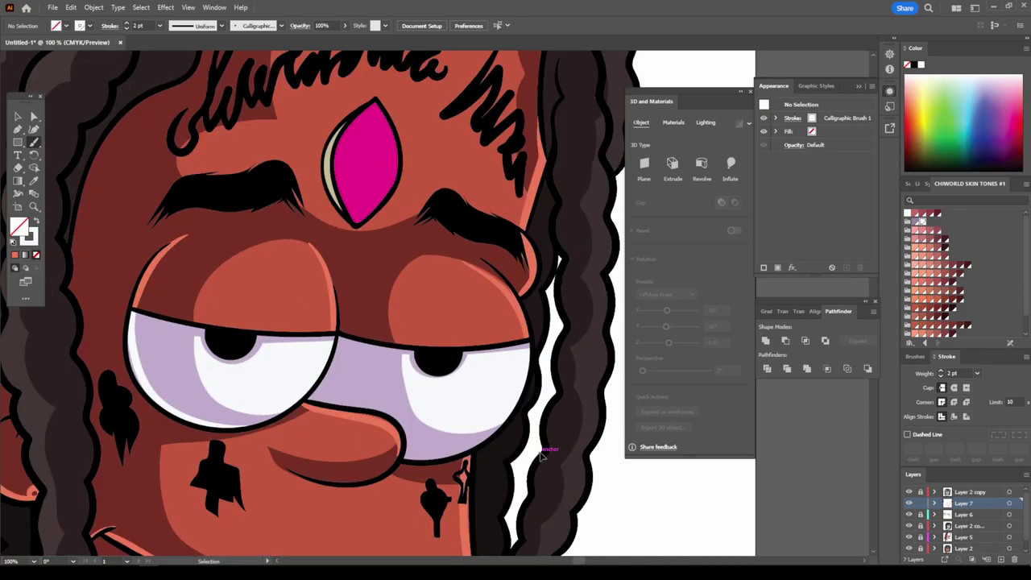
pyautogui.hotkey('ctrl', '+')
pyautogui.hotkey('ctrl', '+')
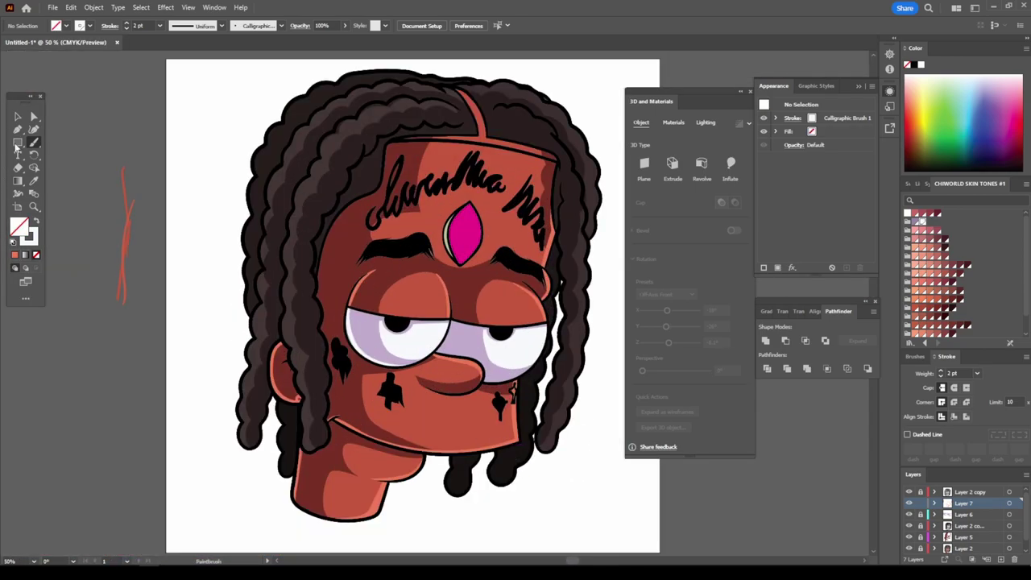
# Sample the hair brown, lighten it to #725757, and make it a 3 pt brush stroke.
pyautogui.press('i')
pyautogui.click(314, 393)
pyautogui.doubleClick(18, 226)
pyautogui.click(708, 391)
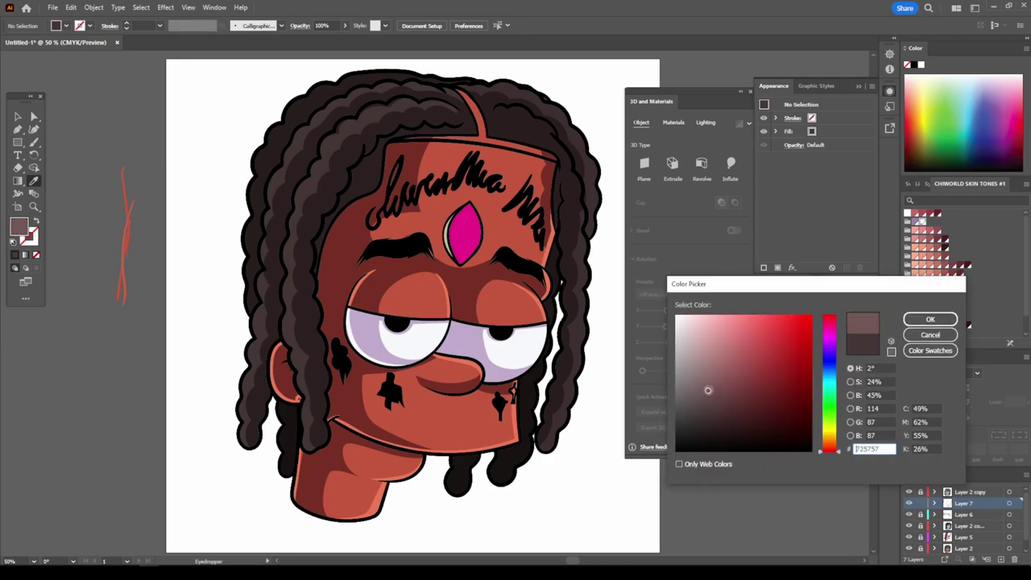
pyautogui.click(930, 319)
pyautogui.press('b')
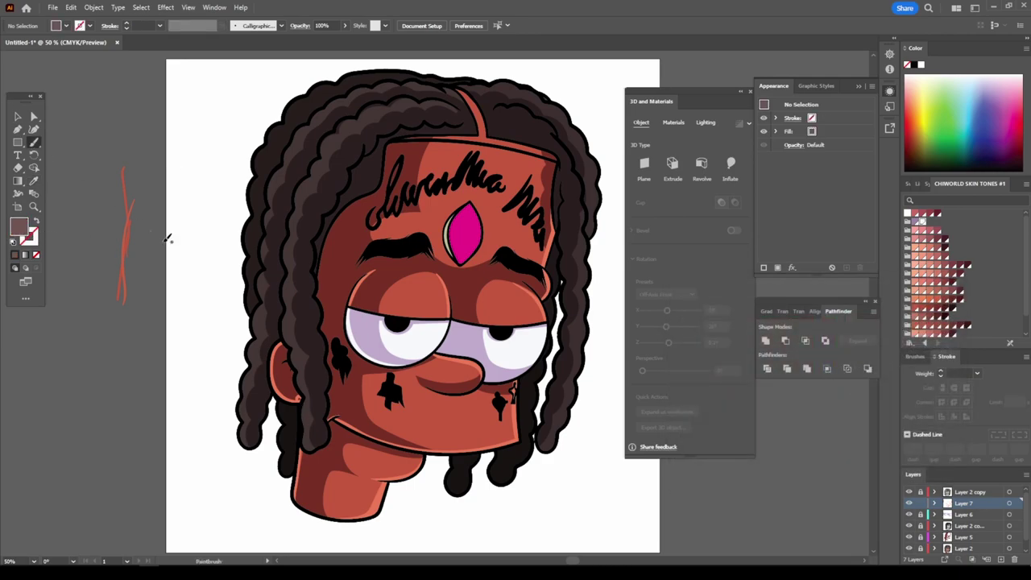
pyautogui.hotkey('ctrl', '+')
pyautogui.hotkey('ctrl', '+')
pyautogui.hotkey('shift', 'x')
pyautogui.click(162, 25)
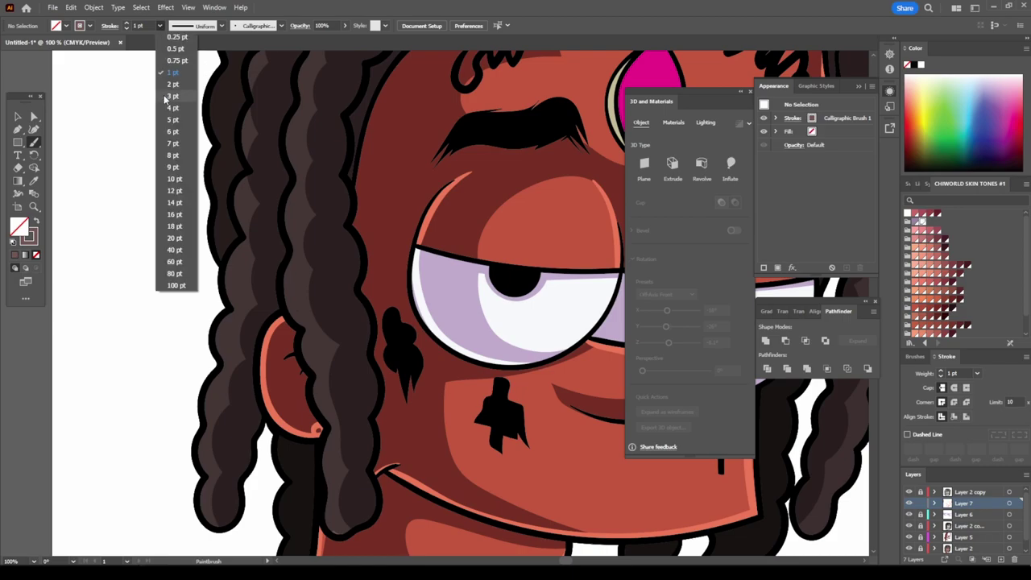
pyautogui.click(173, 97)
# Paint lighter brown highlights up the left dreadlock and along the left and top hair curls.
pyautogui.moveTo(336, 485); pyautogui.dragTo(303, 173)
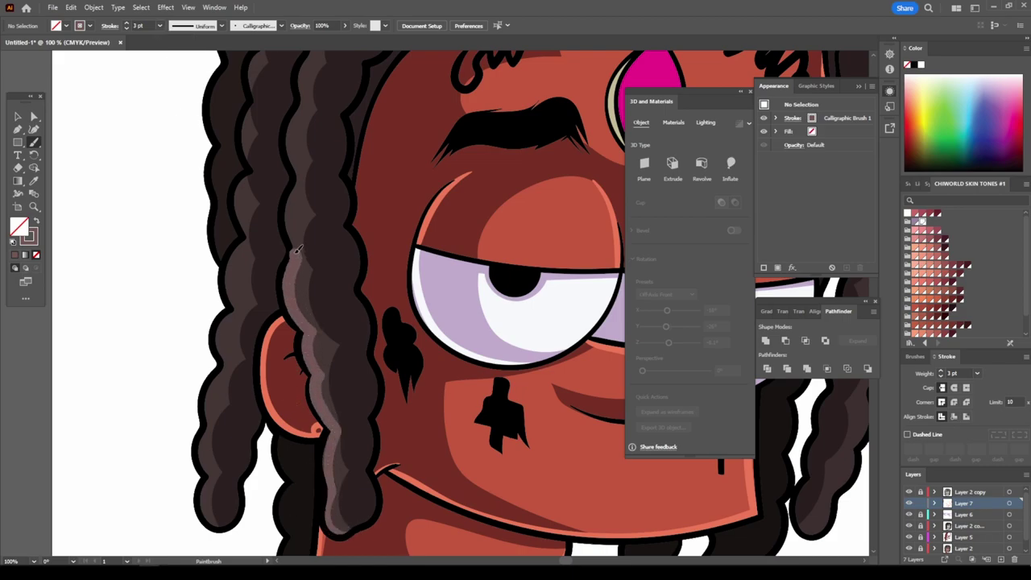
pyautogui.scroll(-5, 564, 451)
pyautogui.scroll(5, 362, 322)
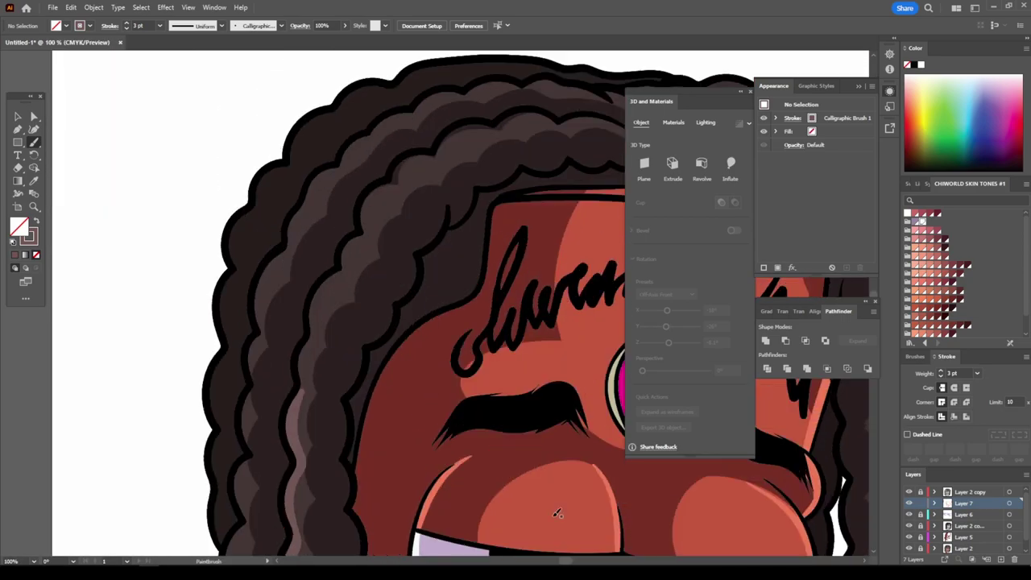
pyautogui.moveTo(304, 475)
pyautogui.mouseDown()
pyautogui.moveTo(418, 235)
pyautogui.moveTo(466, 207)
pyautogui.mouseUp()
pyautogui.moveTo(520, 189); pyautogui.dragTo(580, 200)
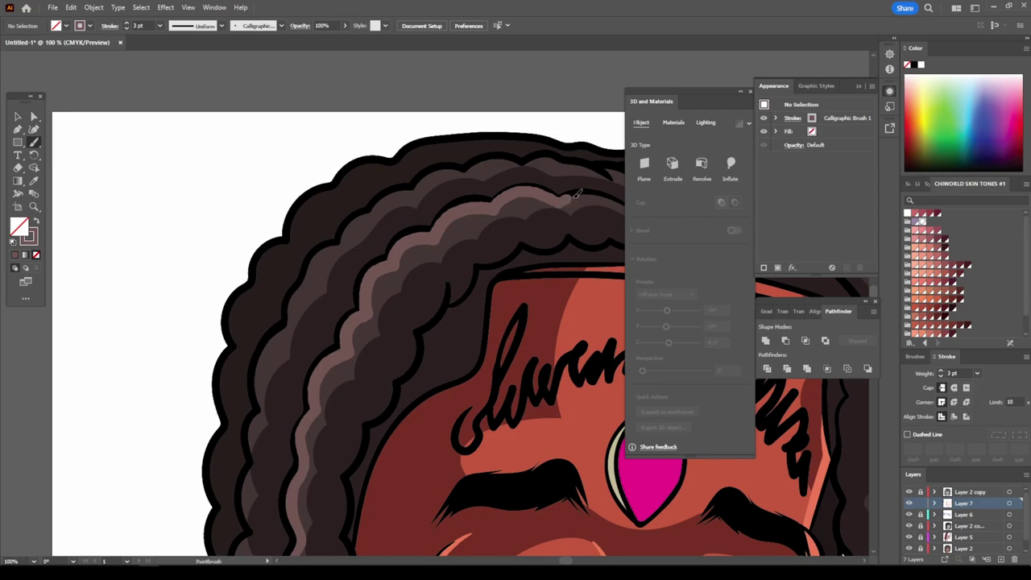
pyautogui.scroll(-5, 557, 356)
pyautogui.scroll(3, 557, 356)
pyautogui.scroll(3, 386, 370)
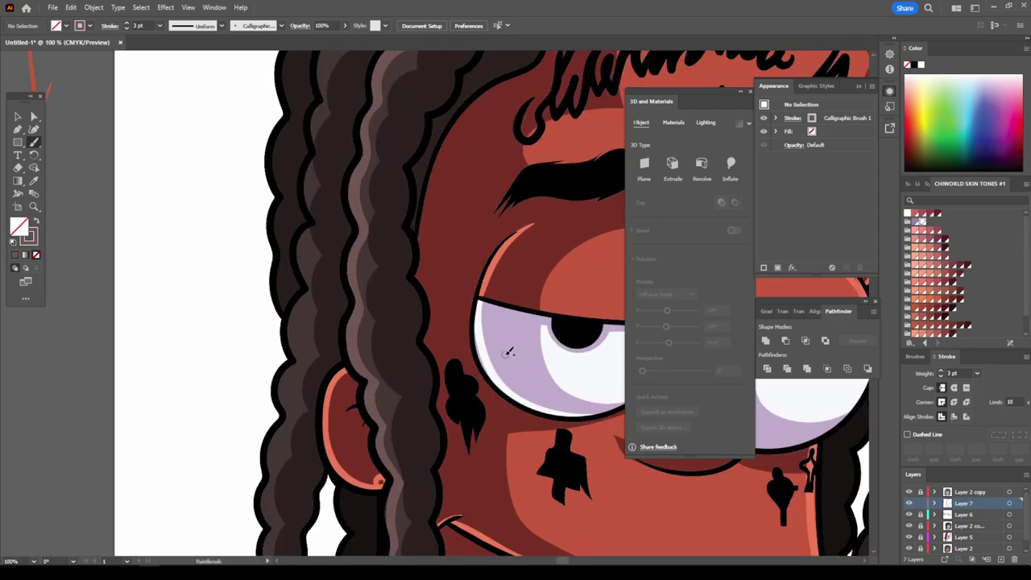
pyautogui.scroll(2, 387, 371)
# Paint highlights up the dreadlock by the ear, the far left dreadlock and the top-left curl.
pyautogui.moveTo(394, 483); pyautogui.dragTo(378, 260)
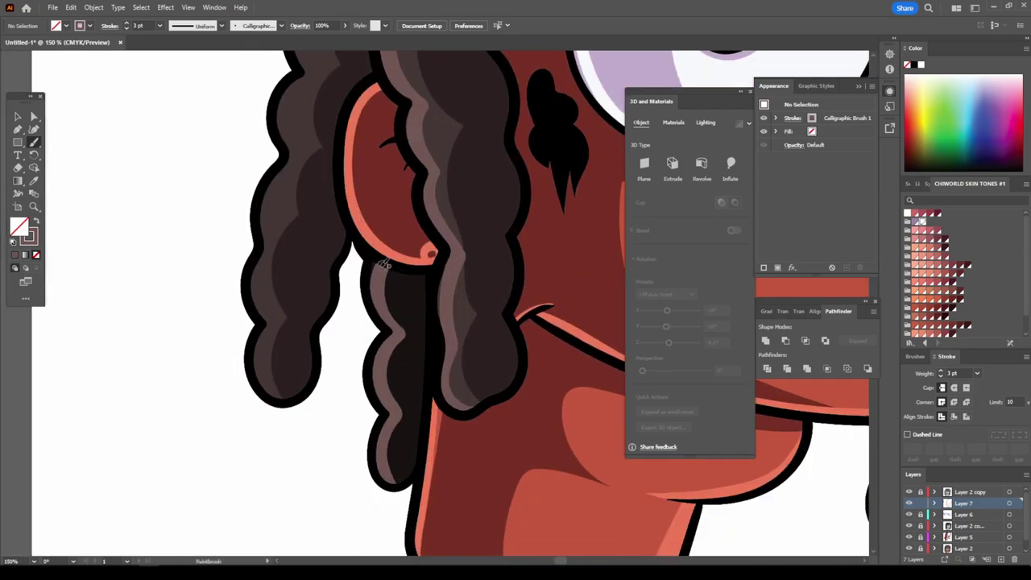
pyautogui.scroll(3, 378, 266)
pyautogui.moveTo(270, 487); pyautogui.dragTo(299, 74)
pyautogui.scroll(-4, 600, 395)
pyautogui.scroll(3, 600, 394)
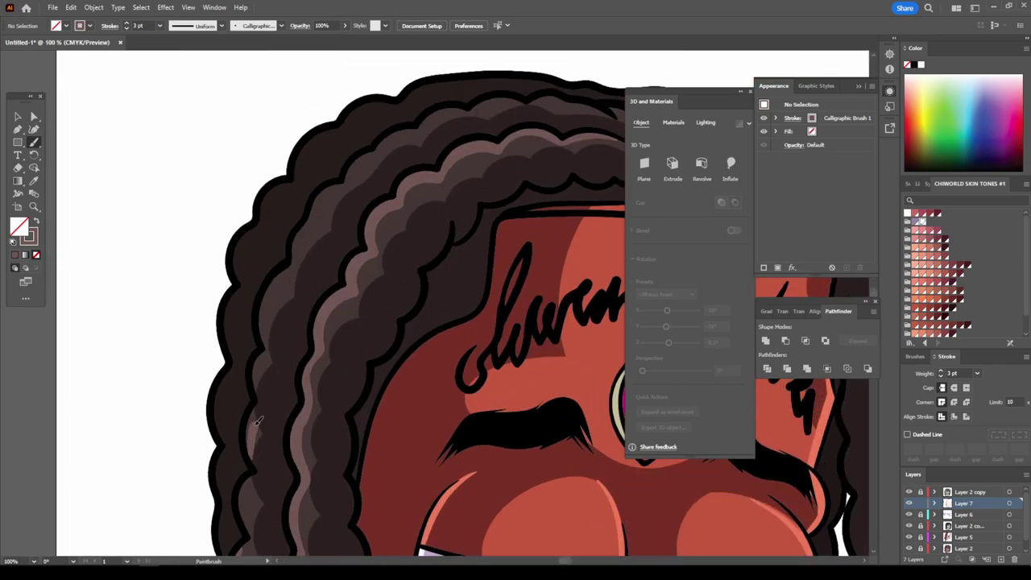
pyautogui.moveTo(258, 421)
pyautogui.mouseDown()
pyautogui.moveTo(388, 141)
pyautogui.moveTo(596, 101)
pyautogui.mouseUp()
# Paint highlights along the top-right hair curl and the outer top hair edge.
pyautogui.hotkey('ctrl', '-')
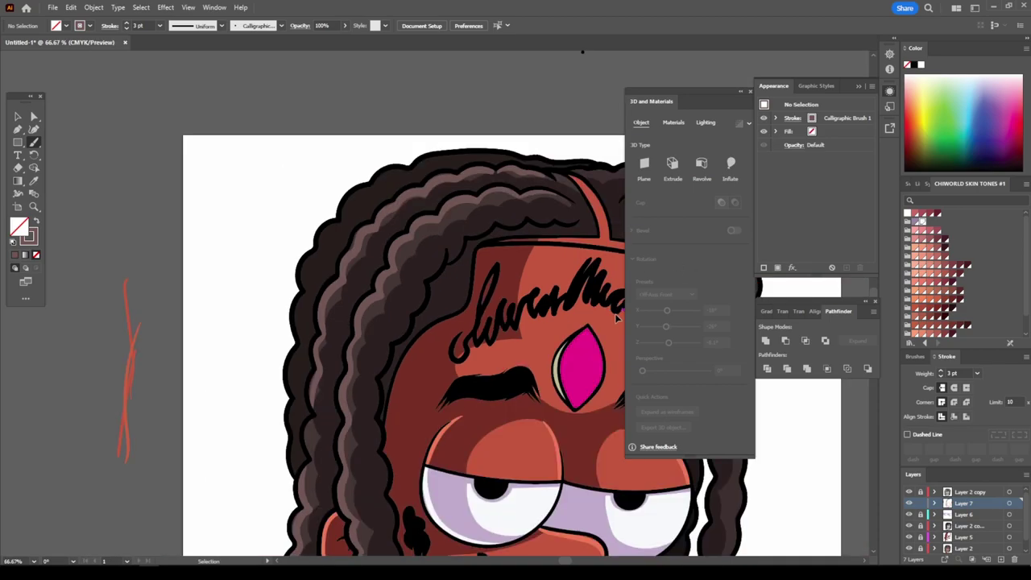
pyautogui.hotkey('ctrl', '-')
pyautogui.hotkey('ctrl', '-')
pyautogui.hotkey('ctrl', '-')
pyautogui.hotkey('ctrl', '+')
pyautogui.hotkey('ctrl', '+')
pyautogui.hotkey('ctrl', '+')
pyautogui.hotkey('ctrl', '+')
pyautogui.hotkey('ctrl', '+')
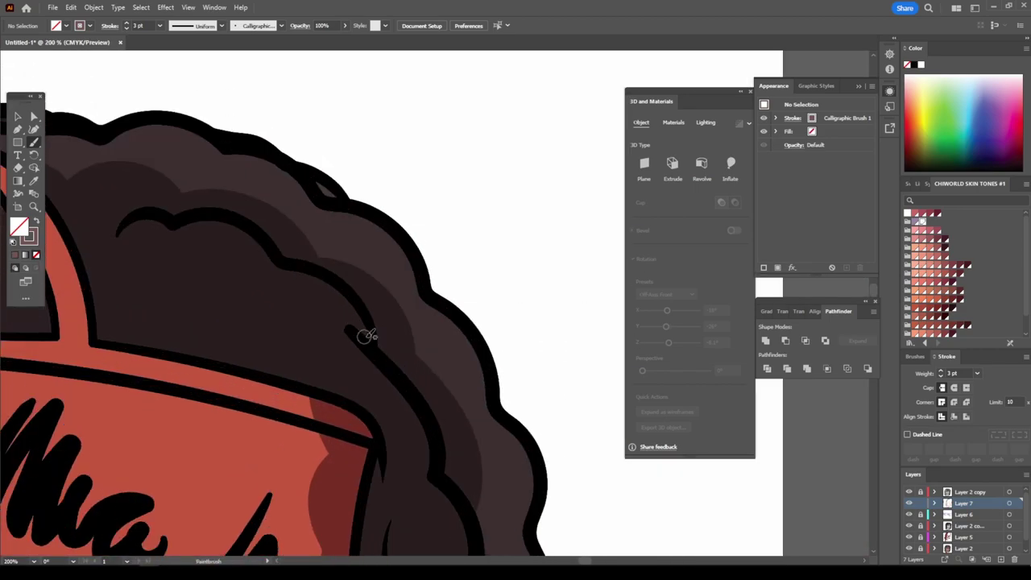
pyautogui.moveTo(367, 334); pyautogui.dragTo(179, 232)
pyautogui.moveTo(74, 140)
pyautogui.mouseDown()
pyautogui.moveTo(383, 238)
pyautogui.moveTo(519, 536)
pyautogui.mouseUp()
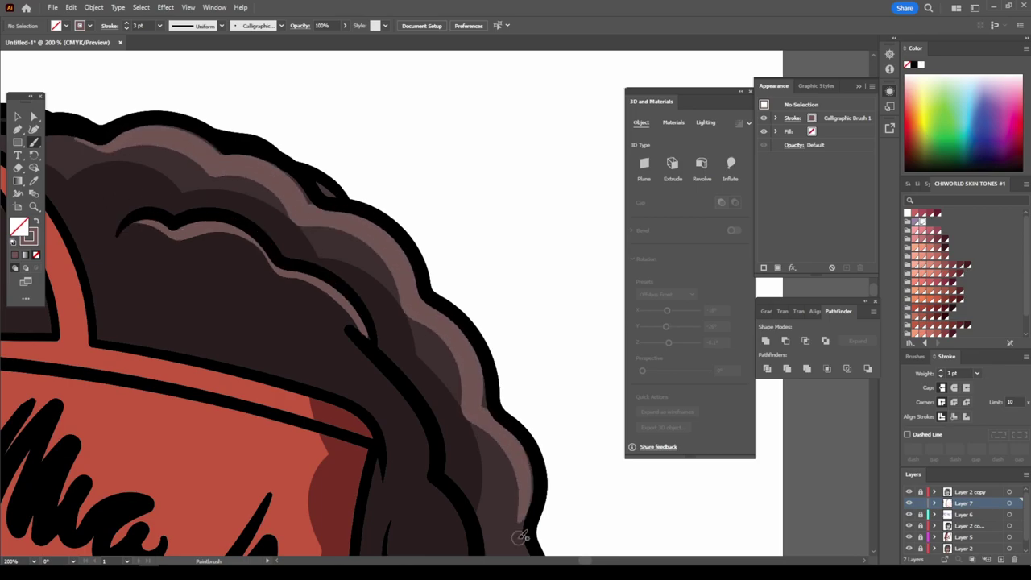
# Zoom out to review the hair highlights across the whole character.
pyautogui.hotkey('ctrl', '-')
pyautogui.hotkey('ctrl', '-')
pyautogui.hotkey('ctrl', '-')
pyautogui.hotkey('ctrl', '+')
pyautogui.hotkey('ctrl', '+')
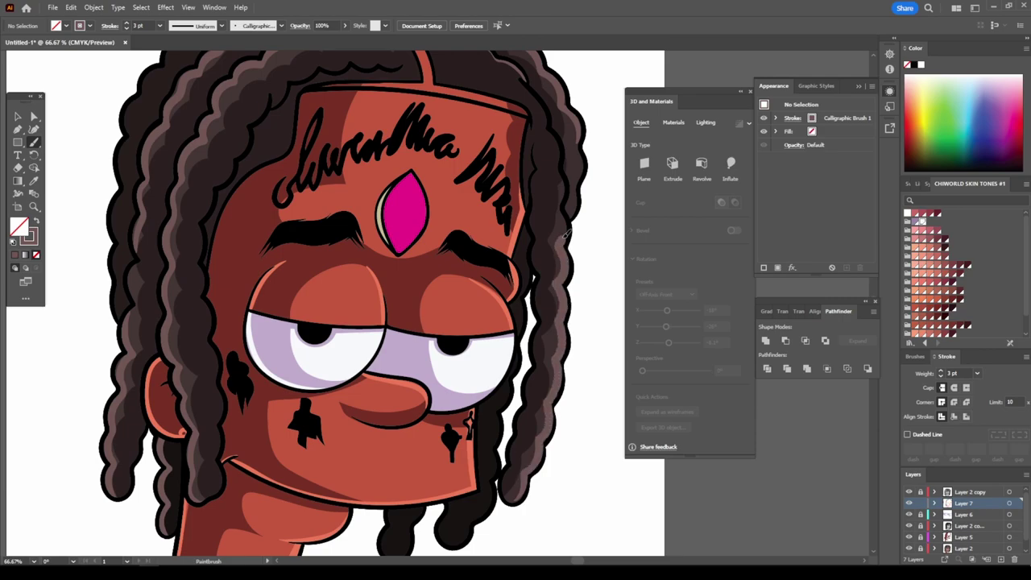
pyautogui.hotkey('ctrl', '-')
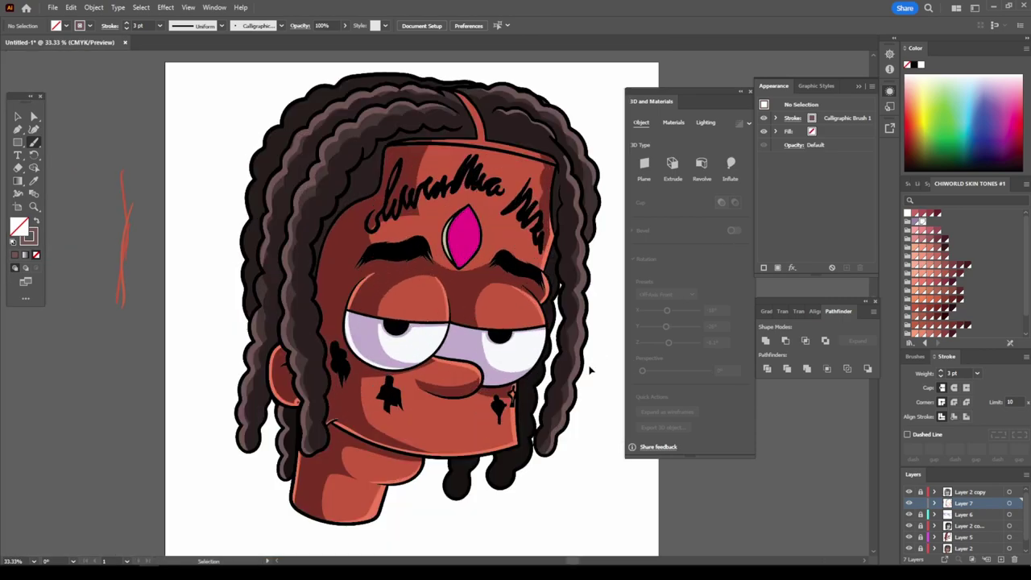
pyautogui.scroll(1, 575, 394)
pyautogui.scroll(1, 515, 461)
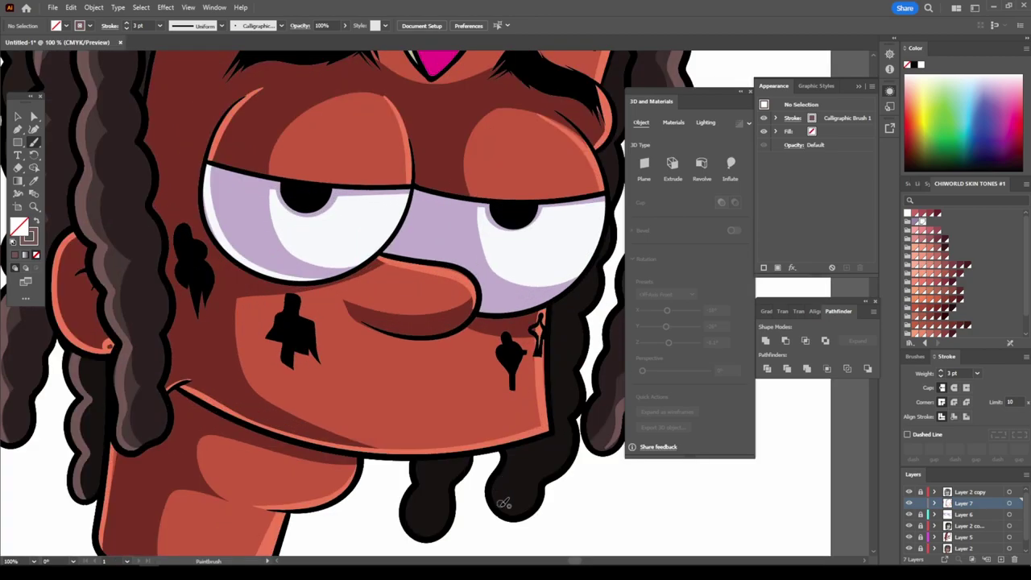
pyautogui.hotkey('ctrl', '-')
pyautogui.hotkey('ctrl', '-')
pyautogui.hotkey('ctrl', '-')
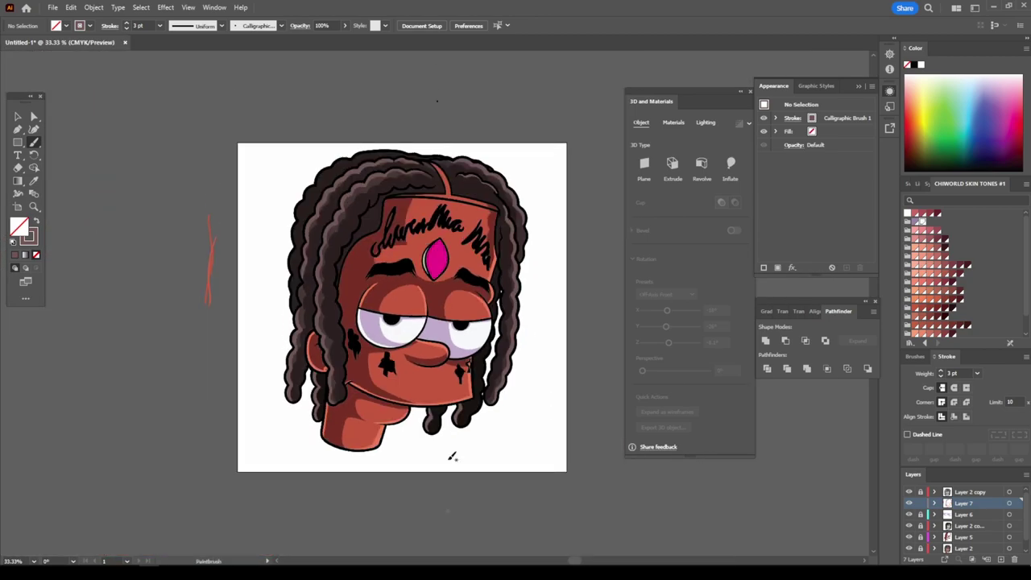
pyautogui.hotkey('ctrl', '+')
pyautogui.hotkey('ctrl', '+')
pyautogui.hotkey('ctrl', '+')
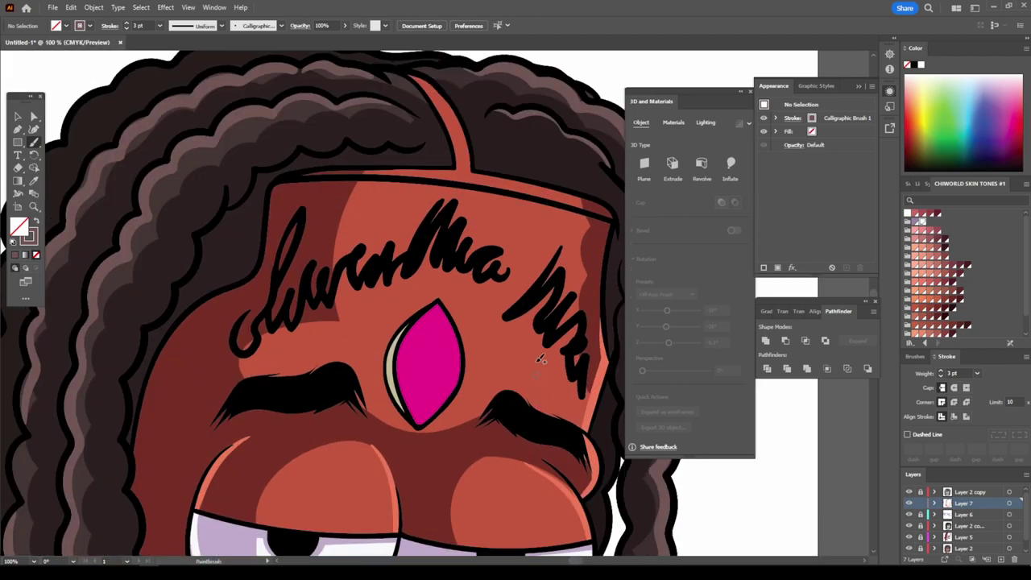
pyautogui.press('i')
pyautogui.click(34, 141)
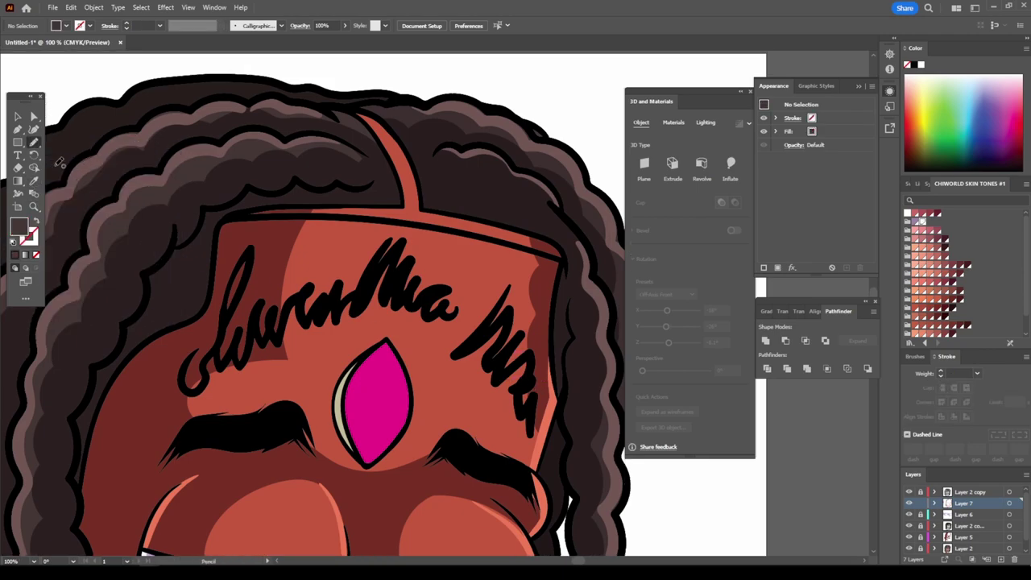
pyautogui.hotkey('ctrl', '-')
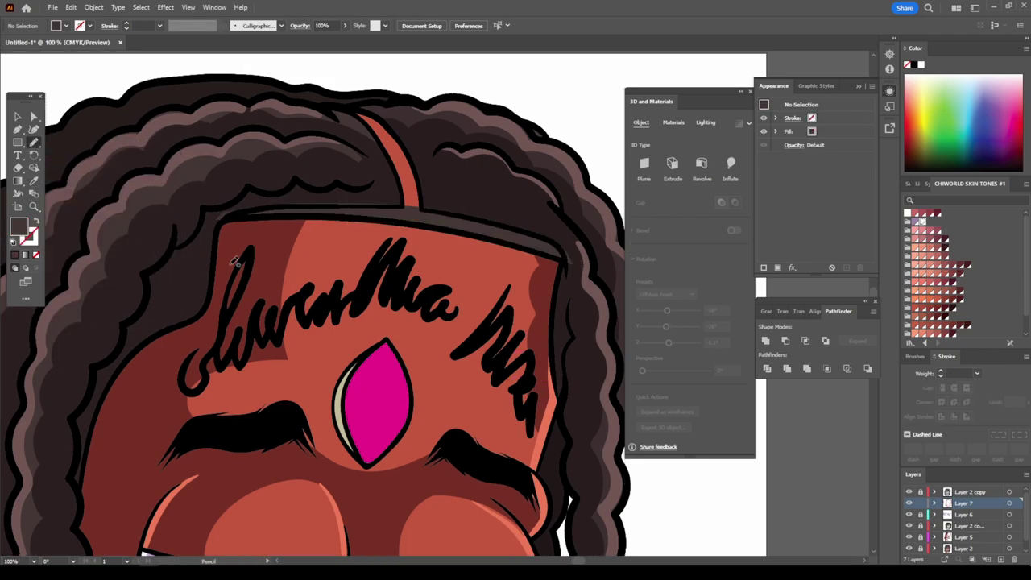
pyautogui.hotkey('ctrl', '-')
pyautogui.hotkey('ctrl', '-')
# Add a new layer and set the fill to dark magenta 7F0B4B sampled from the gem.
pyautogui.click(1000, 559)
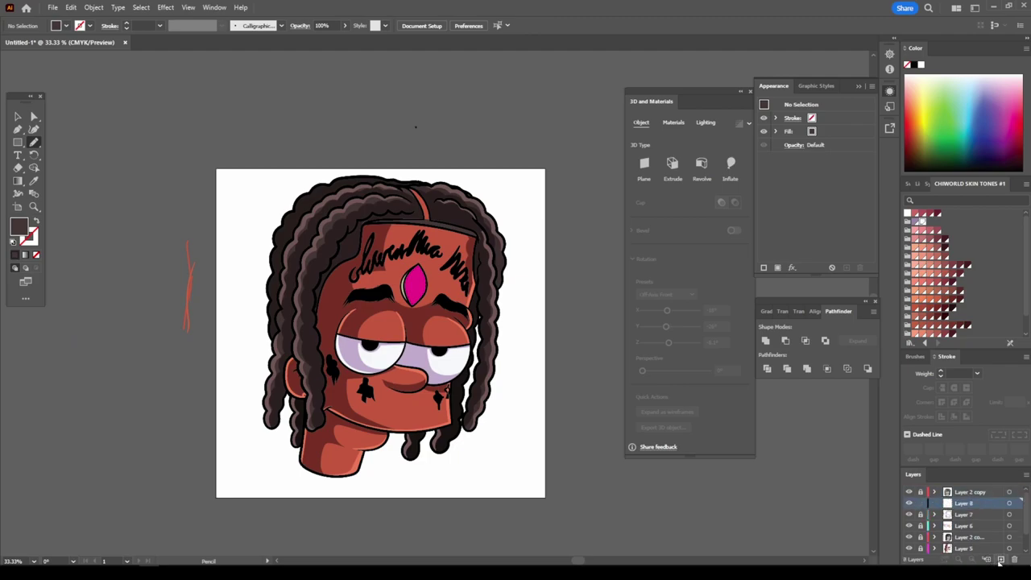
pyautogui.hotkey('ctrl', '+')
pyautogui.hotkey('ctrl', '+')
pyautogui.hotkey('ctrl', '+')
pyautogui.hotkey('ctrl', '+')
pyautogui.hotkey('ctrl', '+')
pyautogui.press('i')
pyautogui.click(387, 386)
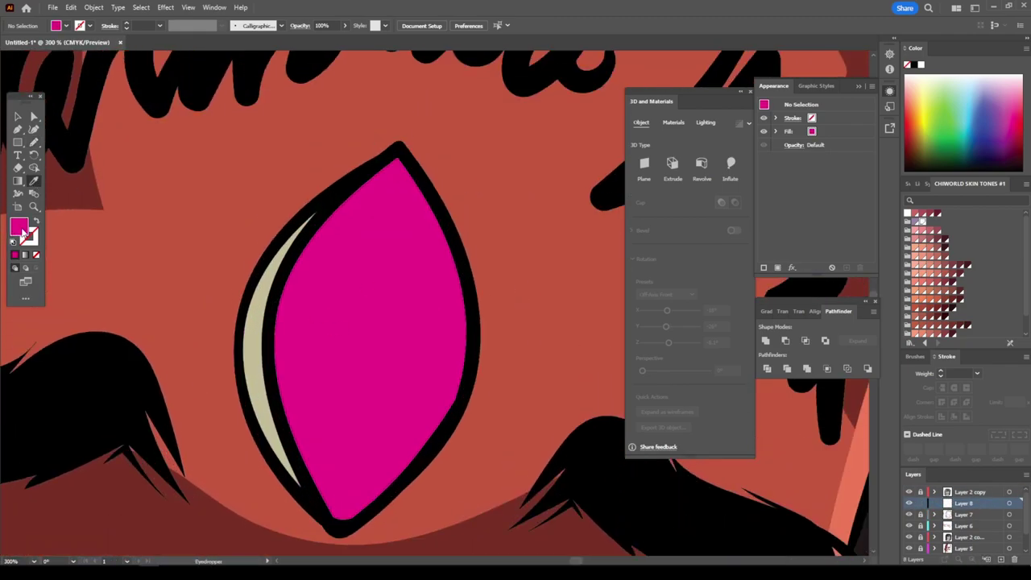
pyautogui.doubleClick(24, 233)
pyautogui.click(795, 373)
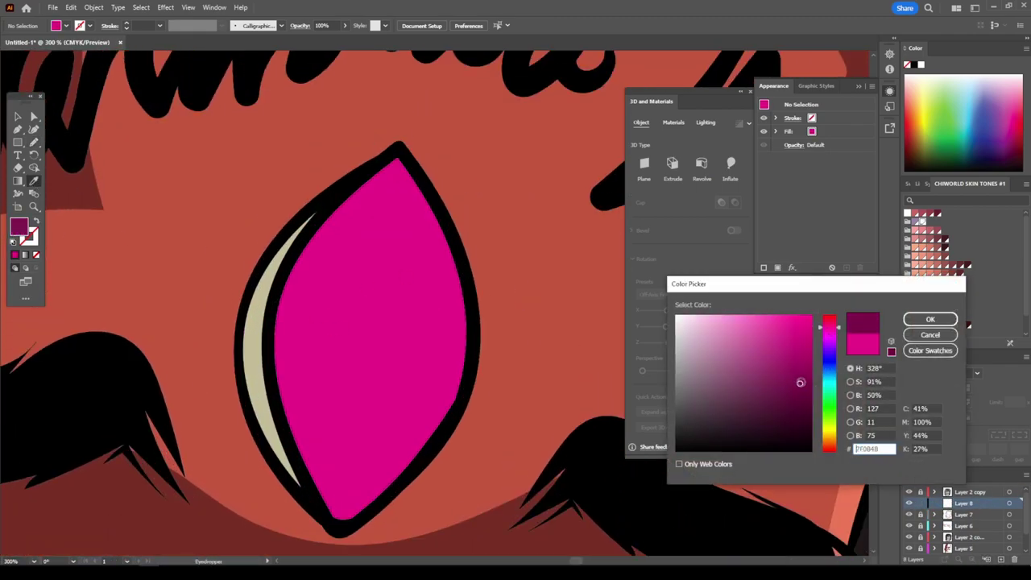
pyautogui.press('Return')
pyautogui.click(34, 142)
# Draw four dark magenta facet shapes inside the forehead gem.
pyautogui.moveTo(368, 387); pyautogui.dragTo(420, 342)
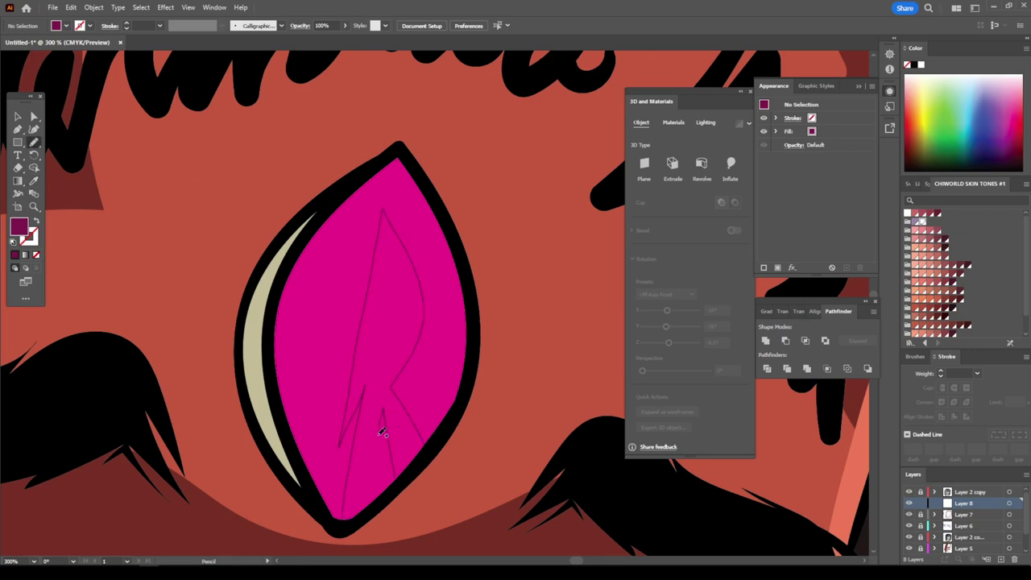
pyautogui.moveTo(383, 432); pyautogui.dragTo(370, 395)
pyautogui.moveTo(357, 196)
pyautogui.mouseDown()
pyautogui.moveTo(336, 278)
pyautogui.moveTo(318, 233)
pyautogui.mouseUp()
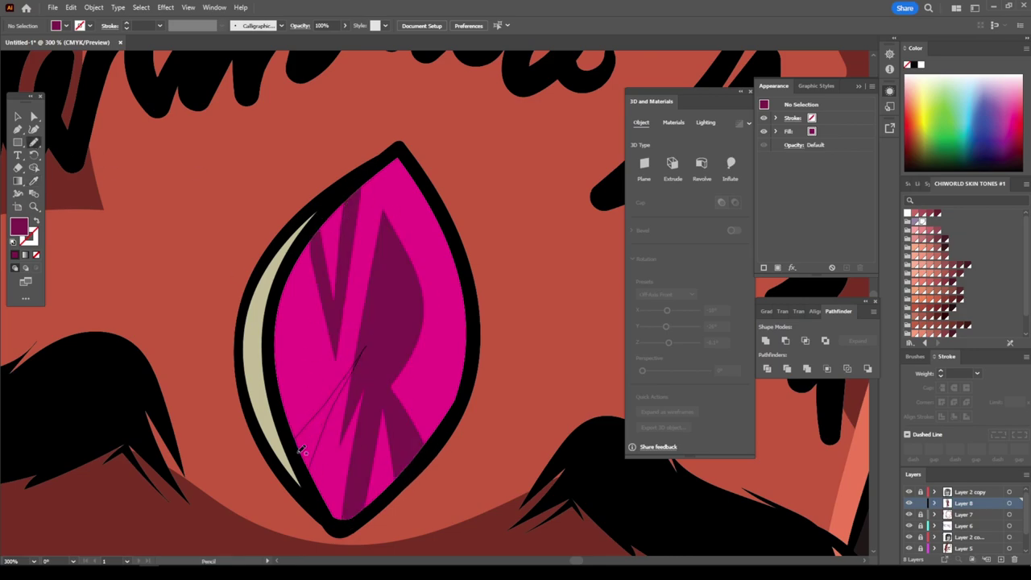
pyautogui.moveTo(302, 451); pyautogui.dragTo(299, 453)
pyautogui.hotkey('ctrl', '-')
pyautogui.hotkey('ctrl', '-')
pyautogui.hotkey('ctrl', '-')
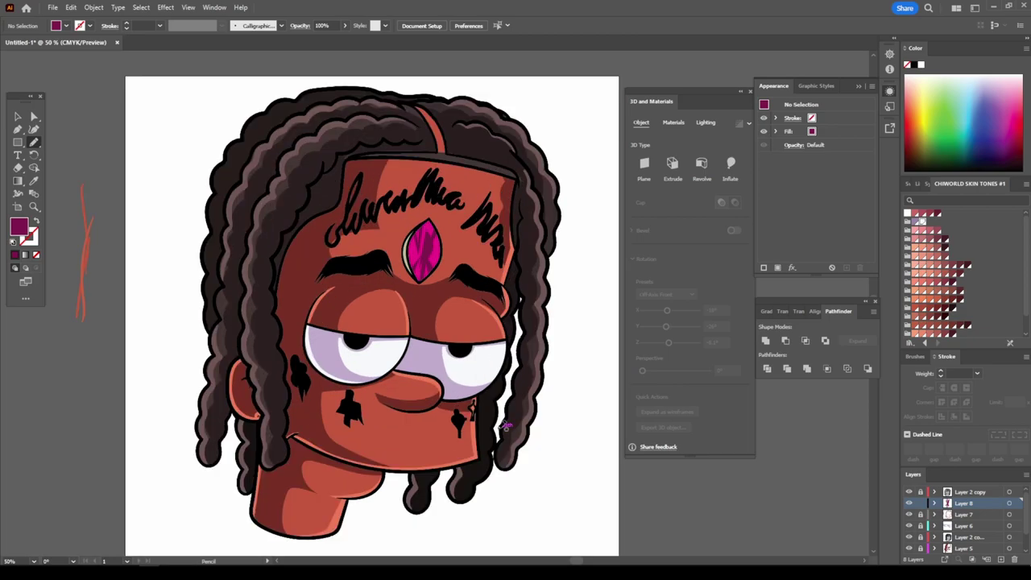
pyautogui.hotkey('ctrl', '-')
# Add a new layer and set the fill colour to white.
pyautogui.click(999, 558)
pyautogui.hotkey('ctrl', '+')
pyautogui.hotkey('ctrl', '+')
pyautogui.hotkey('ctrl', '+')
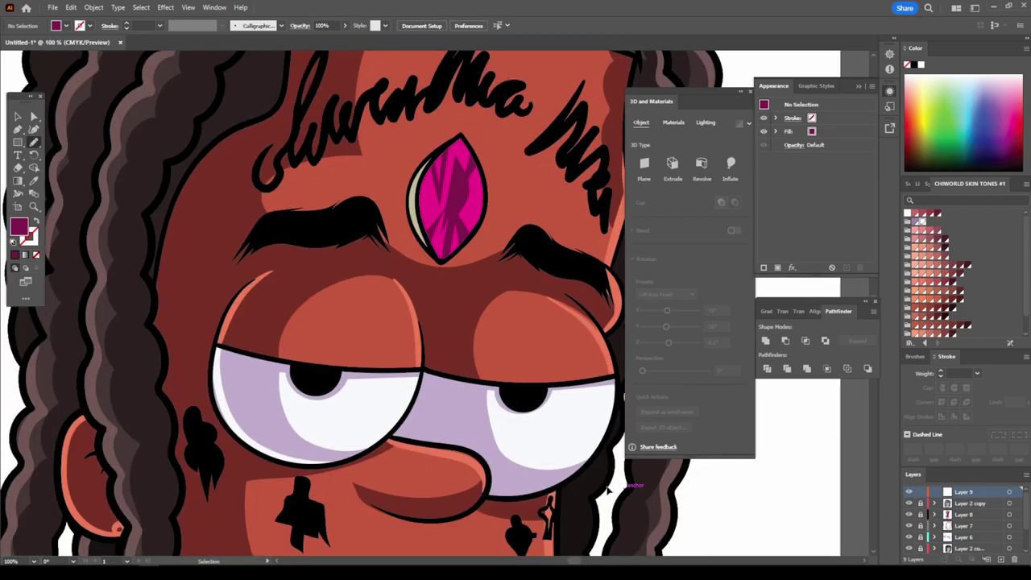
pyautogui.hotkey('ctrl', '+')
pyautogui.doubleClick(19, 227)
pyautogui.click(677, 340)
pyautogui.press('Return')
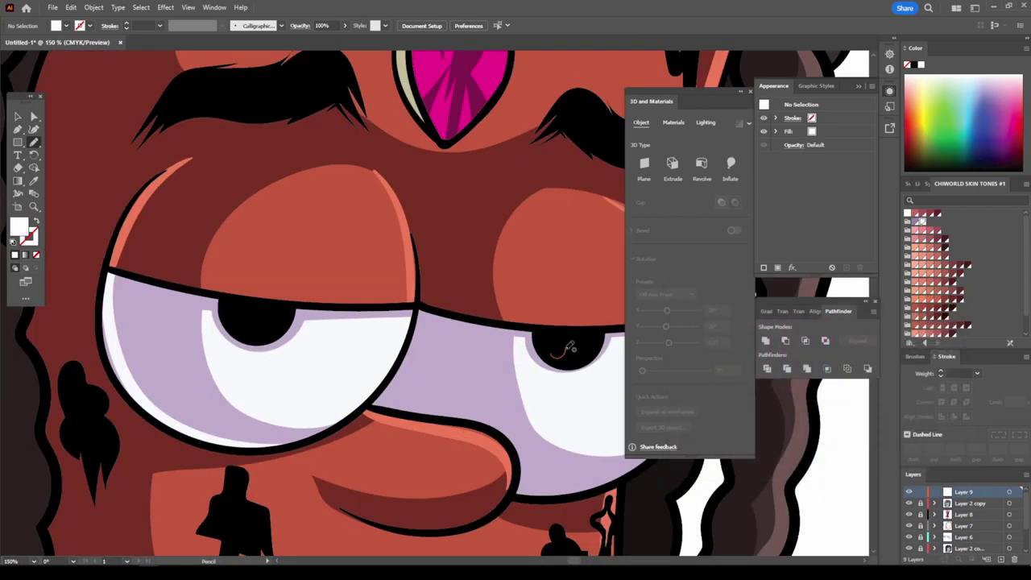
# Draw white highlights on both pupils and set them to 48% opacity.
pyautogui.moveTo(540, 352); pyautogui.dragTo(541, 351)
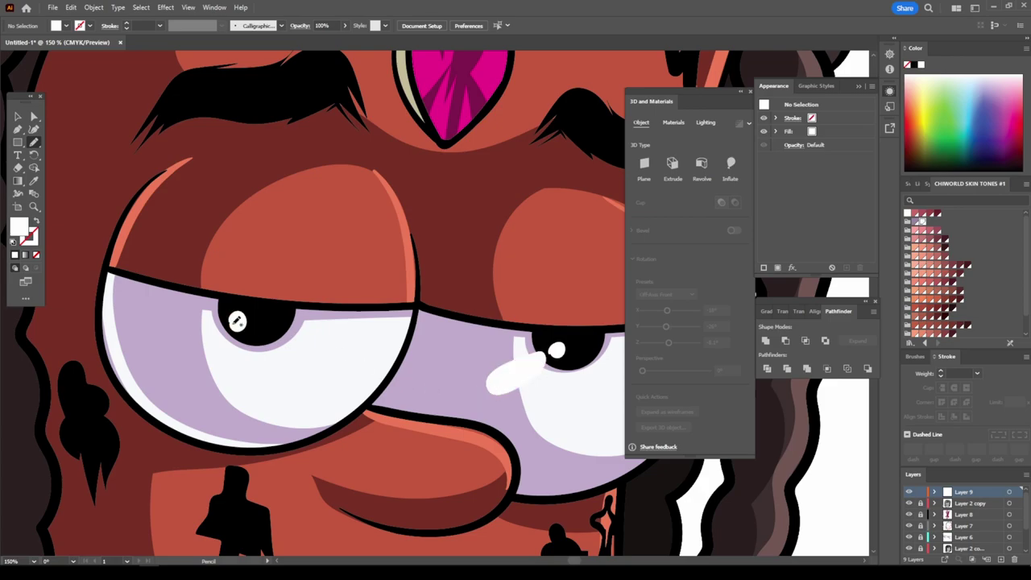
pyautogui.moveTo(213, 321); pyautogui.dragTo(157, 361)
pyautogui.hotkey('ctrl', '-')
pyautogui.hotkey('ctrl', '-')
pyautogui.hotkey('ctrl', '-')
pyautogui.hotkey('ctrl', '+')
pyautogui.hotkey('ctrl', '+')
pyautogui.hotkey('ctrl', '+')
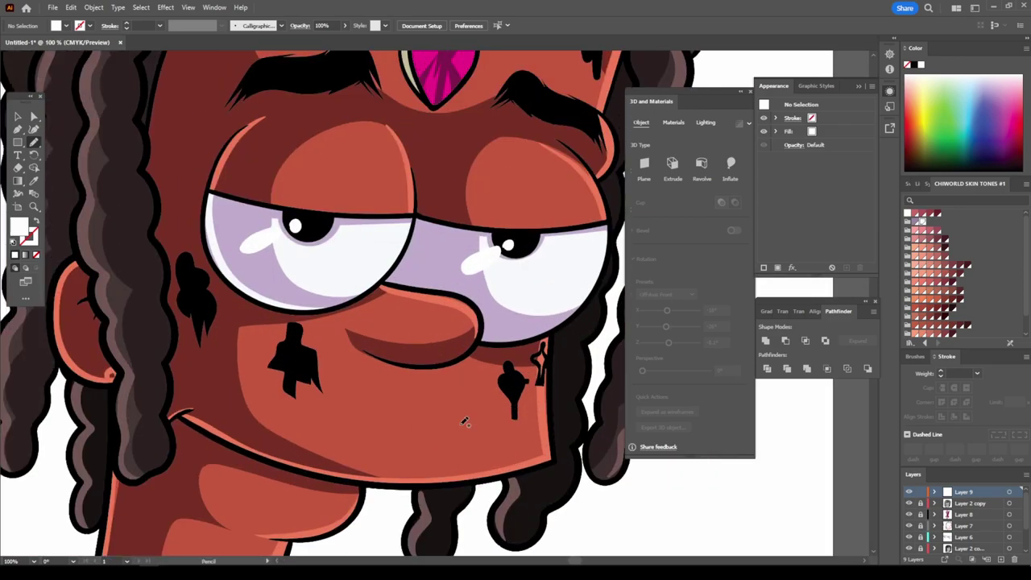
pyautogui.hotkey('ctrl', '-')
pyautogui.hotkey('ctrl', '-')
pyautogui.hotkey('ctrl', '-')
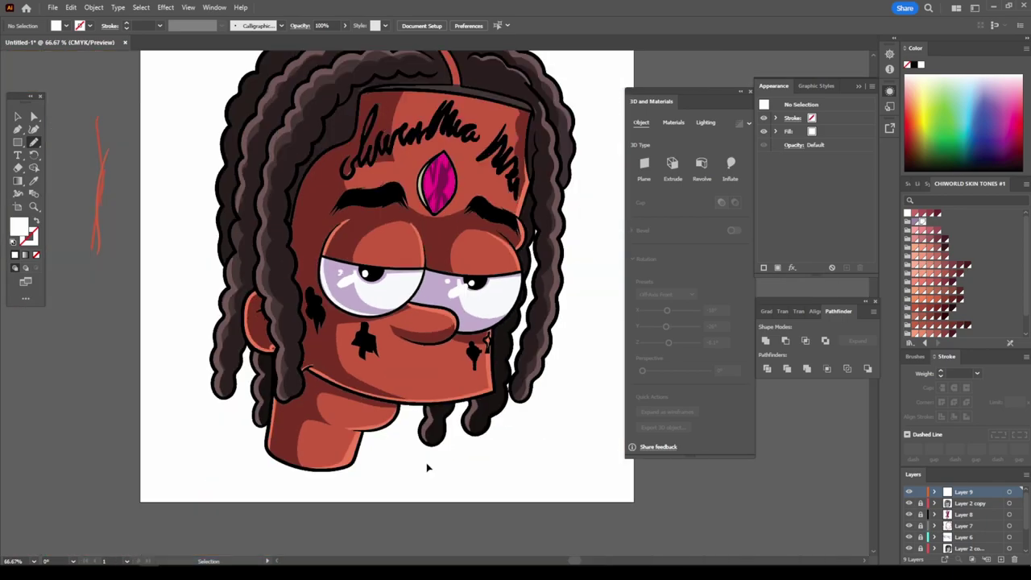
pyautogui.hotkey('ctrl', '+')
pyautogui.hotkey('ctrl', '+')
pyautogui.hotkey('ctrl', '+')
pyautogui.hotkey('ctrl', '-')
pyautogui.click(345, 25)
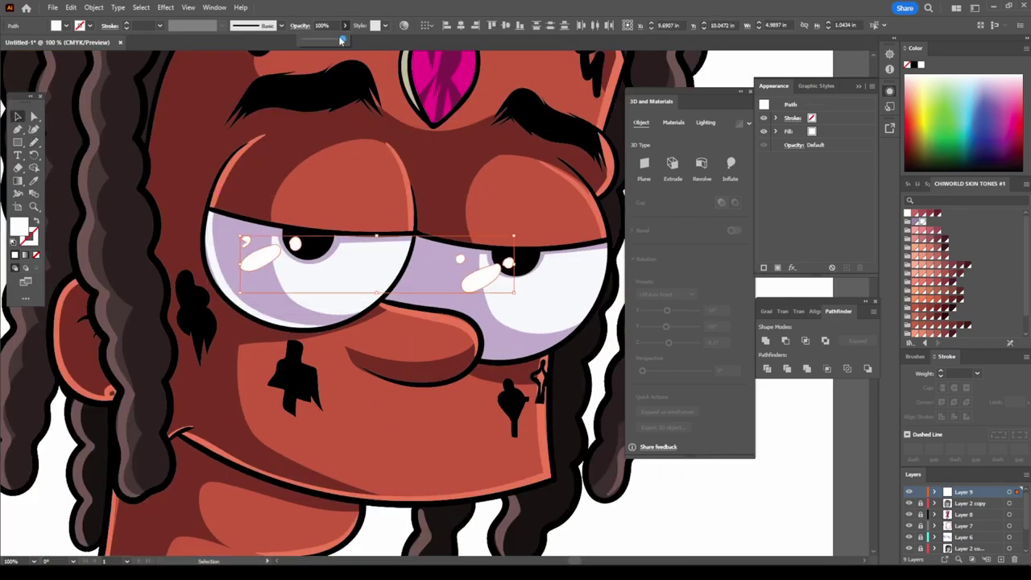
pyautogui.hotkey('ctrl', '-')
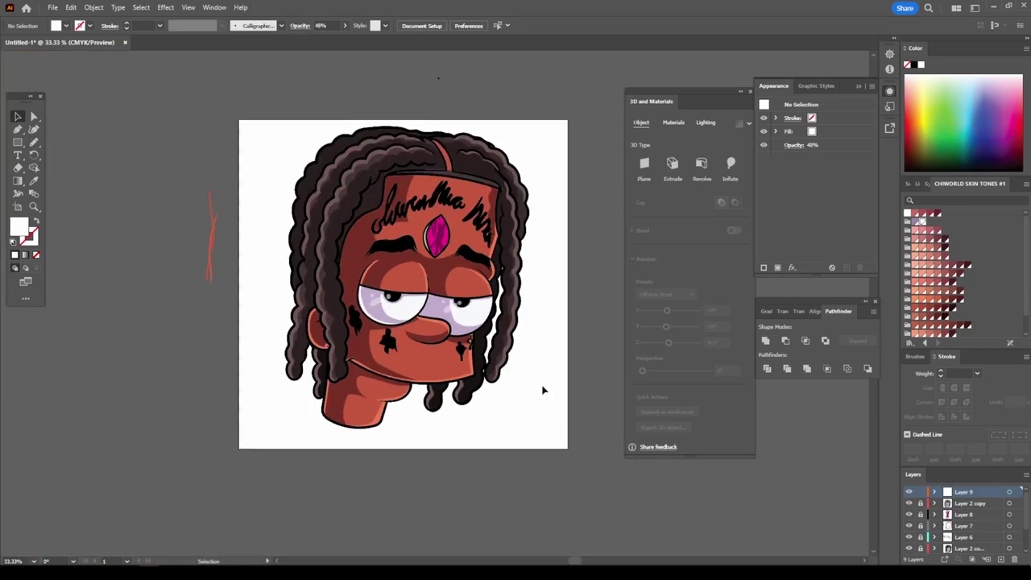
# Draw a purple rectangle over the artboard on the bottom layer, lock it, and add a new layer.
pyautogui.scroll(1, 556, 362)
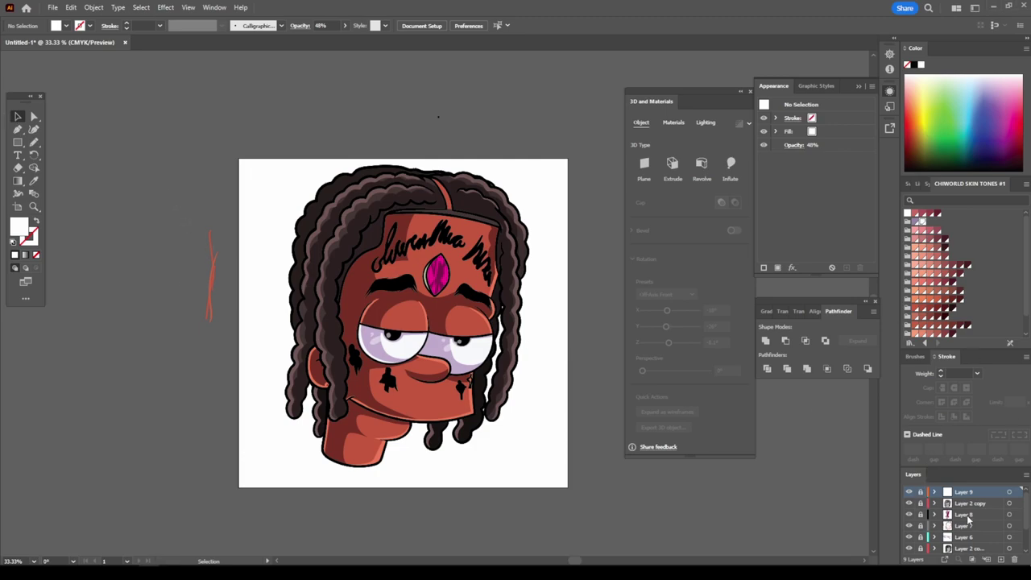
pyautogui.scroll(-2, 969, 519)
pyautogui.click(964, 549)
pyautogui.click(908, 183)
pyautogui.click(997, 232)
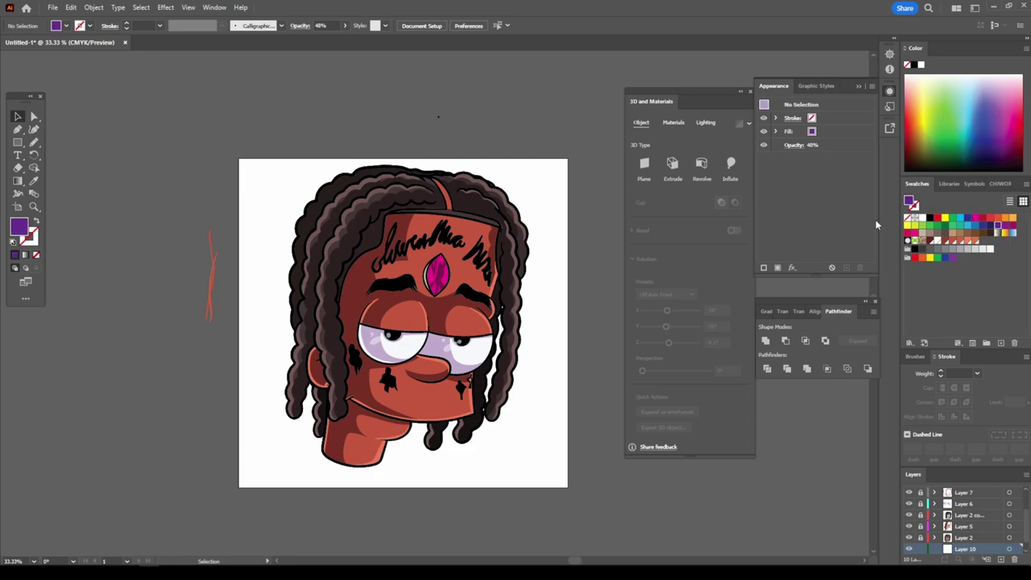
pyautogui.press('m')
pyautogui.moveTo(232, 149)
pyautogui.mouseDown()
pyautogui.moveTo(428, 371)
pyautogui.moveTo(580, 490)
pyautogui.mouseUp()
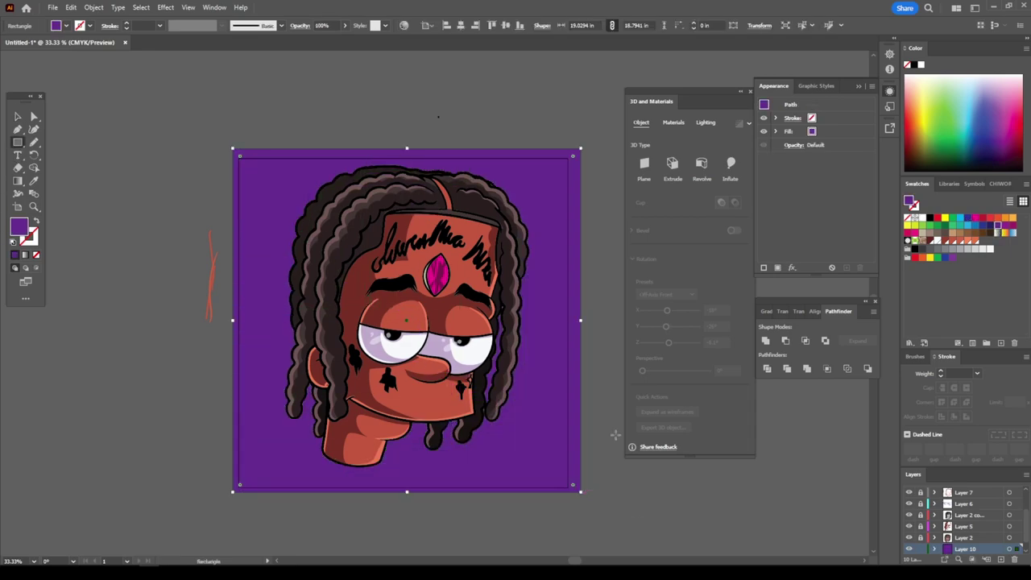
pyautogui.click(920, 549)
pyautogui.click(1000, 559)
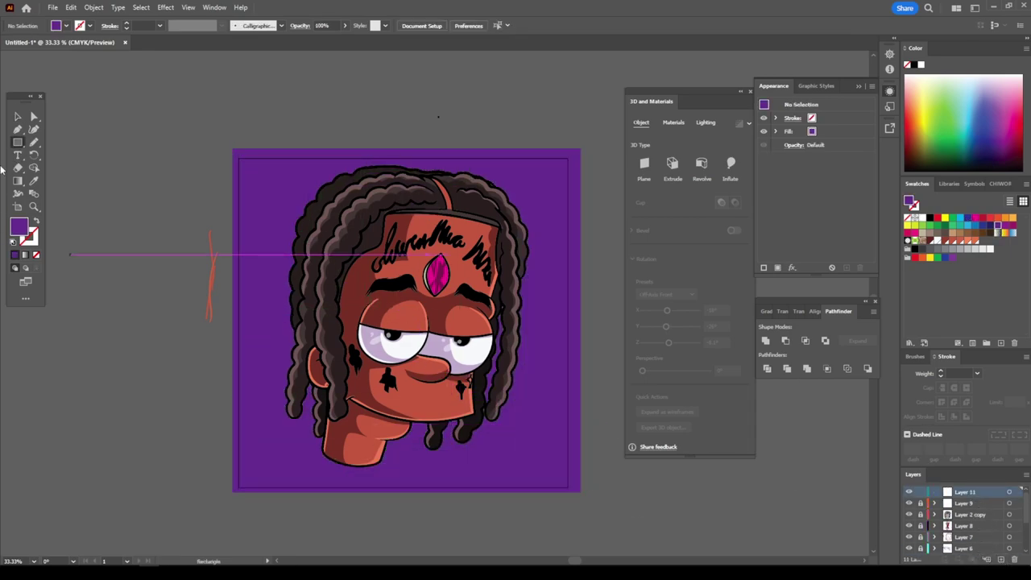
pyautogui.press('t')
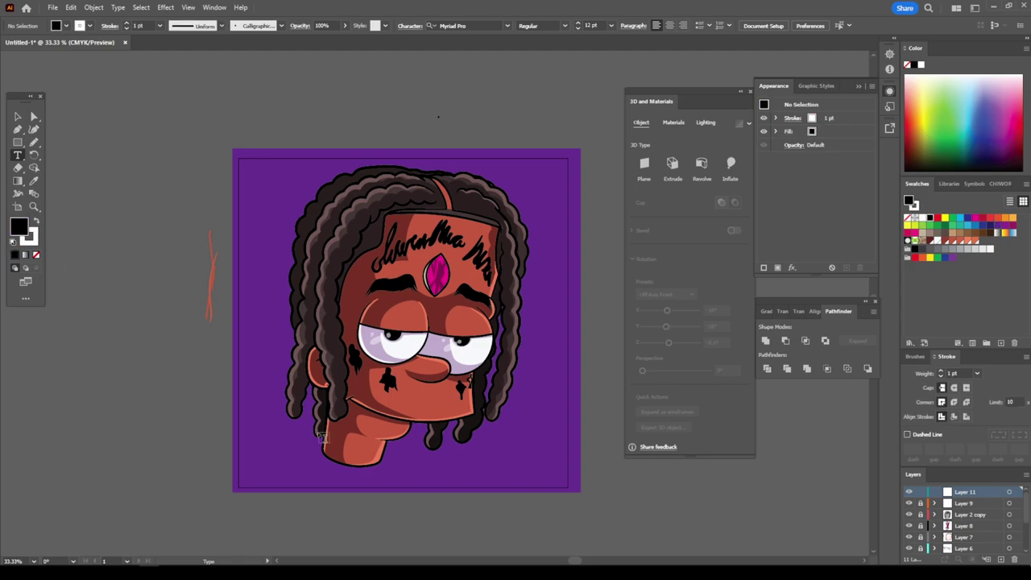
pyautogui.click(467, 474)
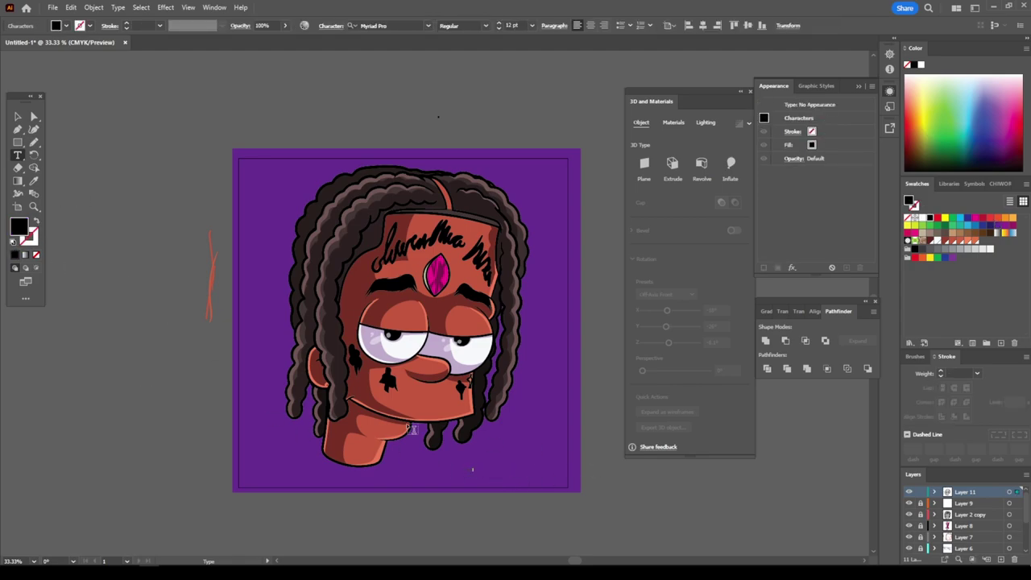
pyautogui.press('Escape')
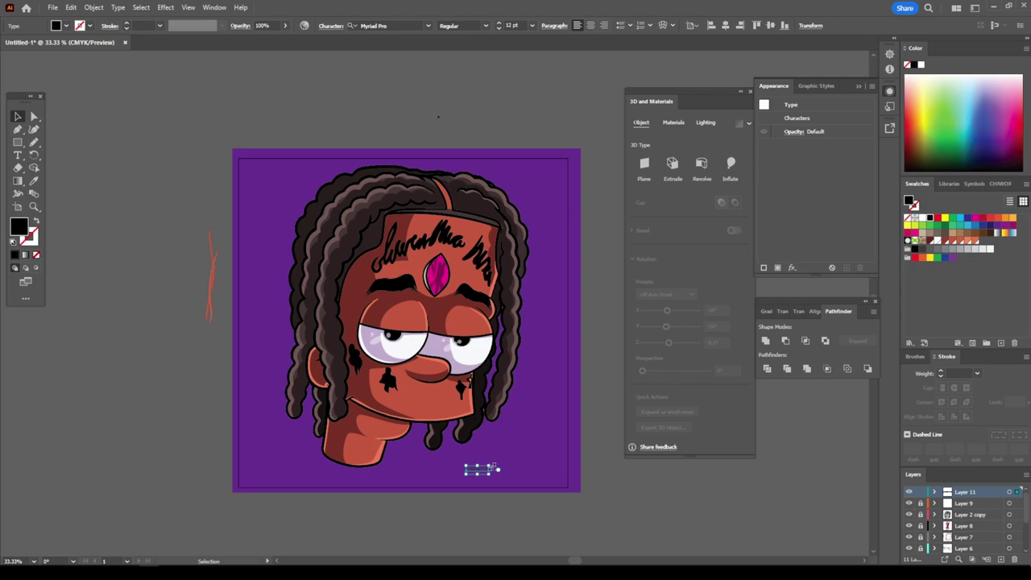
pyautogui.moveTo(493, 466); pyautogui.dragTo(535, 460)
# Make the text white in a 'permpressio' font, rotated beside the head's upper left.
pyautogui.doubleClick(18, 227)
pyautogui.click(677, 313)
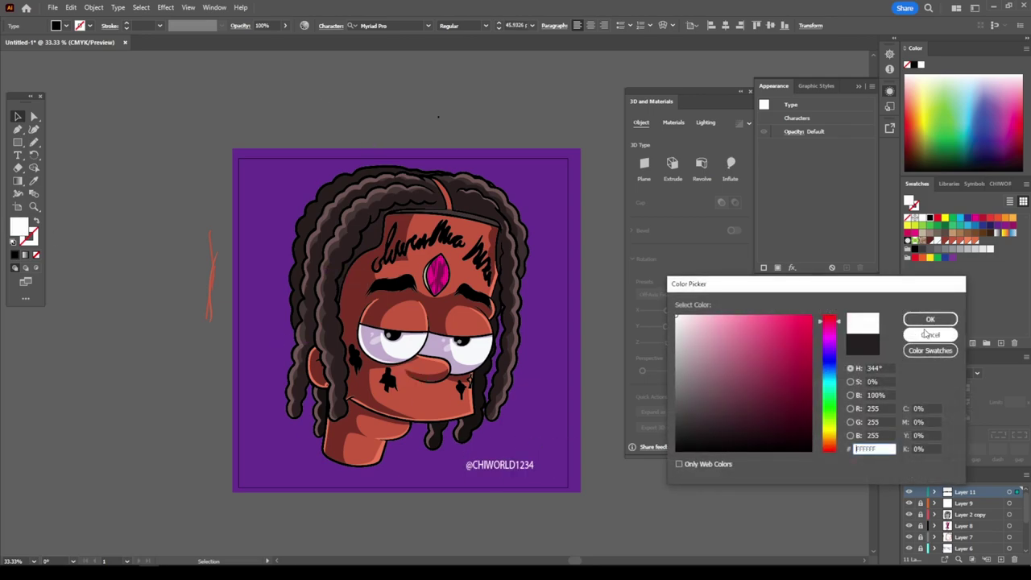
pyautogui.click(918, 316)
pyautogui.click(360, 25)
pyautogui.press('Down')
pyautogui.press('Down')
pyautogui.press('Down')
pyautogui.press('Down')
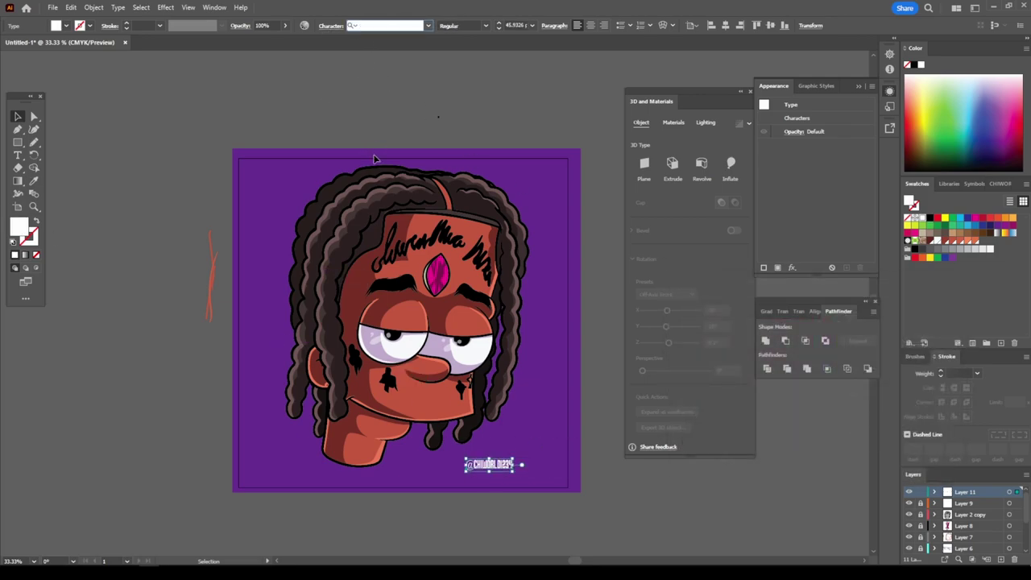
pyautogui.write('per')
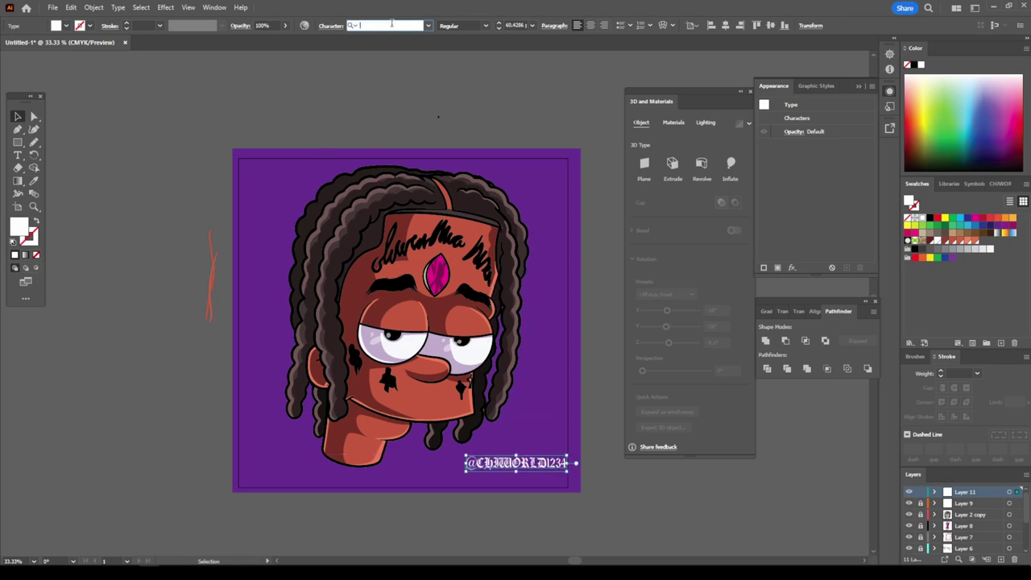
pyautogui.write('mpressio')
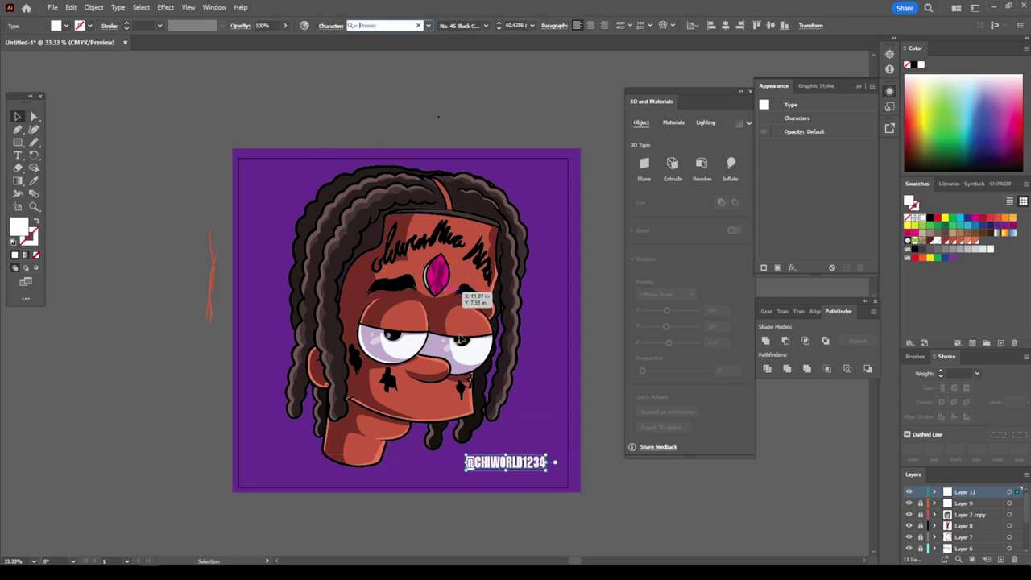
pyautogui.moveTo(554, 463)
pyautogui.mouseDown()
pyautogui.moveTo(552, 437)
pyautogui.moveTo(300, 236)
pyautogui.moveTo(326, 283)
pyautogui.mouseUp()
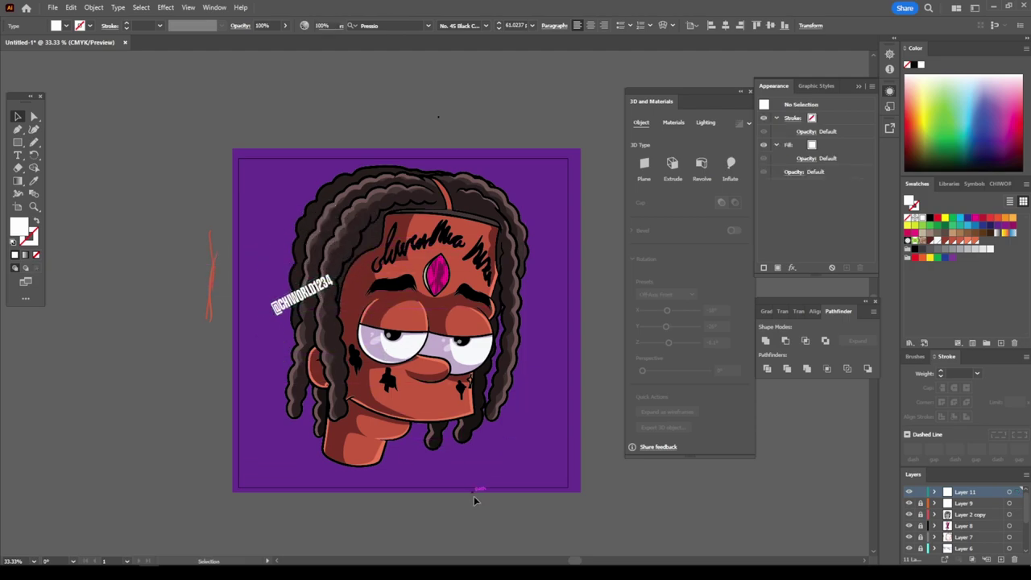
pyautogui.click(475, 506)
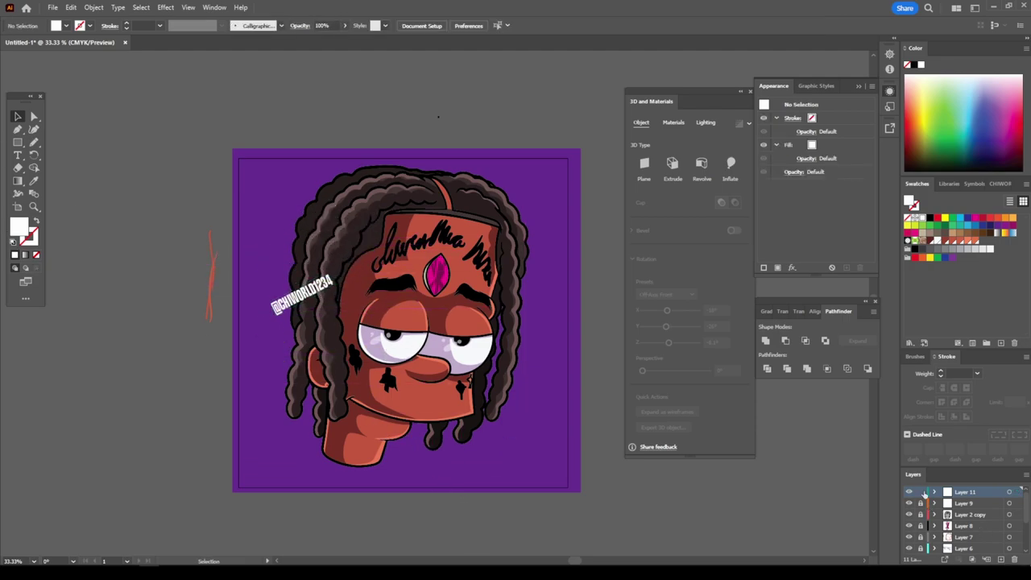
# Duplicate the head artwork layer and reset the copy's colours to a plain black fill.
pyautogui.moveTo(970, 514); pyautogui.dragTo(1001, 559)
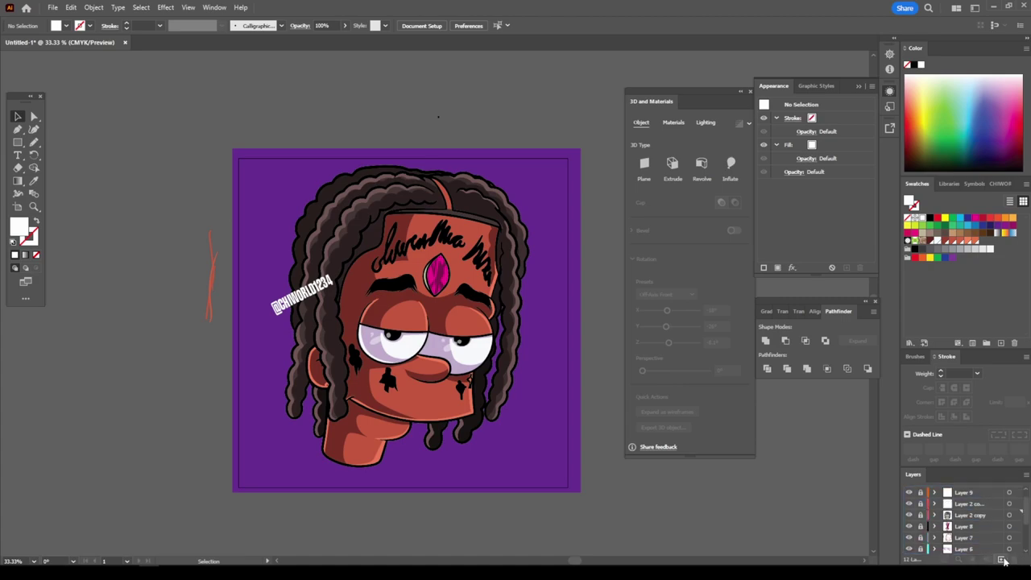
pyautogui.scroll(-3, 966, 524)
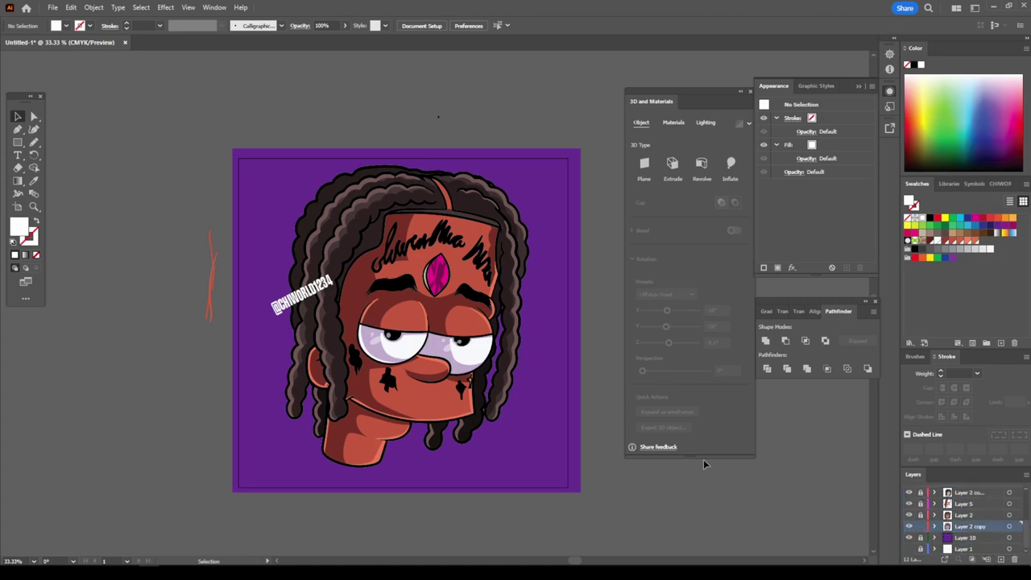
pyautogui.scroll(5, 967, 519)
pyautogui.click(297, 207)
pyautogui.scroll(-3, 986, 532)
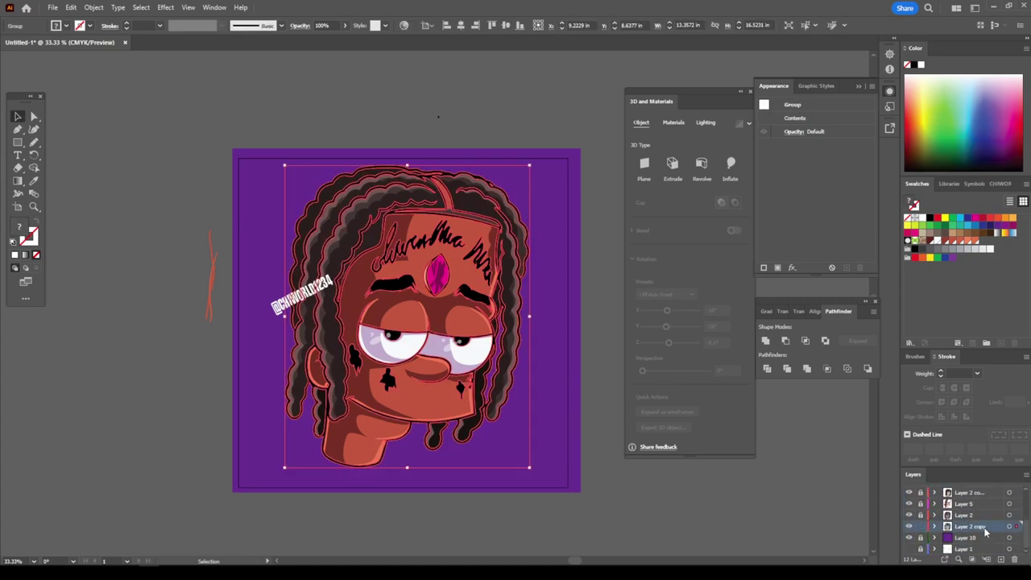
pyautogui.click(94, 8)
pyautogui.click(13, 241)
pyautogui.click(36, 255)
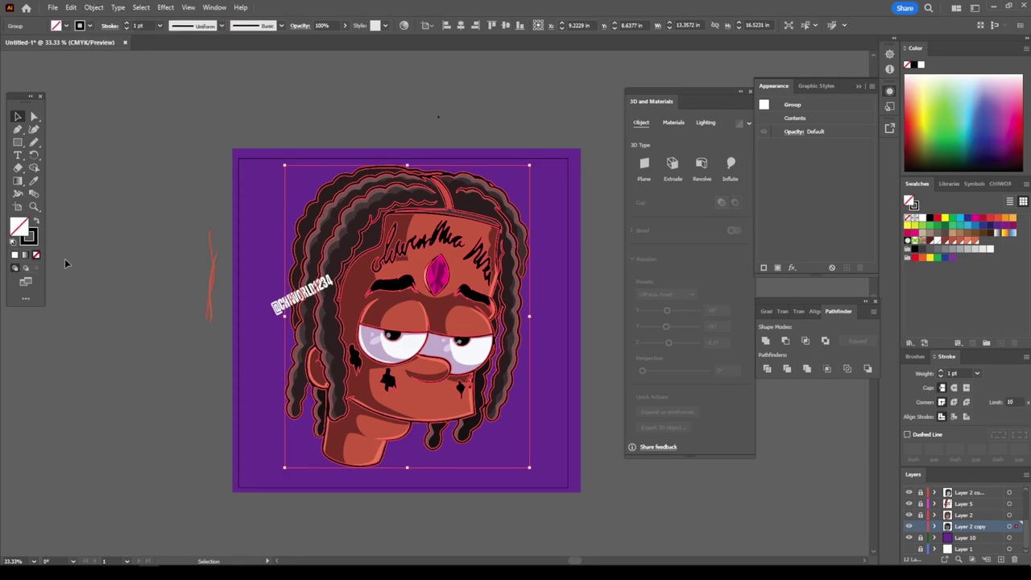
pyautogui.click(35, 221)
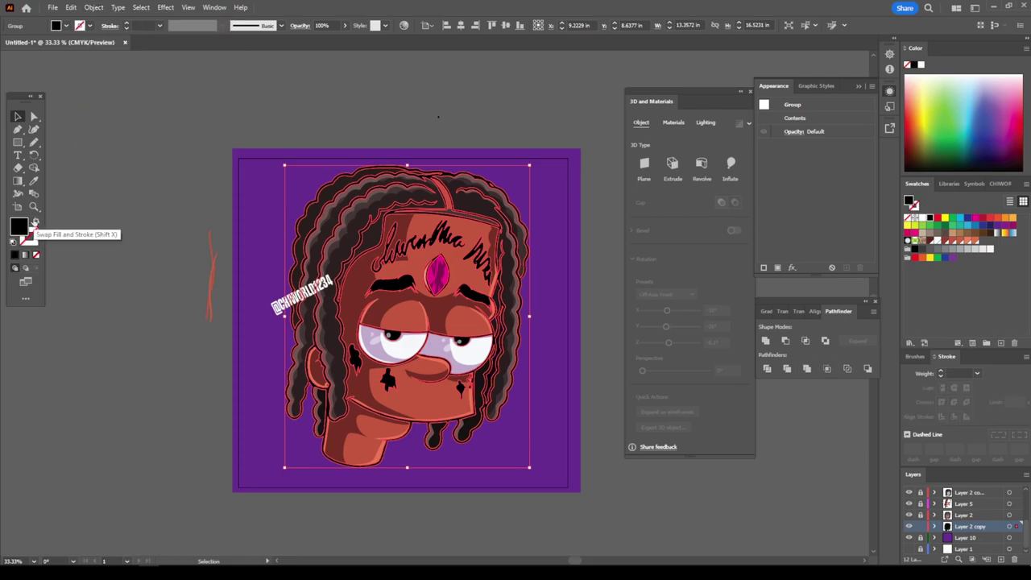
# Expand the copied head into plain shapes and reselect it.
pyautogui.click(94, 7)
pyautogui.click(125, 147)
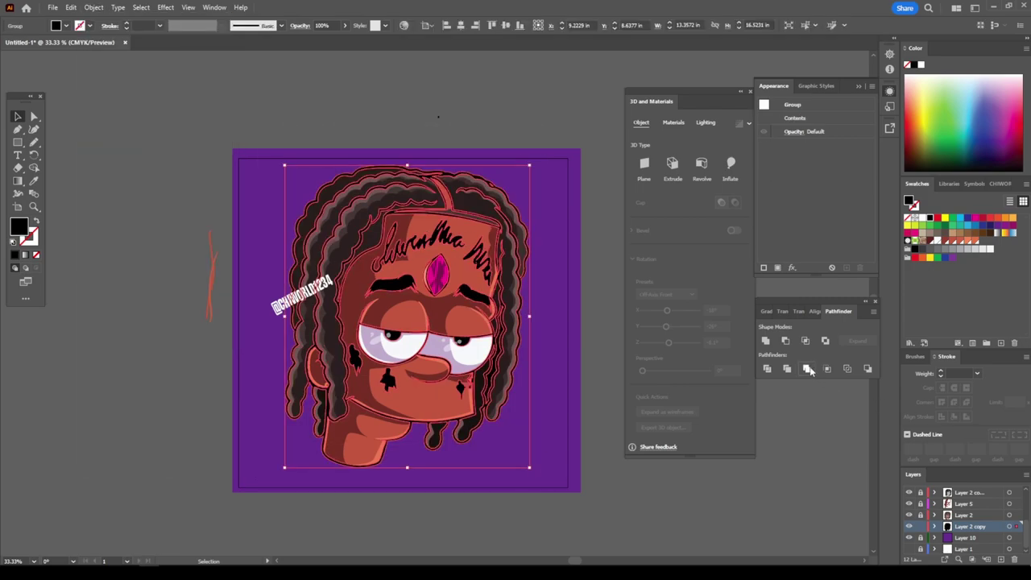
pyautogui.click(587, 426)
pyautogui.click(426, 301)
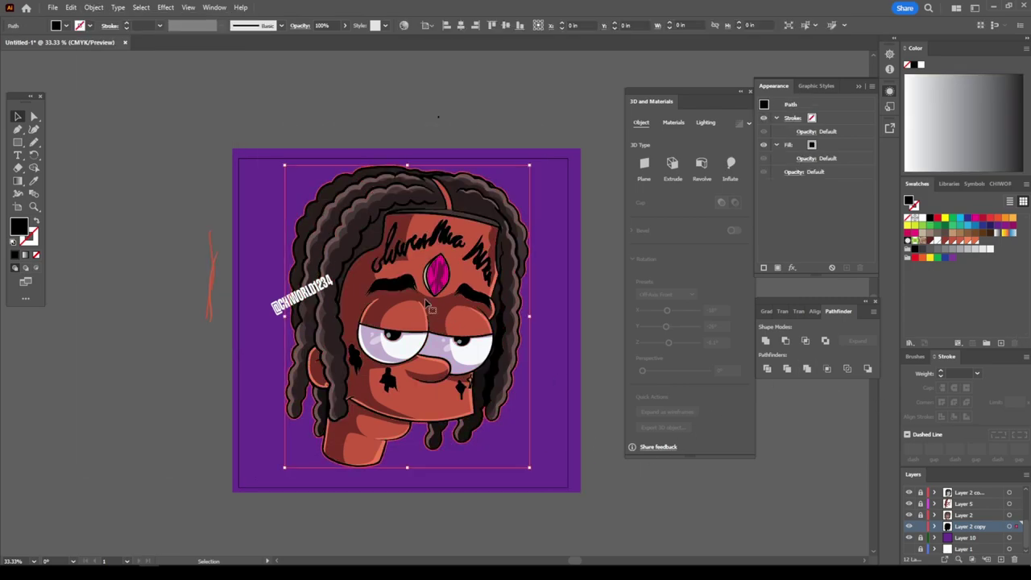
# Give the copy a white 42 pt stroke placed below its fill in the Appearance panel.
pyautogui.click(872, 86)
pyautogui.click(926, 90)
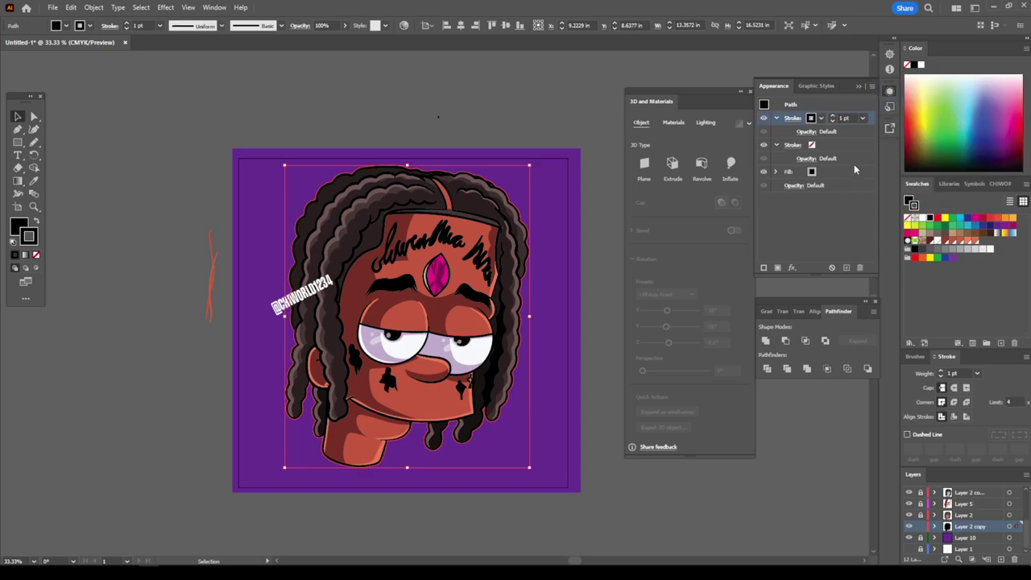
pyautogui.click(847, 269)
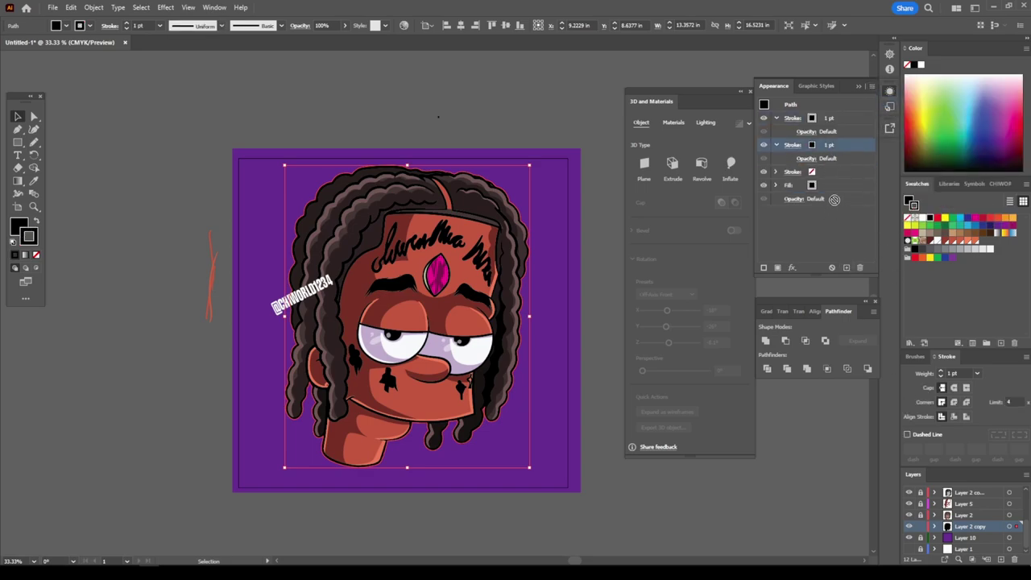
pyautogui.moveTo(793, 145); pyautogui.dragTo(811, 187)
pyautogui.click(811, 187)
pyautogui.click(720, 206)
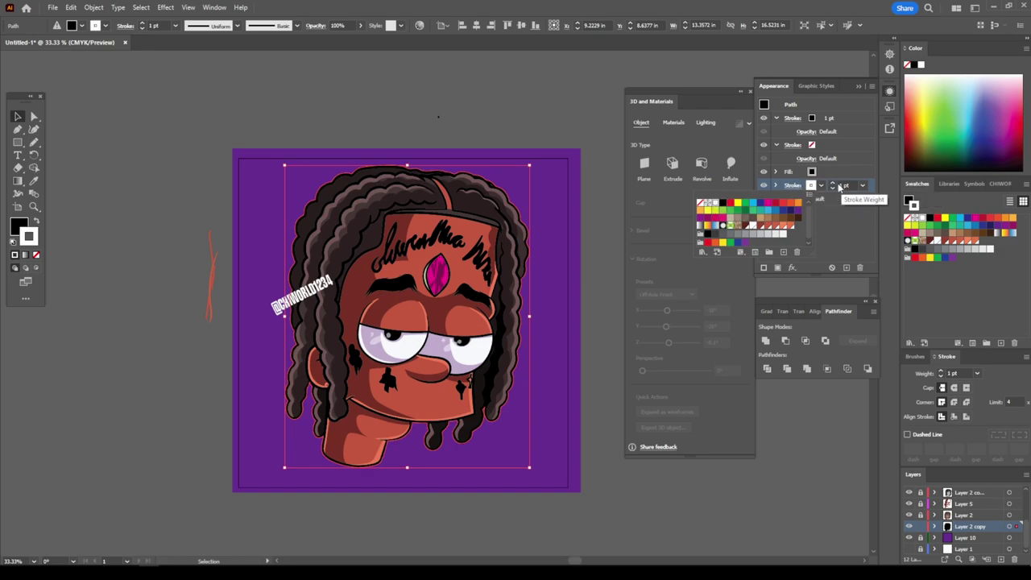
pyautogui.click(834, 185)
pyautogui.write('42')
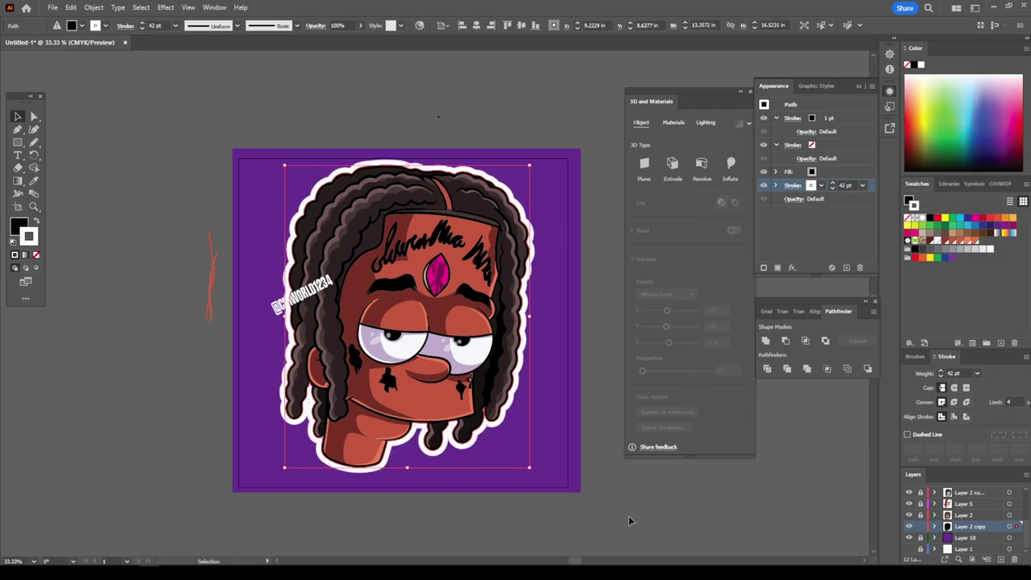
pyautogui.click(649, 498)
pyautogui.hotkey('ctrl', '+')
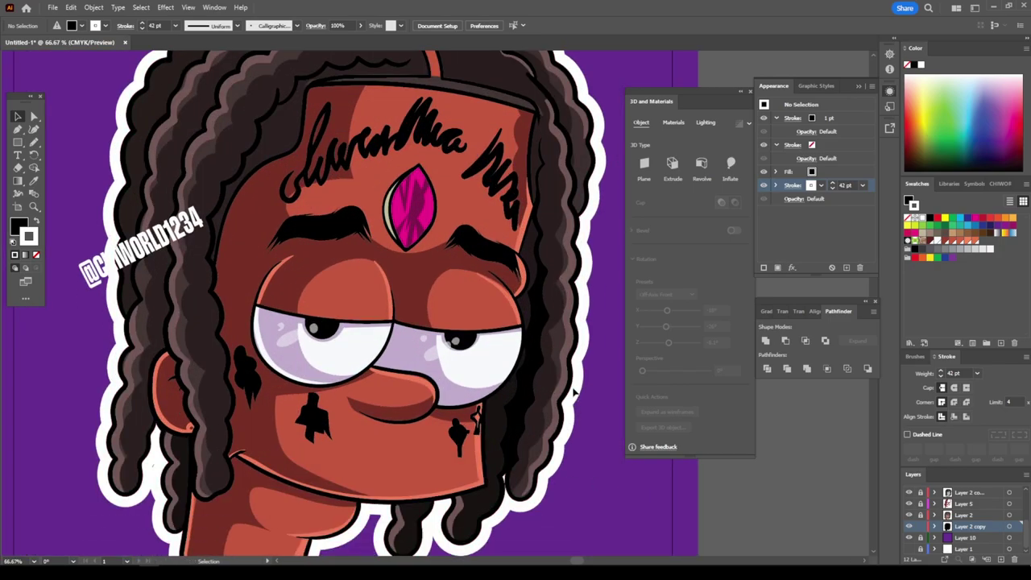
pyautogui.press('i')
pyautogui.press('d')
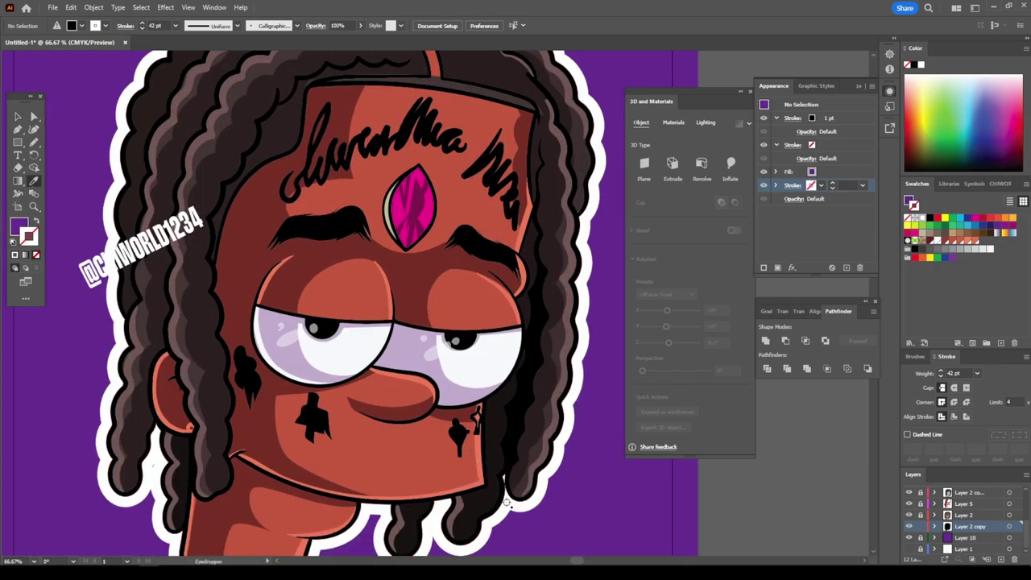
pyautogui.click(35, 255)
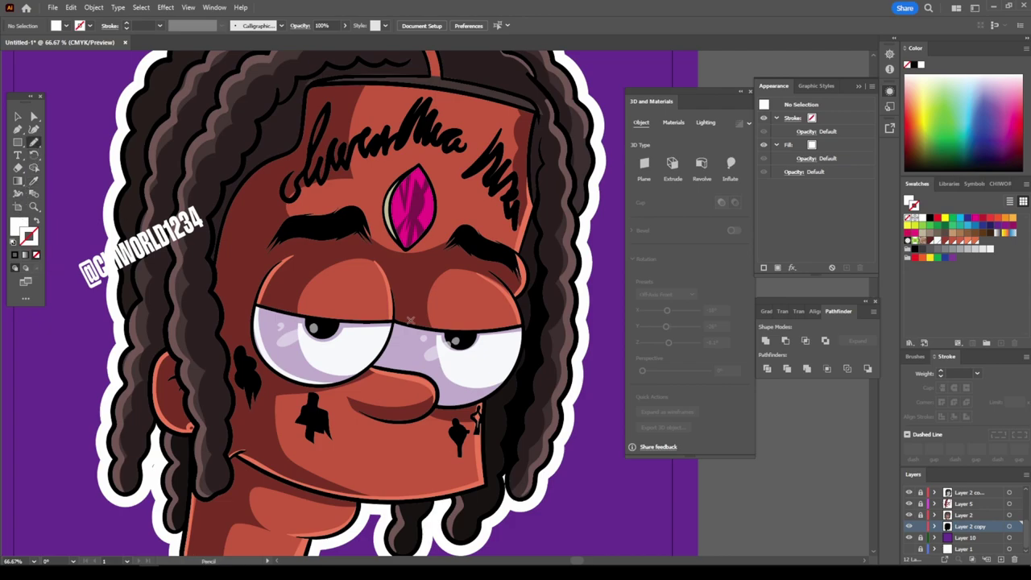
pyautogui.hotkey('ctrl', '-')
pyautogui.hotkey('ctrl', '-')
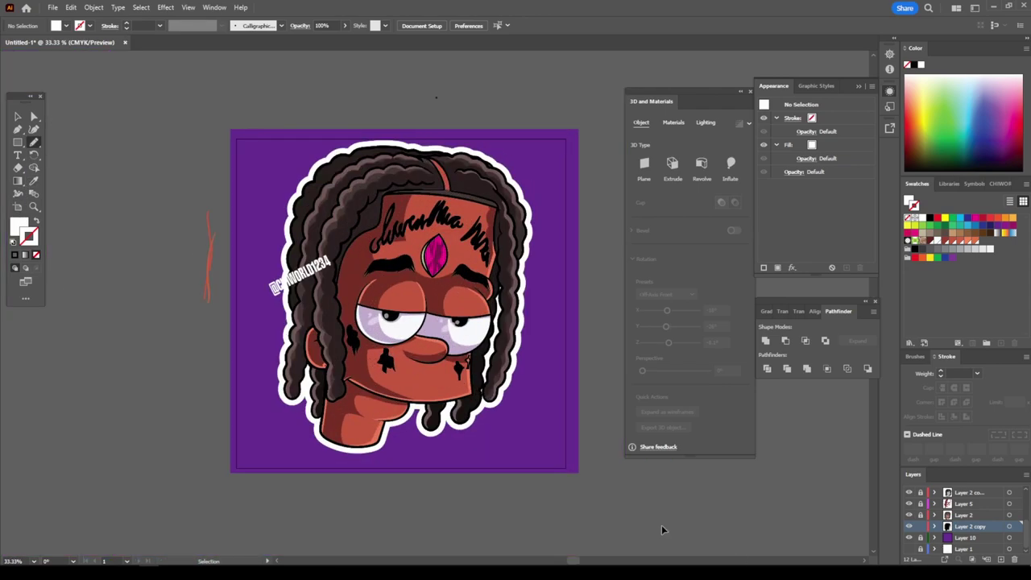
pyautogui.hotkey('ctrl', '+')
pyautogui.scroll(3, 917, 525)
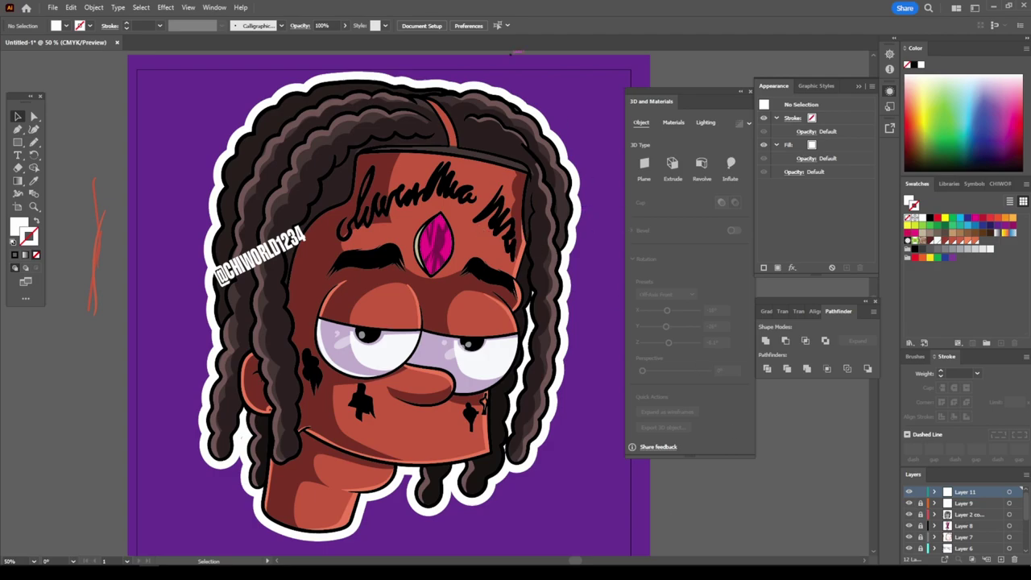
pyautogui.press('n')
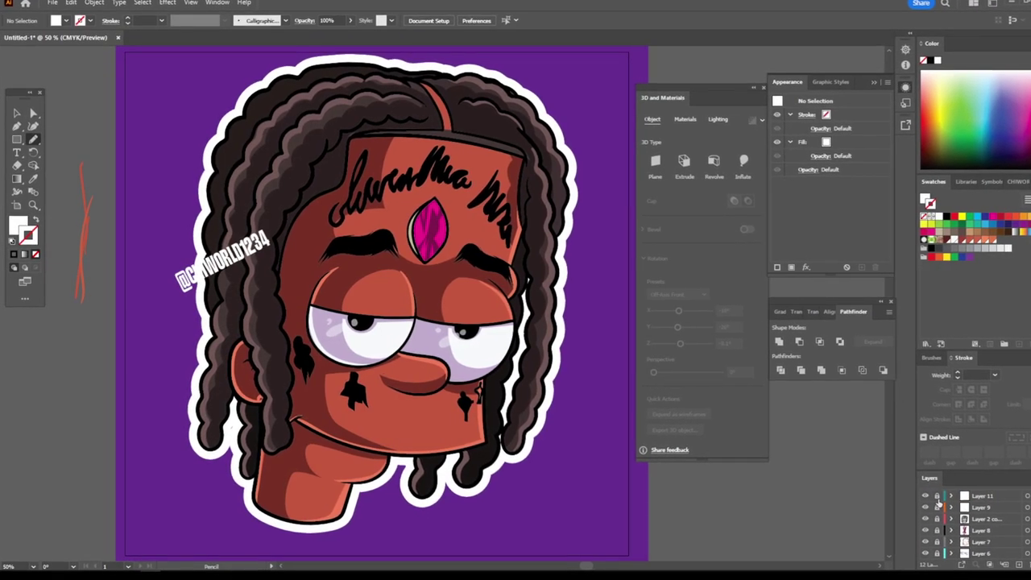